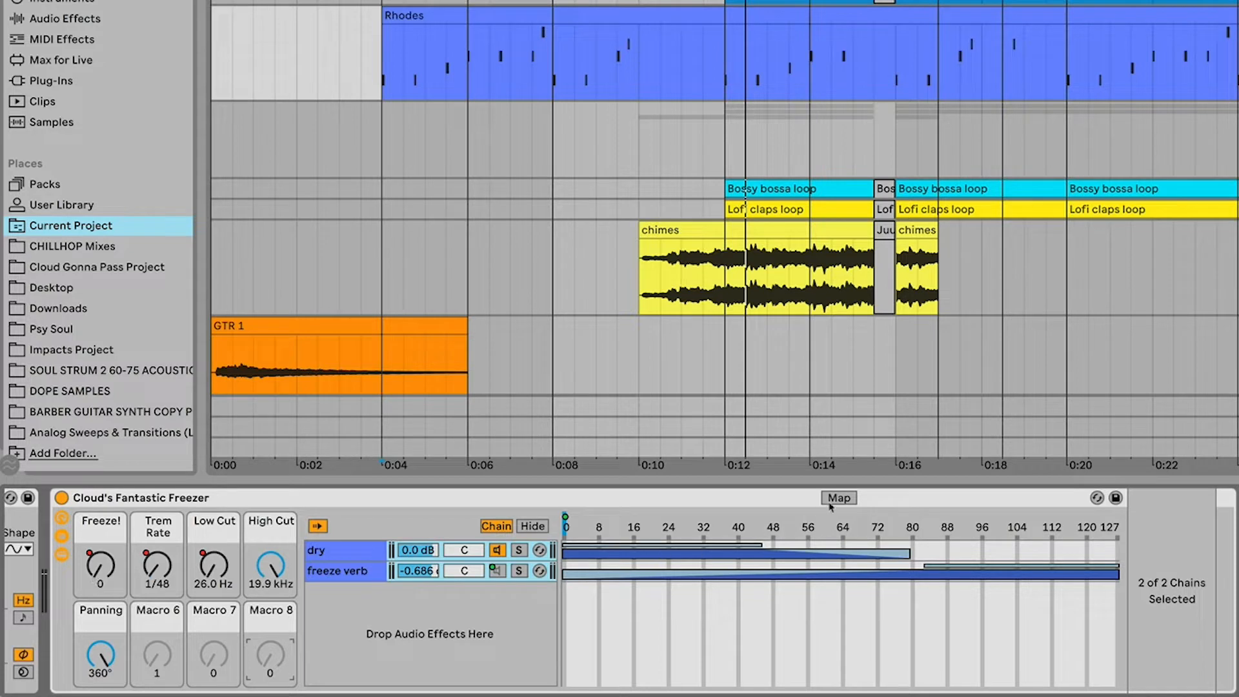
# Set the rack's Freeze! macro to 70 and review the macro mappings with the freeze verb chain displayed
pyautogui.moveTo(100, 565); pyautogui.dragTo(100, 520)
pyautogui.click(338, 571)
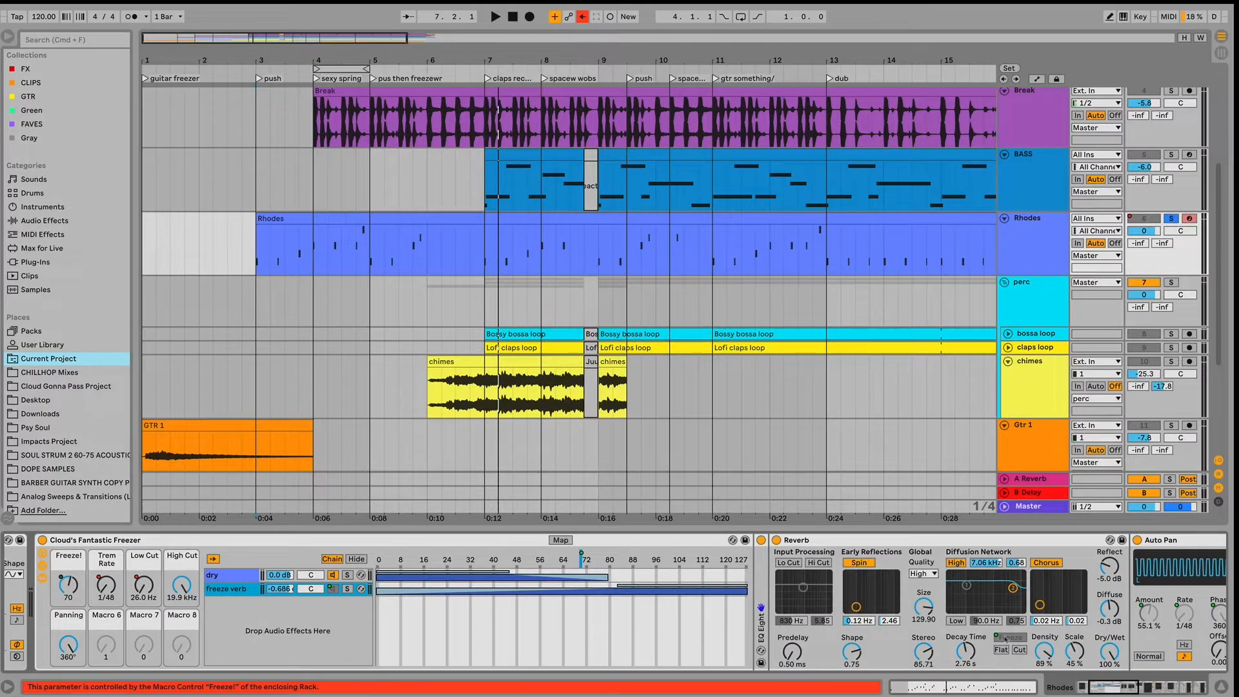
pyautogui.click(560, 540)
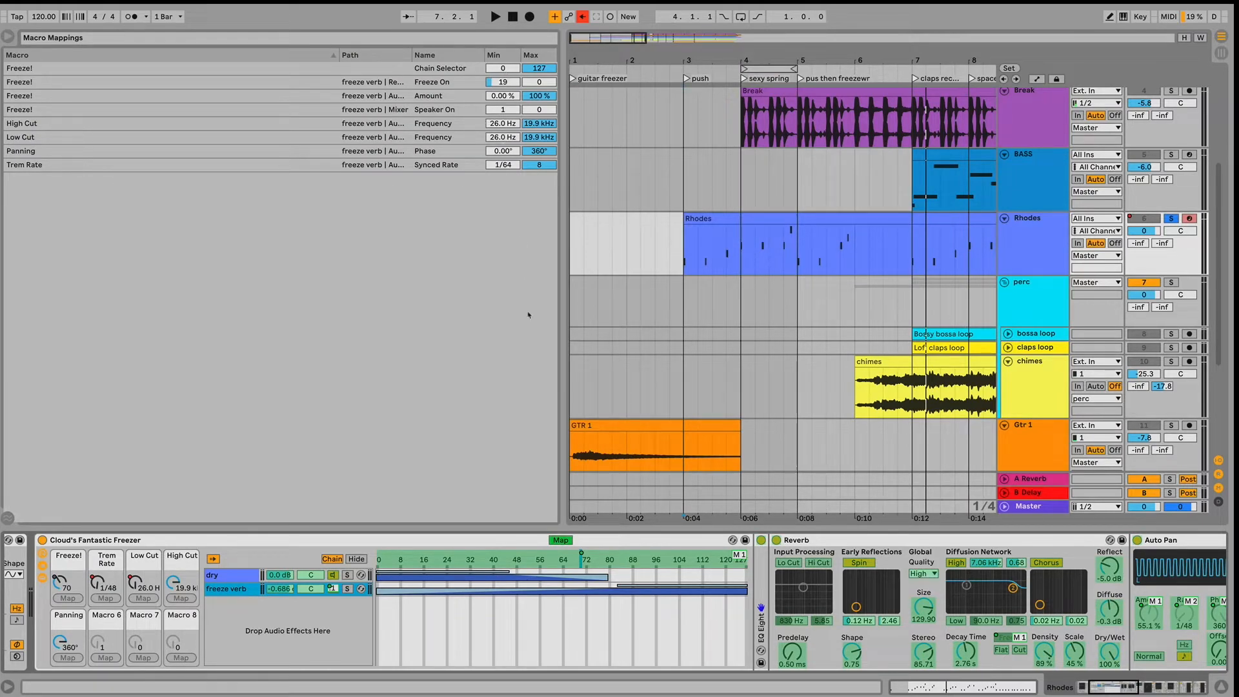
pyautogui.click(560, 540)
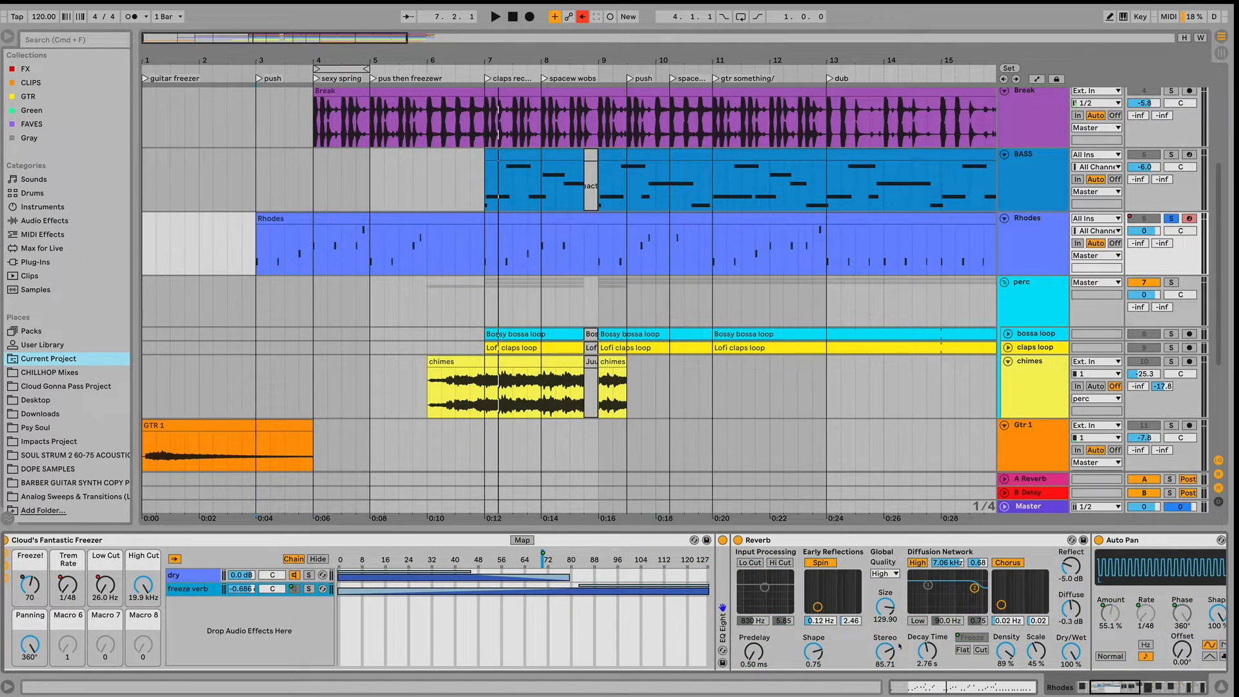
# Check which macro controls the Reverb's Freeze switch and the Auto Pan's Amount in the freeze verb chain
pyautogui.click(968, 636)
pyautogui.hscroll(2, 967, 640)
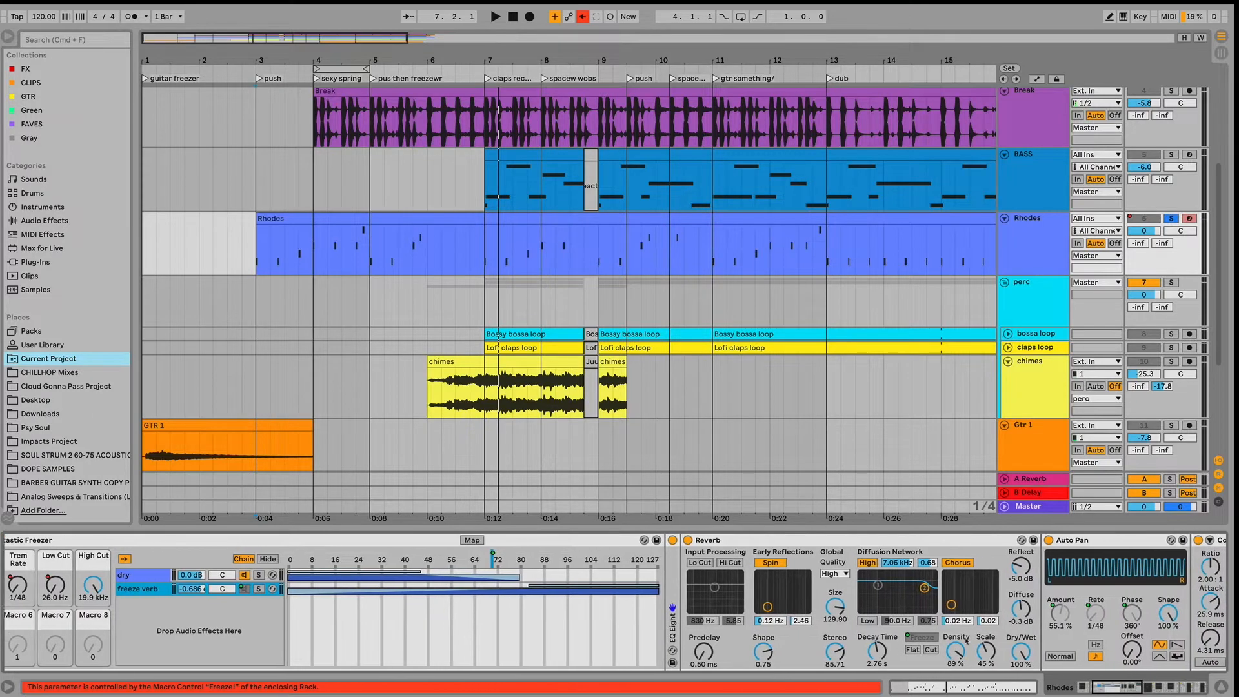
pyautogui.click(1047, 612)
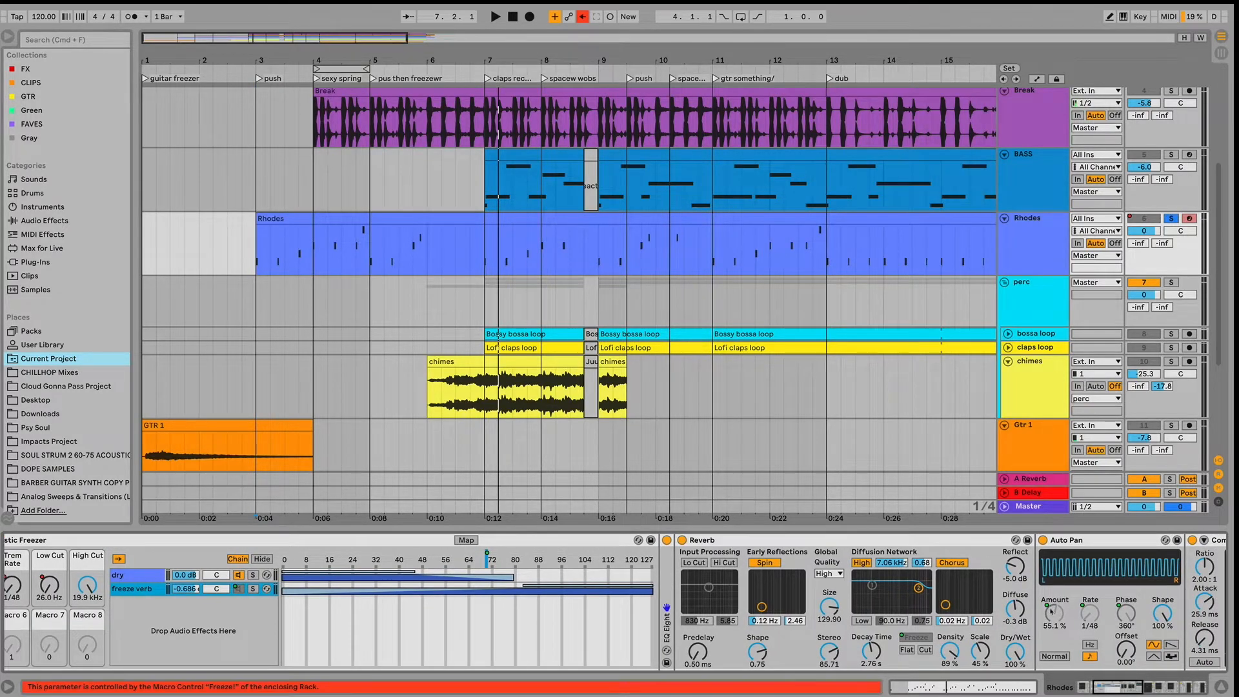
pyautogui.hscroll(6, 850, 603)
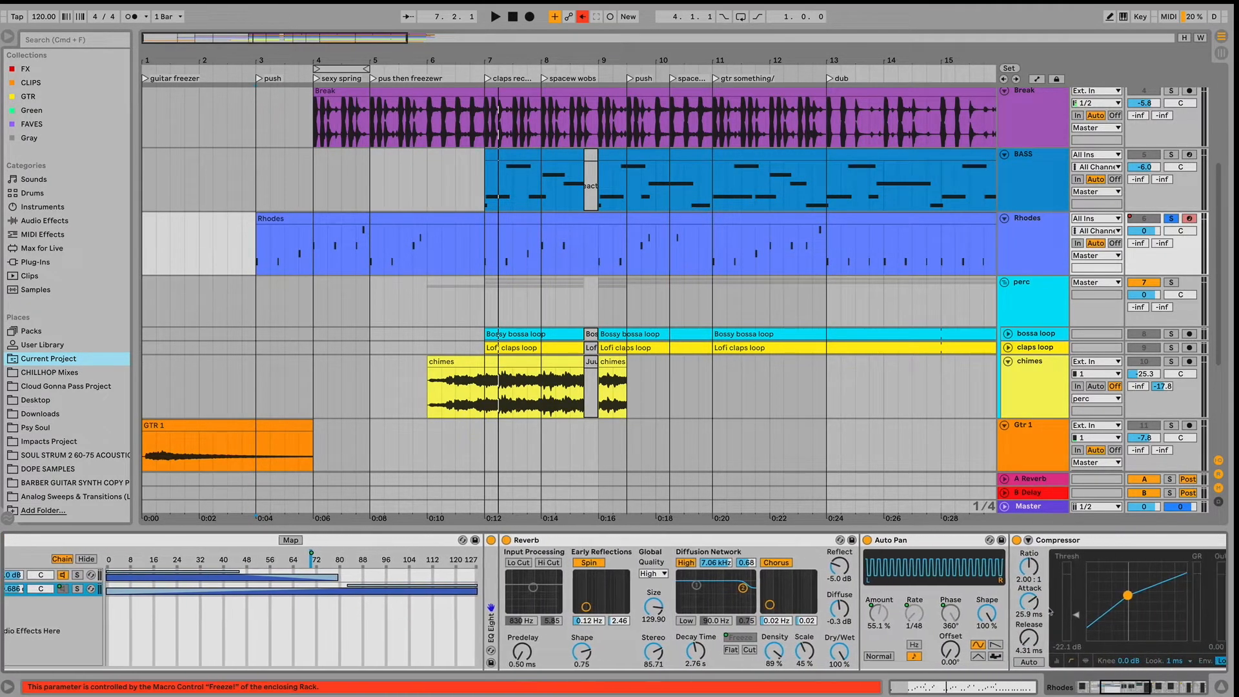
pyautogui.click(869, 615)
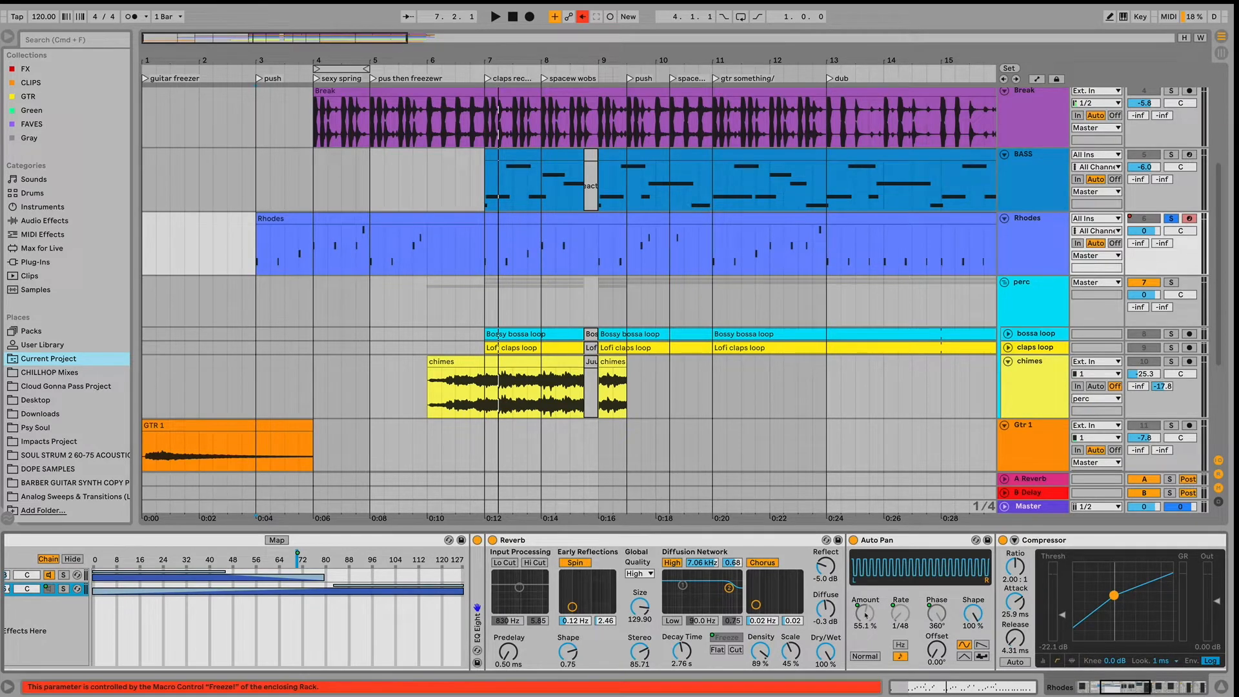
# Check the Auto Pan's Rate and Phase controls against the rack's Trem Rate and Panning macros
pyautogui.hscroll(2, 865, 615)
pyautogui.click(847, 619)
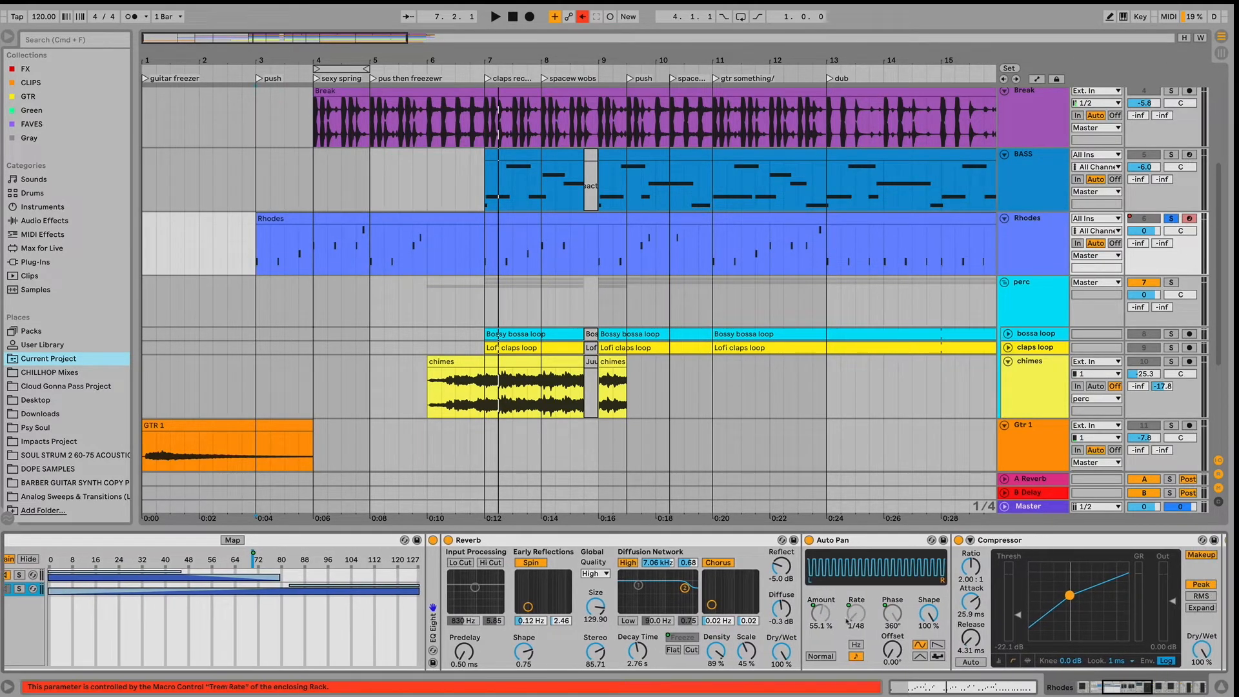
pyautogui.hscroll(-10, 452, 612)
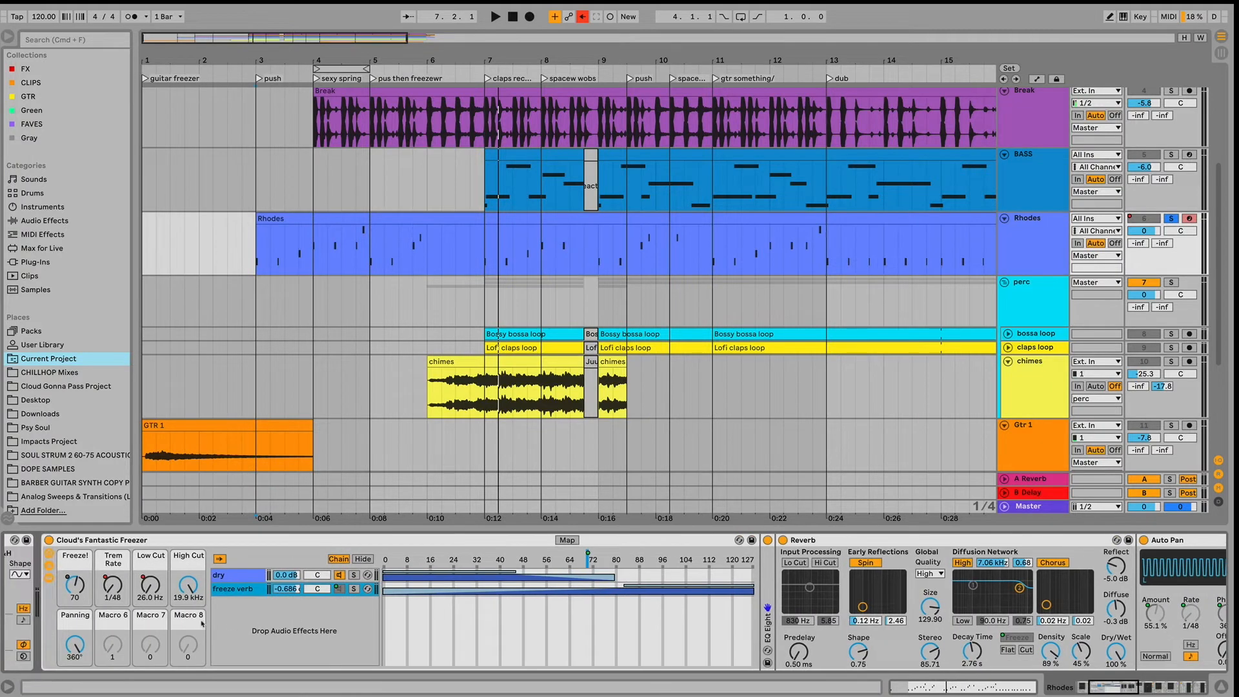
pyautogui.hscroll(5, 646, 613)
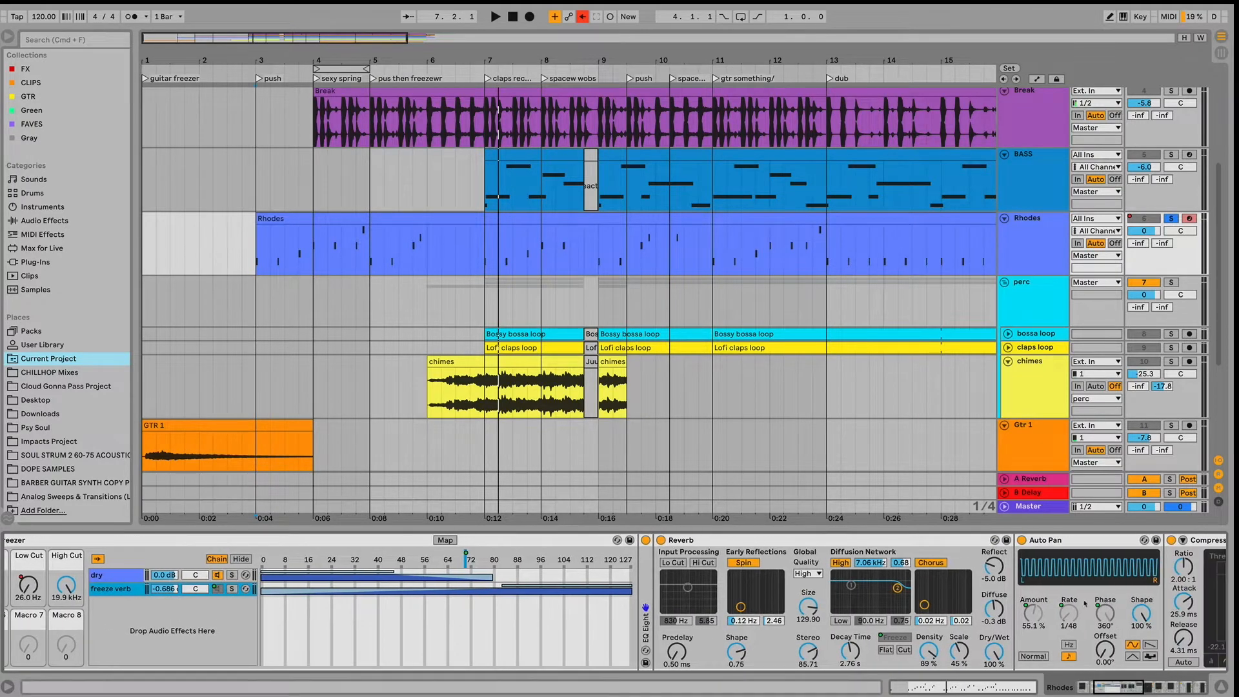
pyautogui.click(1067, 611)
pyautogui.hscroll(-4, 69, 639)
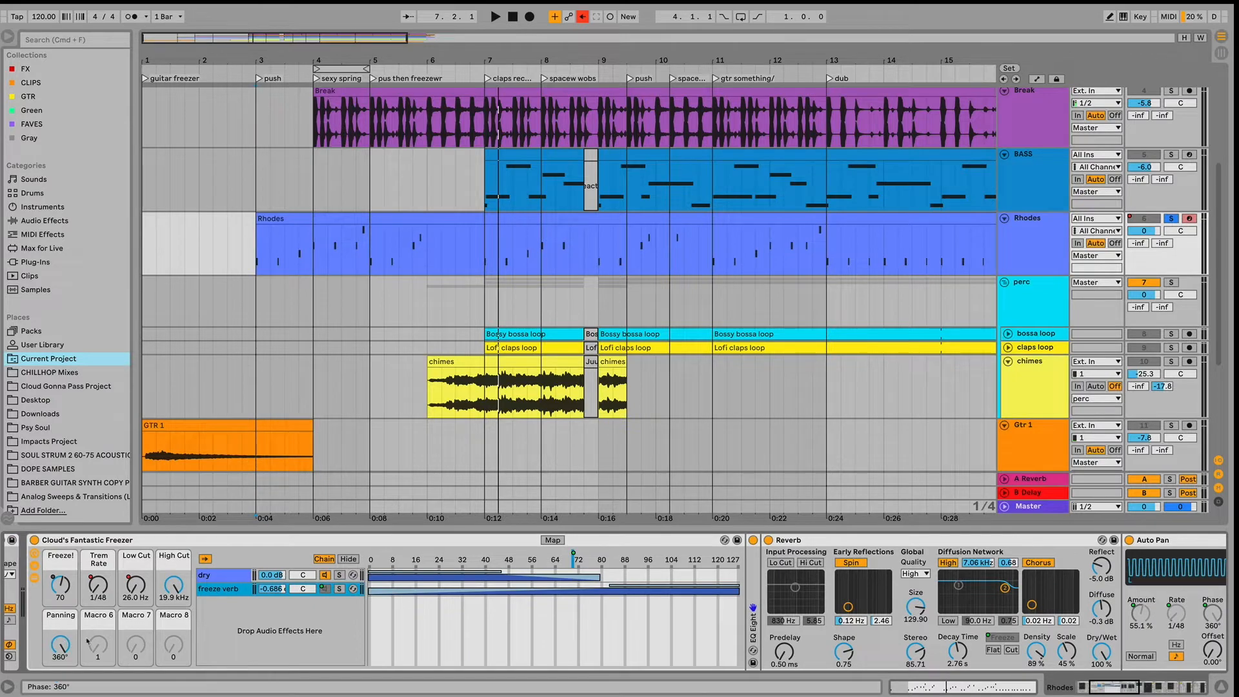
pyautogui.hscroll(10, 780, 612)
pyautogui.click(912, 618)
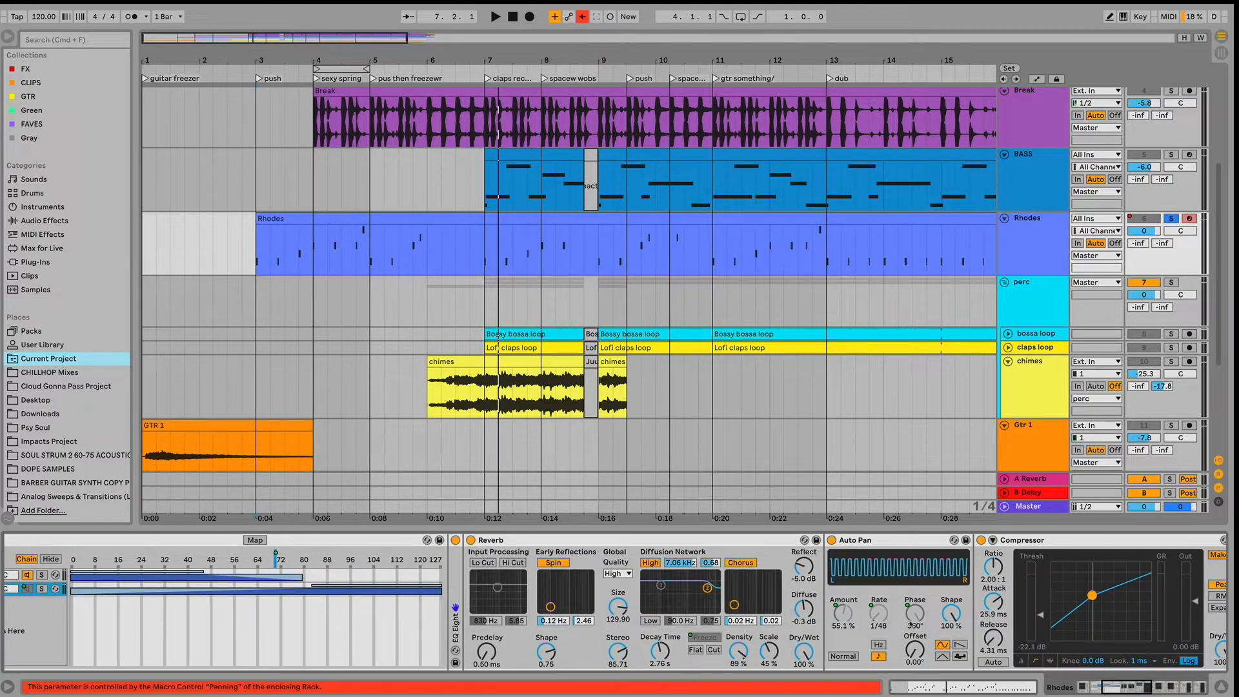
# Examine the Compressor and the two Auto Filters in the freeze verb chain, returning to the rack's macros
pyautogui.hscroll(7, 929, 616)
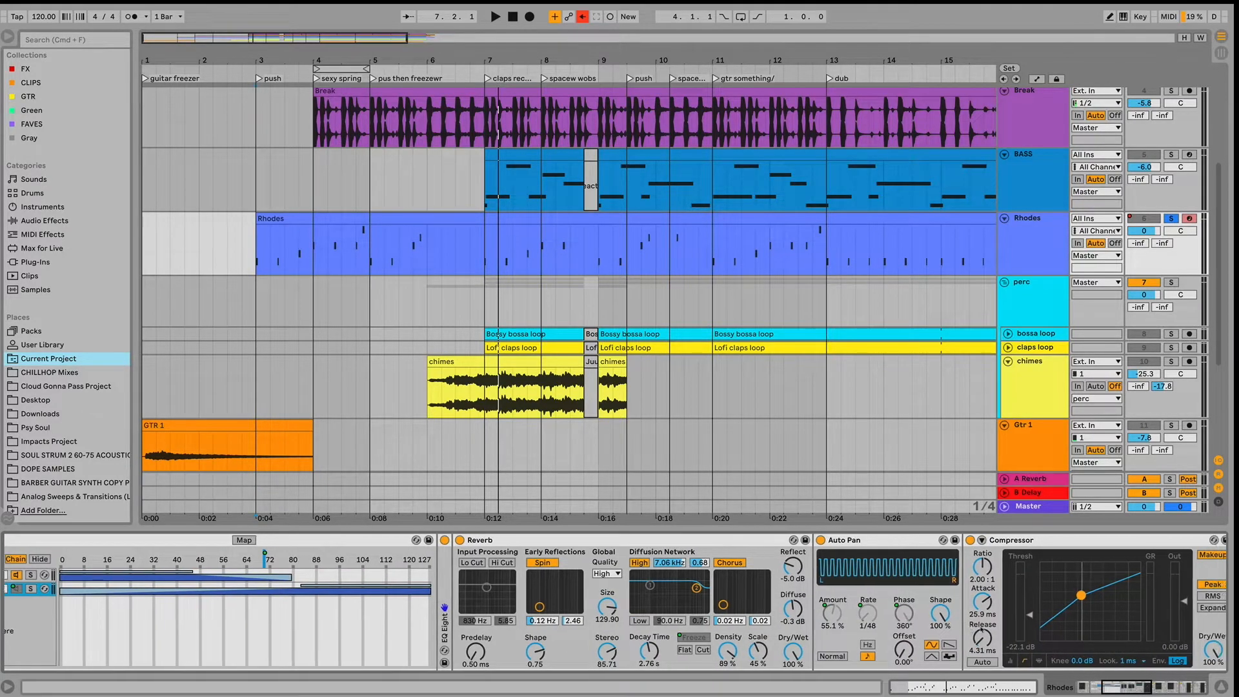
pyautogui.hscroll(2, 948, 616)
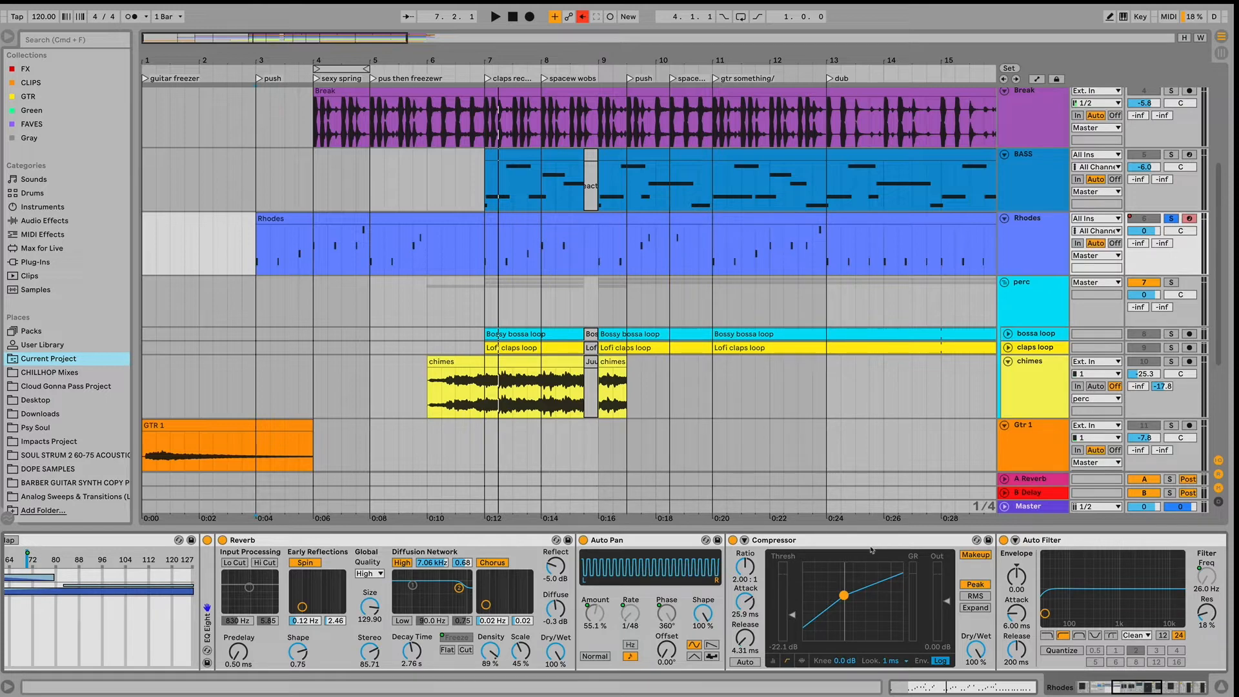
pyautogui.hscroll(6, 871, 549)
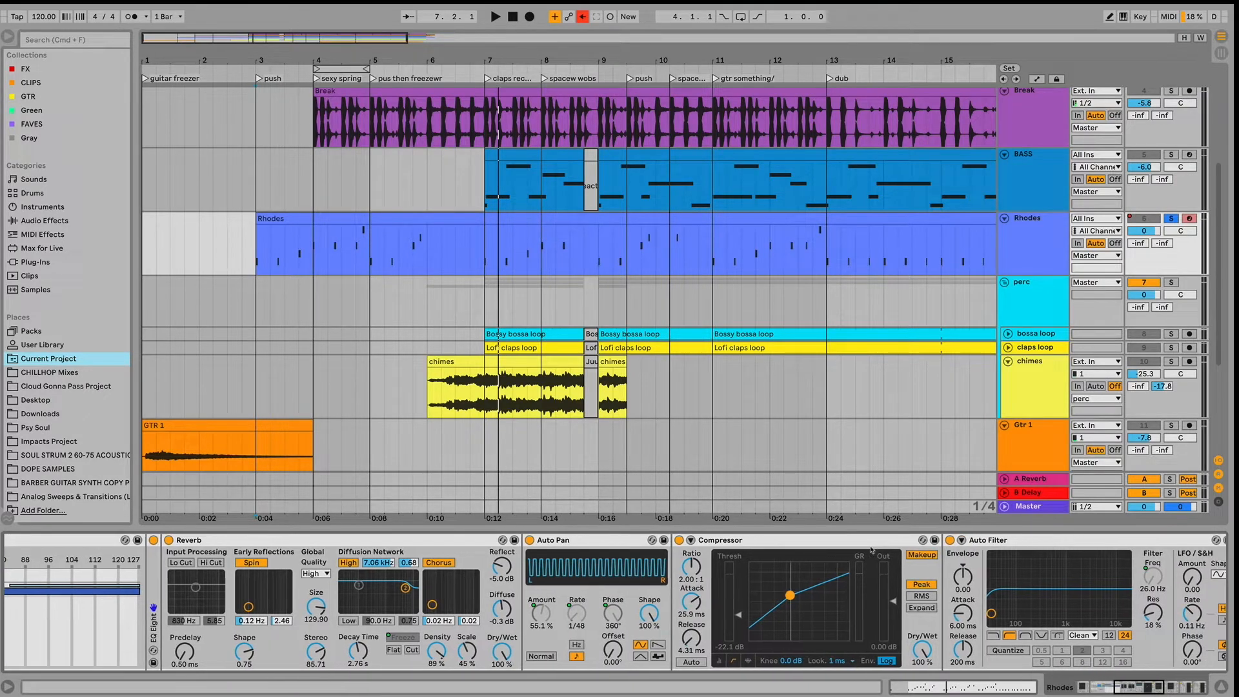
pyautogui.hscroll(12, 871, 549)
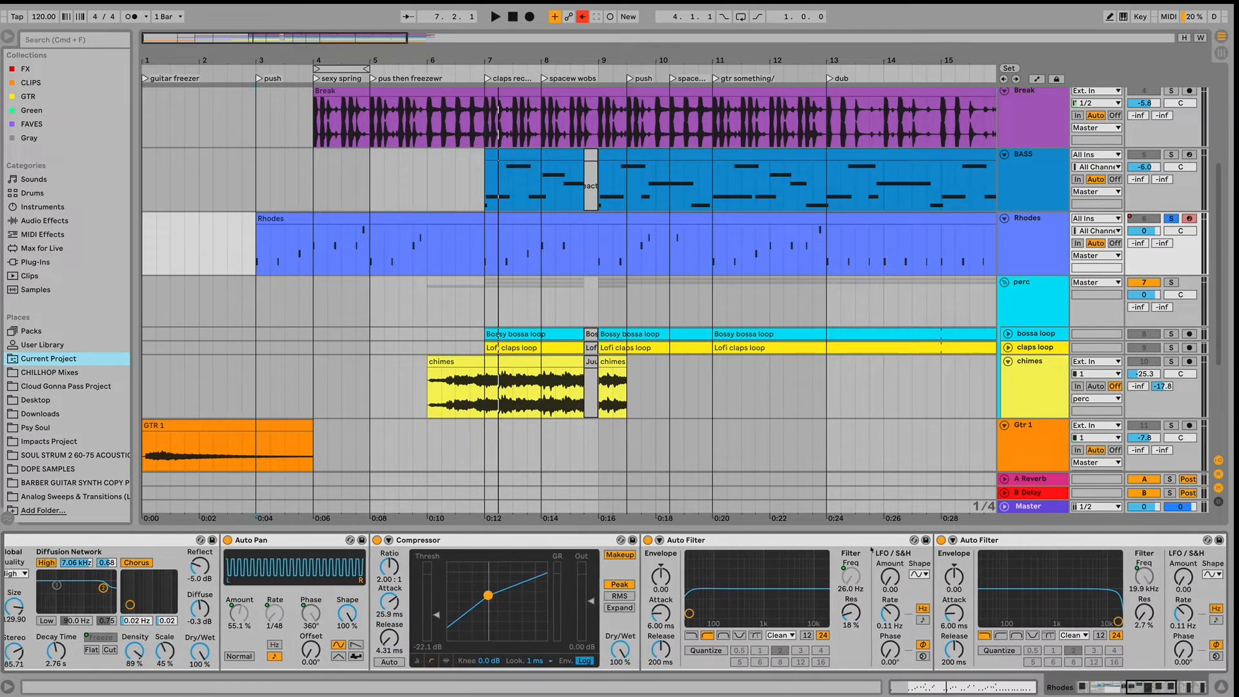
pyautogui.hscroll(-10, 870, 550)
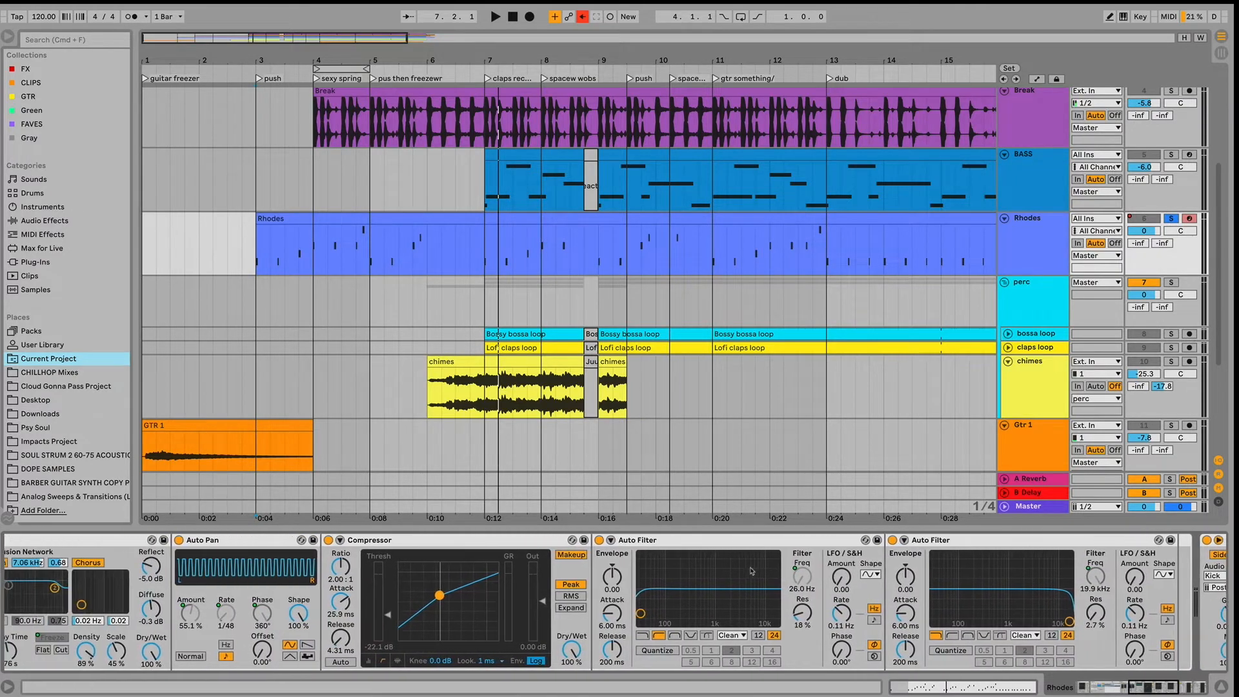
pyautogui.hscroll(-1, 750, 570)
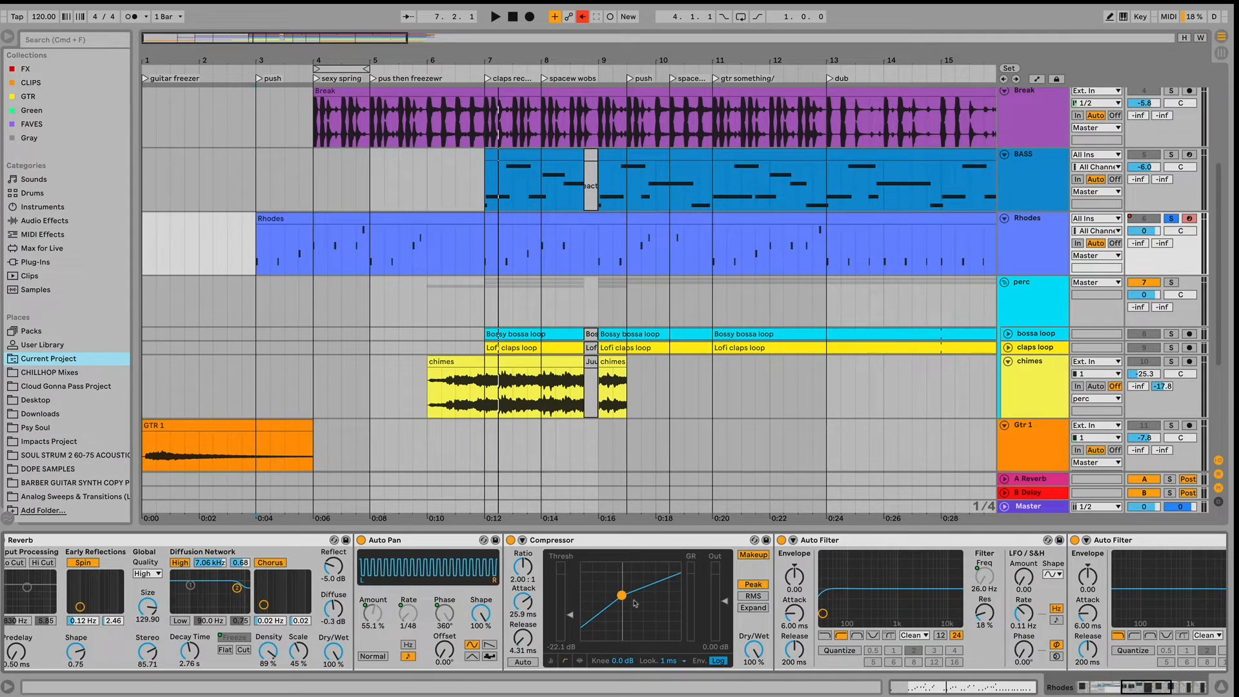
pyautogui.hscroll(-20, 634, 602)
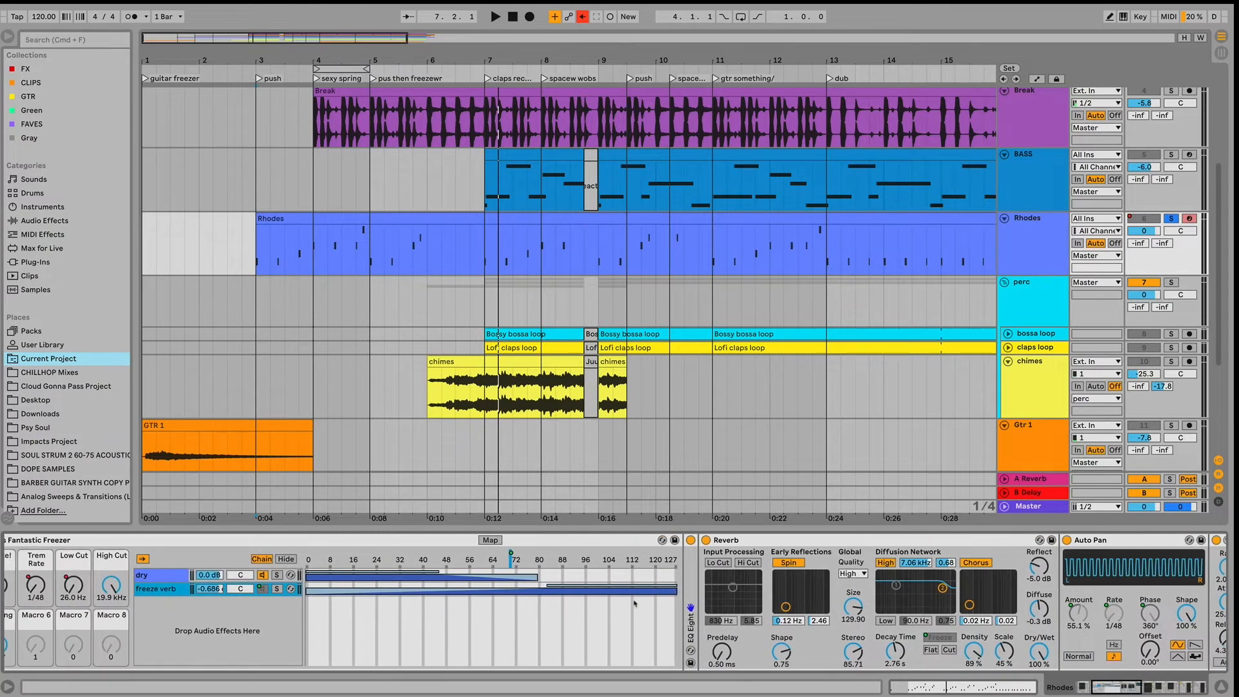
pyautogui.hscroll(-12, 635, 602)
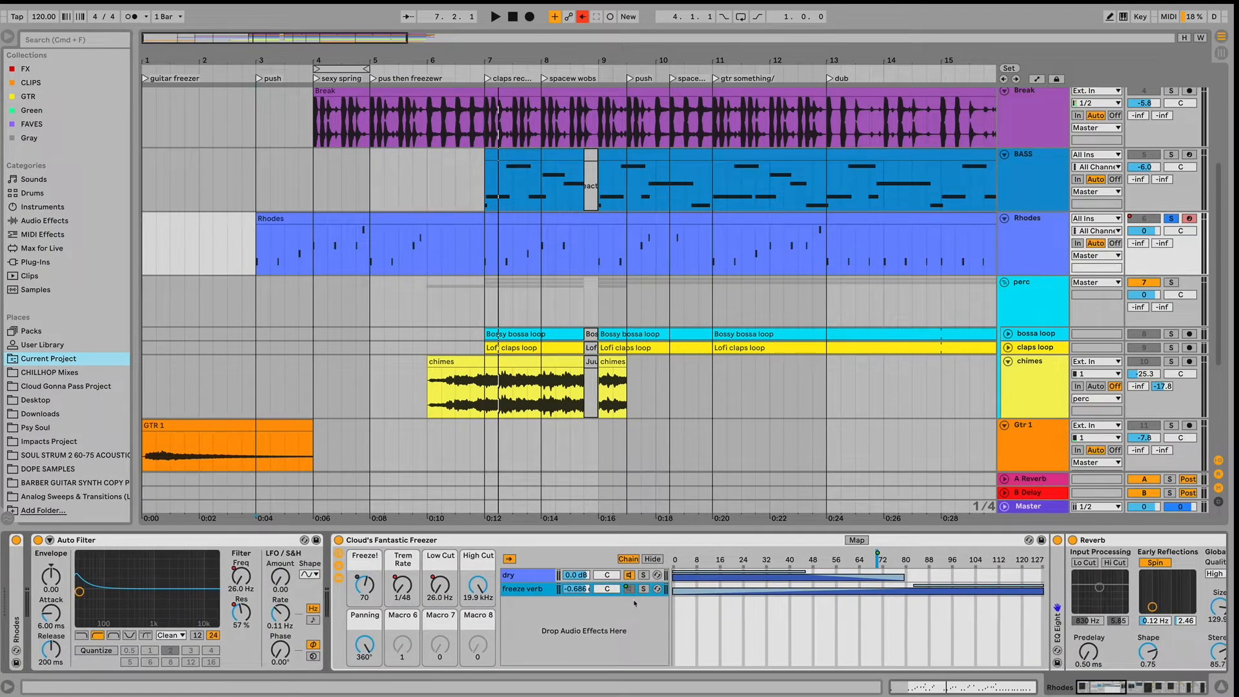
pyautogui.hscroll(1, 635, 602)
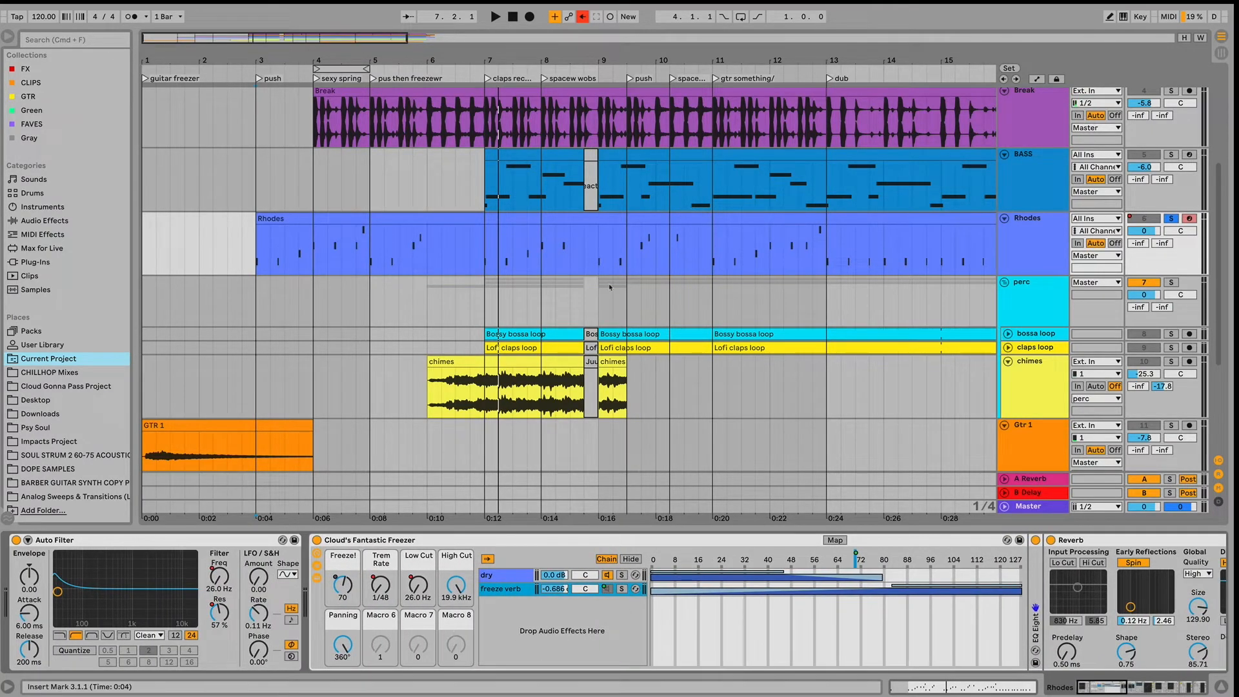
# Play the Rhodes track from bar 5 to hear the automated freezer effect, and stop playback
pyautogui.click(367, 264)
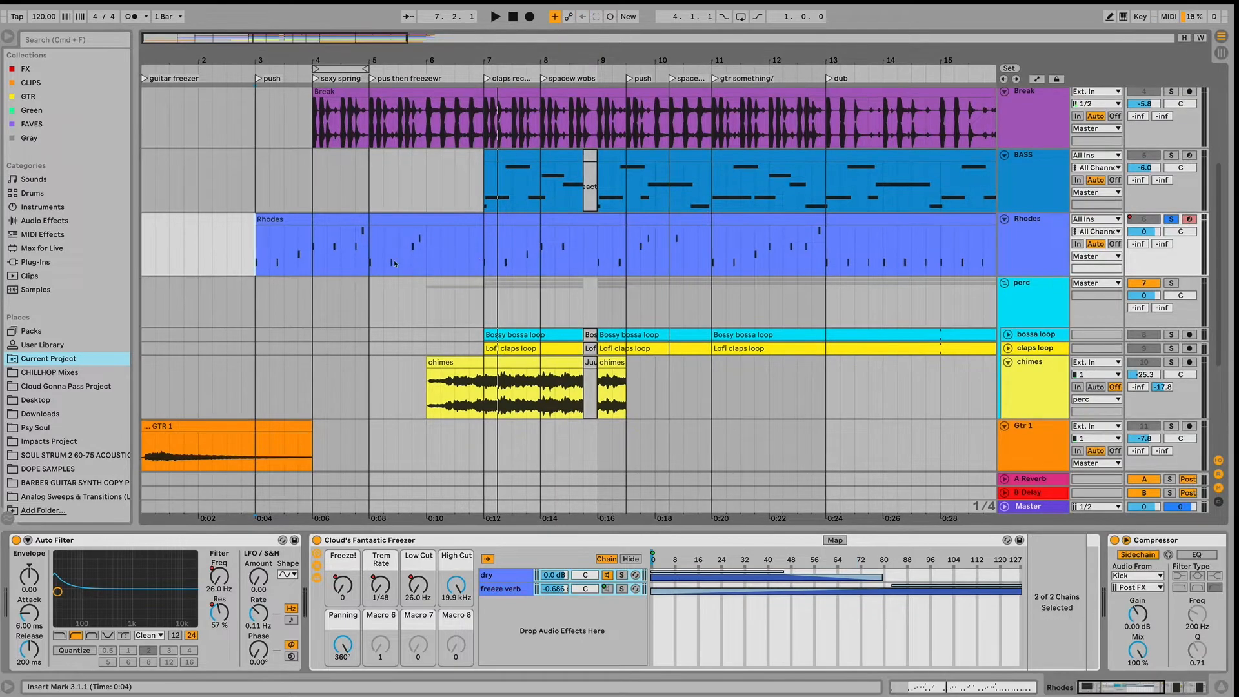
pyautogui.press('space')
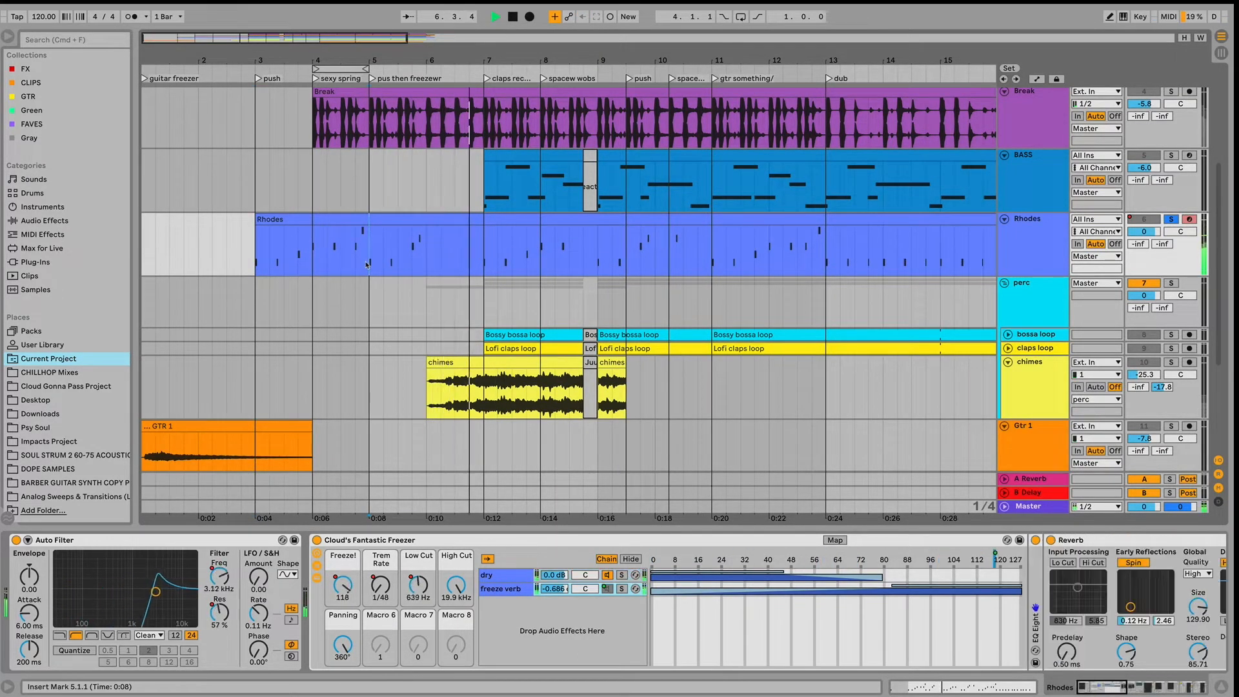
pyautogui.press('space')
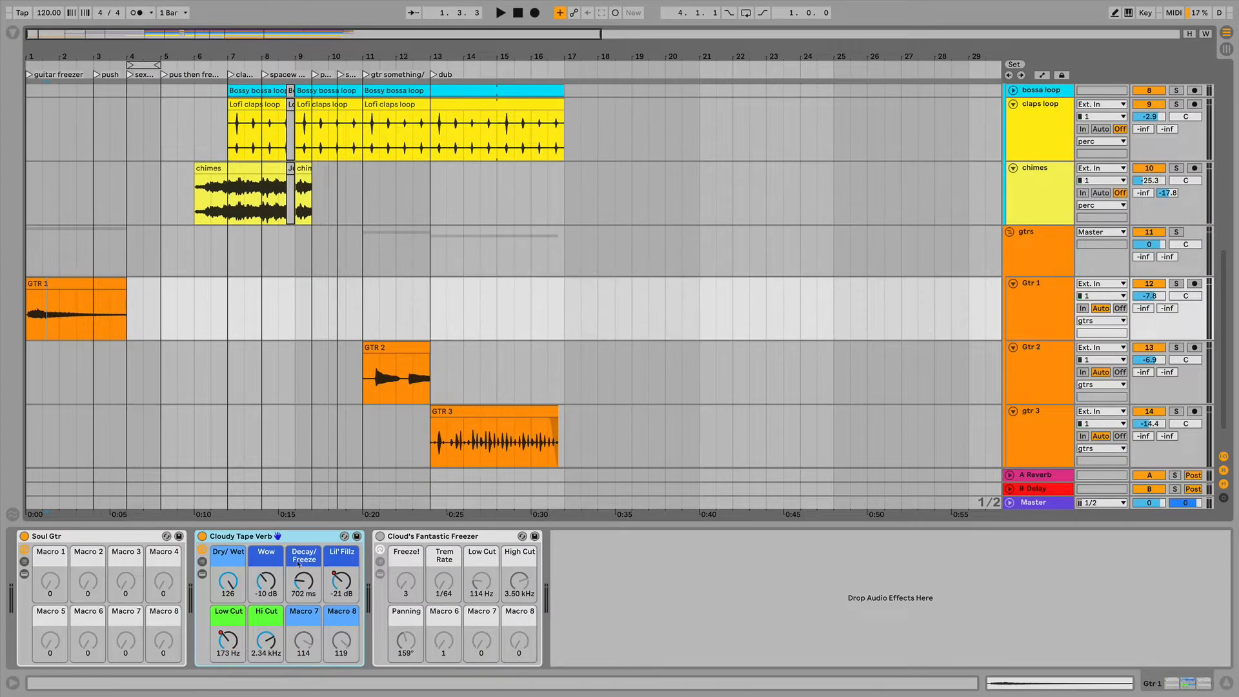
# Select the GTR 1 clip and play it to hear the Cloudy Tape Verb effect, and stop playback
pyautogui.click(53, 307)
pyautogui.press('space')
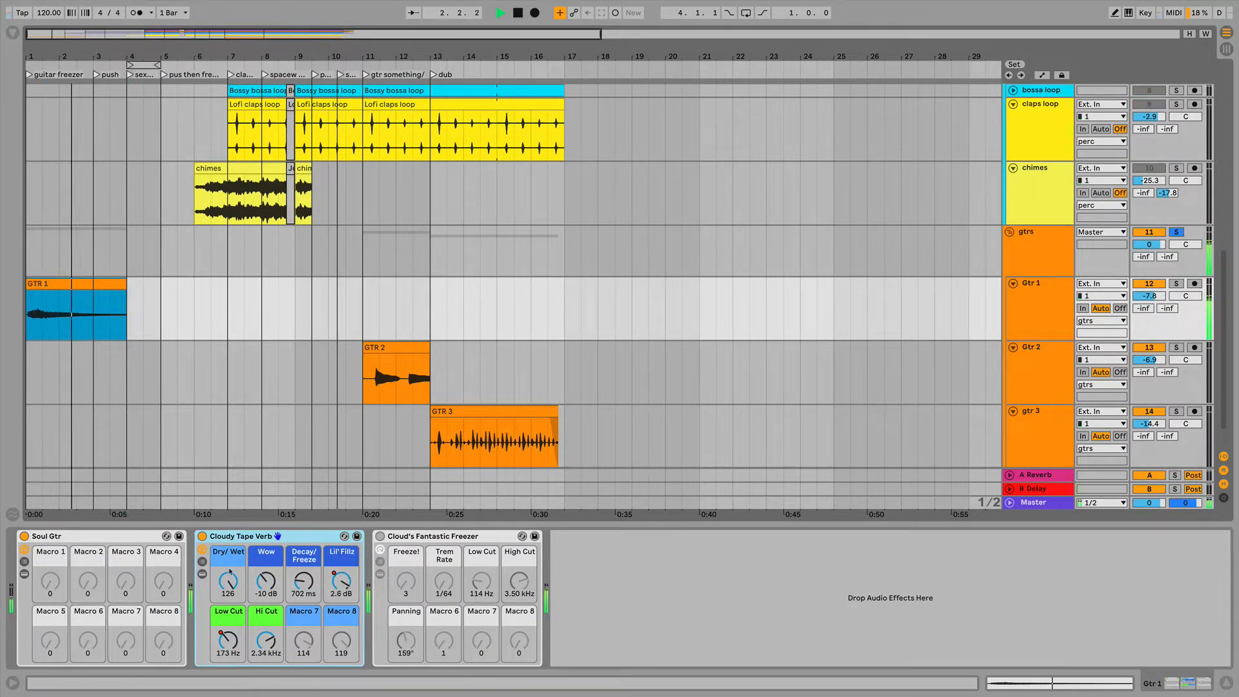
pyautogui.press('space')
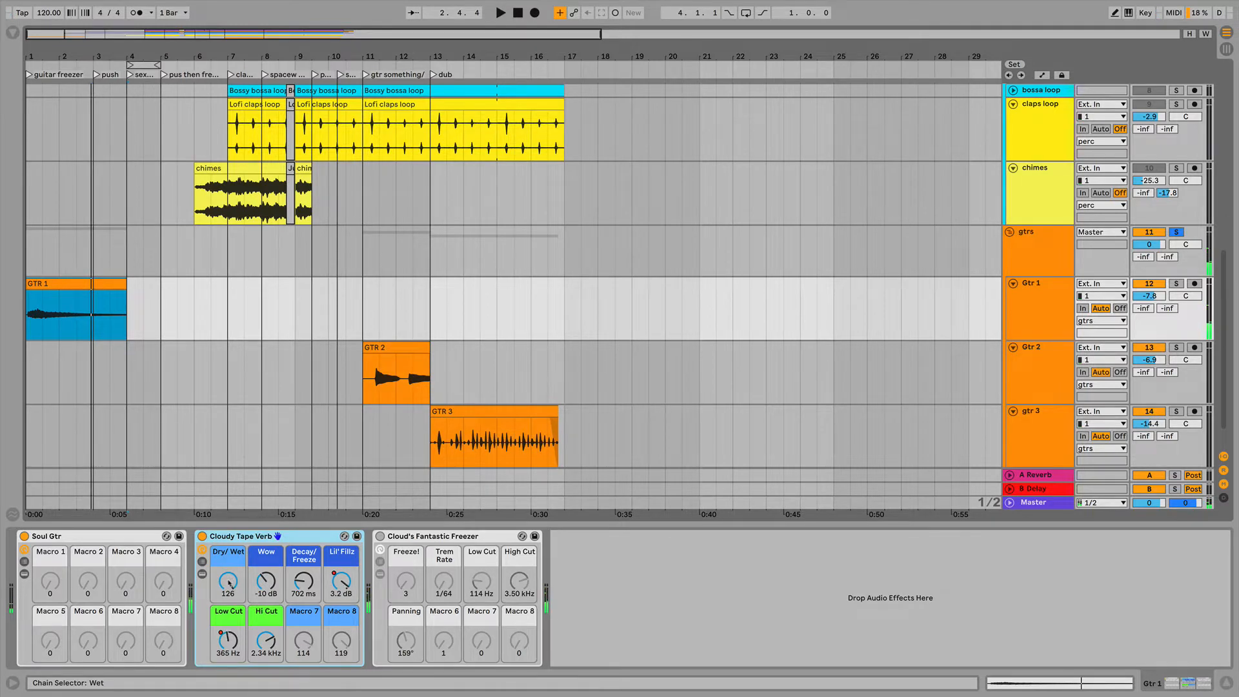
# Sweep the Cloudy Tape Verb's Dry/Wet macro on Gtr 1 from 12 up to 127 while playing the clip
pyautogui.moveTo(229, 583); pyautogui.dragTo(229, 619)
pyautogui.press('space')
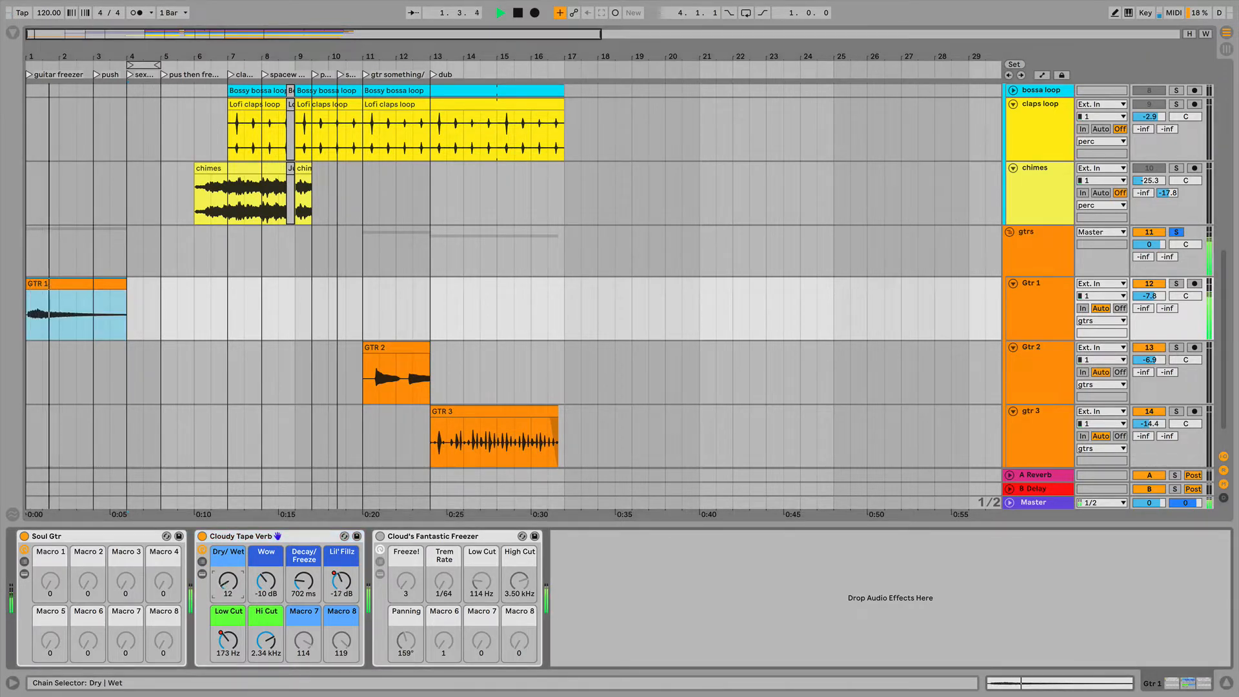
pyautogui.press('space')
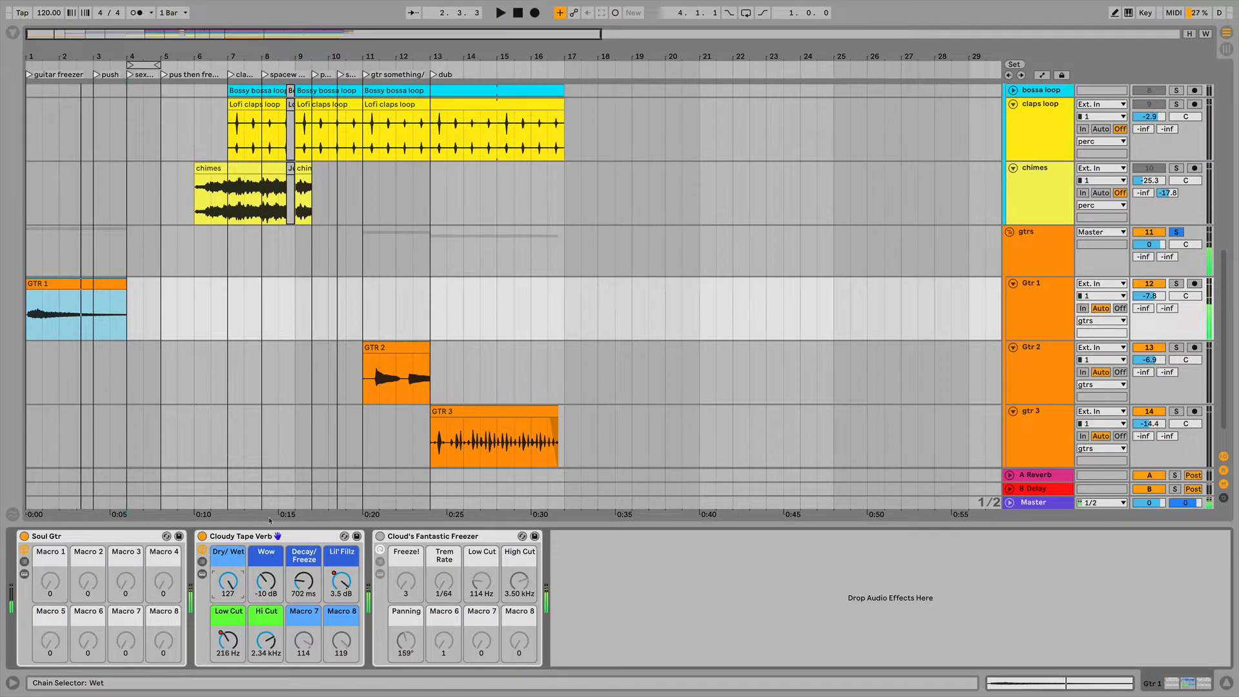
# Play the GTR 2 clip from position 11.2.3, just before its first guitar note
pyautogui.click(368, 378)
pyautogui.scroll(5, 368, 378)
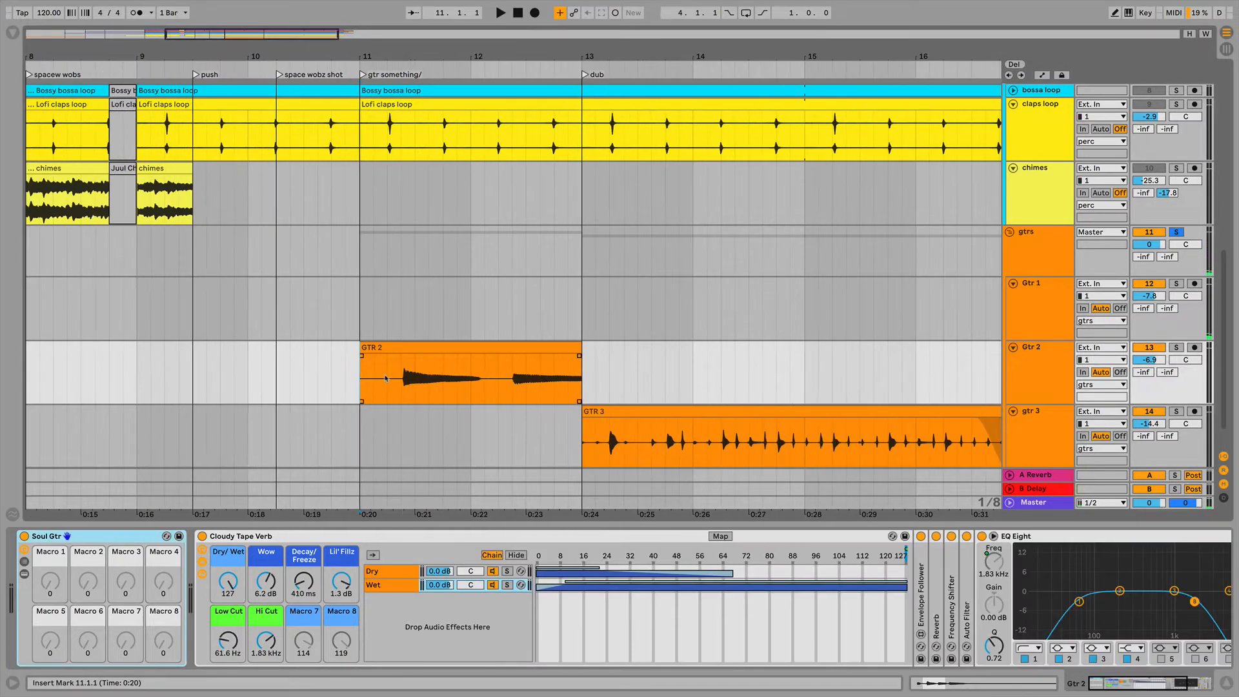
pyautogui.scroll(4, 386, 378)
pyautogui.click(416, 382)
pyautogui.scroll(-1, 416, 382)
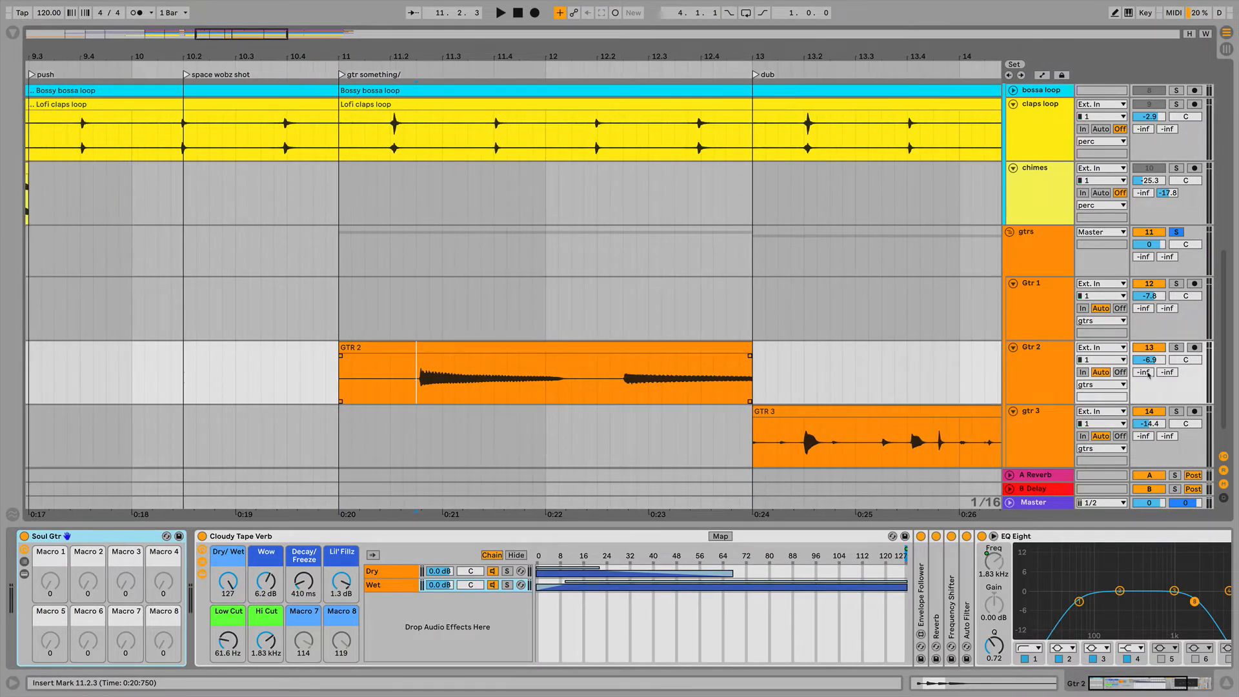
pyautogui.scroll(-1, 445, 352)
pyautogui.scroll(-2, 444, 350)
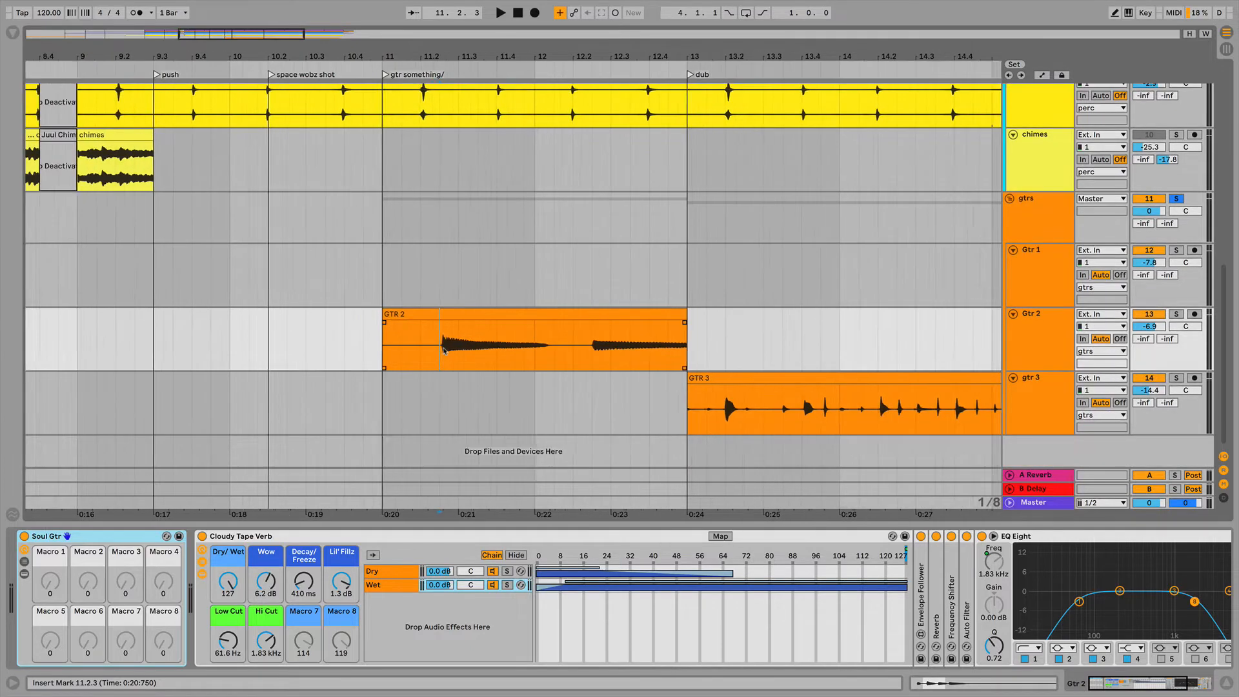
pyautogui.hscroll(-1, 438, 351)
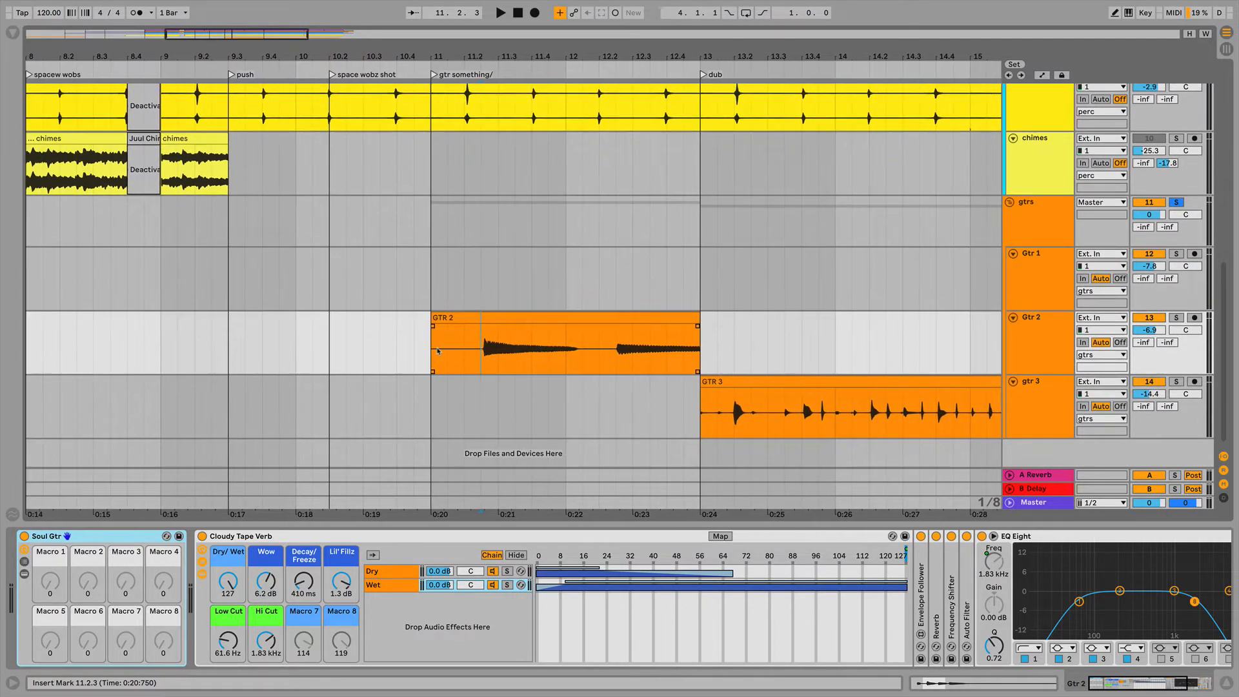
pyautogui.hscroll(3, 413, 348)
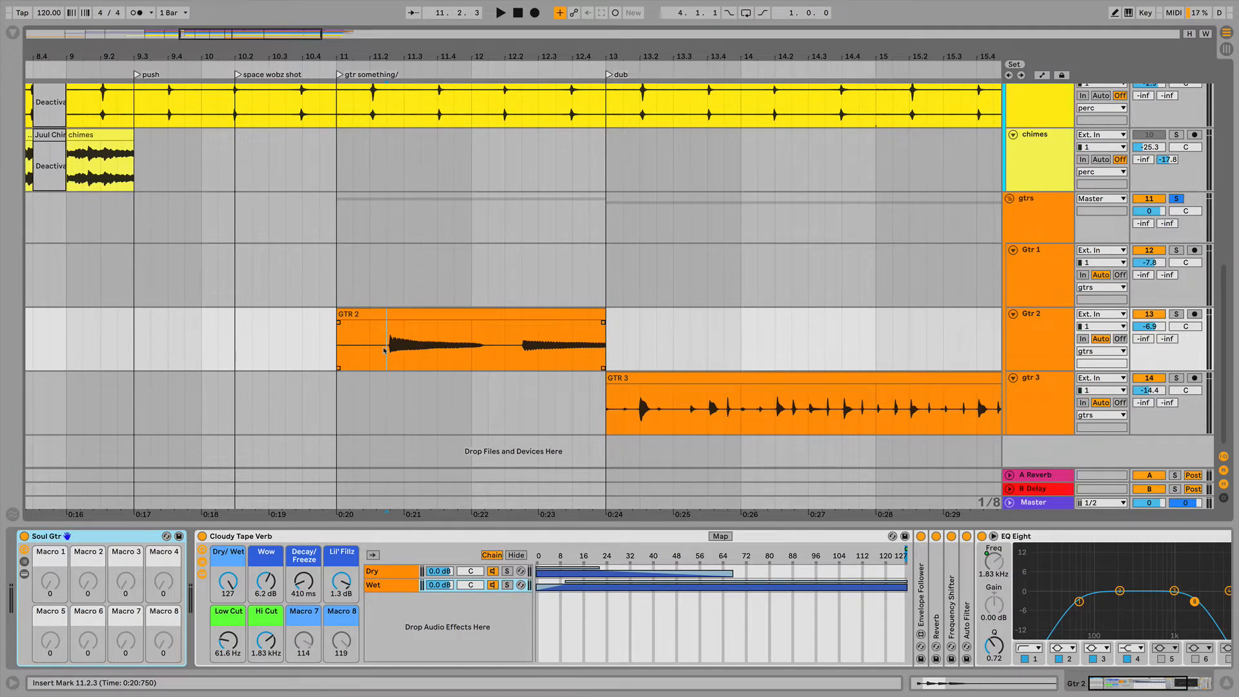
pyautogui.press('space')
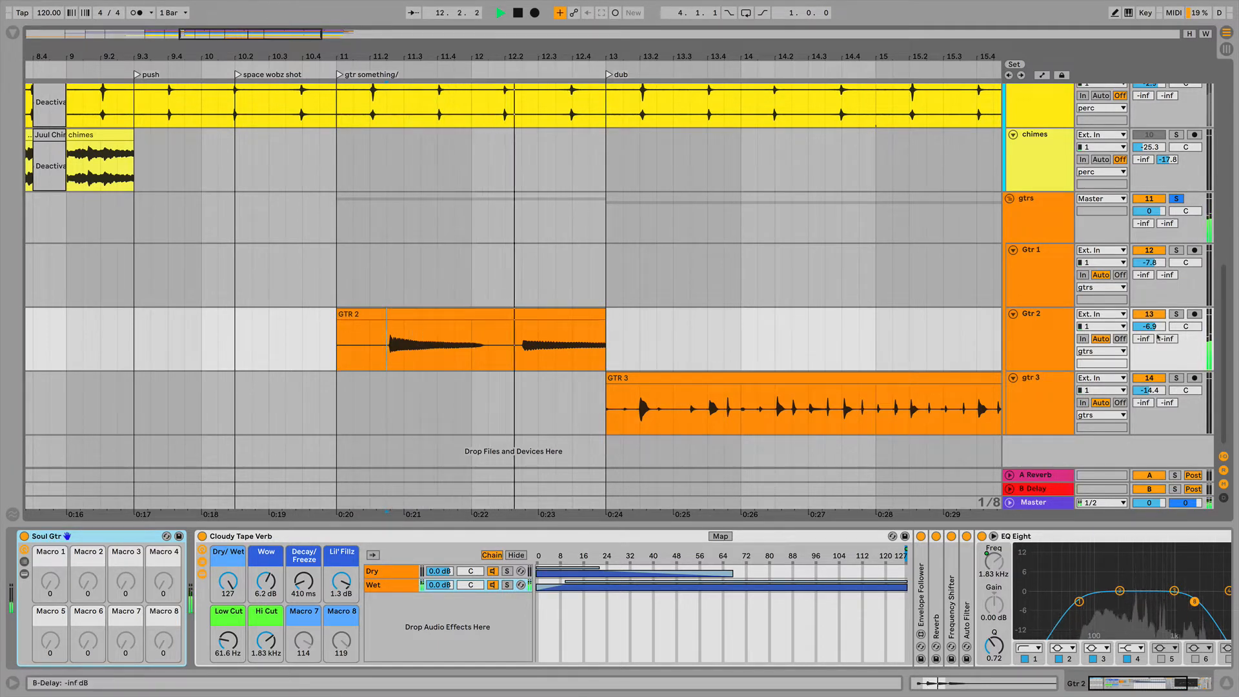
# Solo the Gtr 2 track and stop playback with the insert mark at 11.2.3 in its clip
pyautogui.click(1175, 313)
pyautogui.click(385, 360)
pyautogui.press('space')
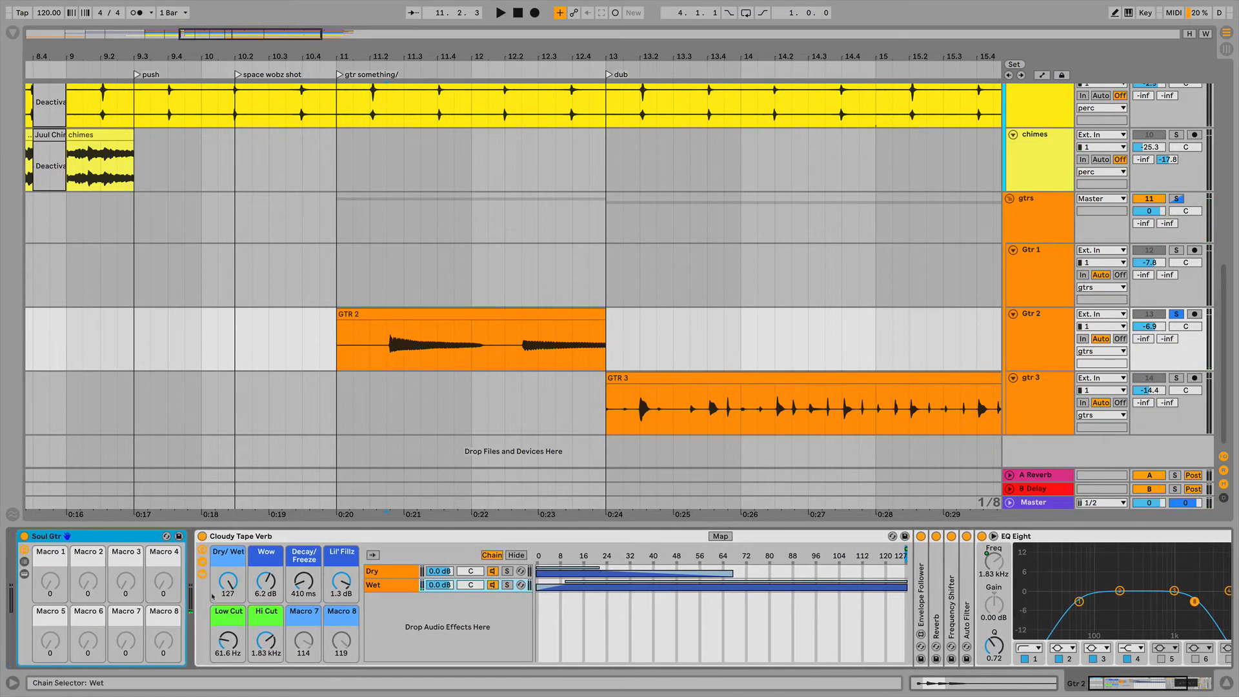
# Collapse the Cloudy Tape Verb rack to its macros, restore its chain list, and select the Dry and Wet chains in turn
pyautogui.click(202, 574)
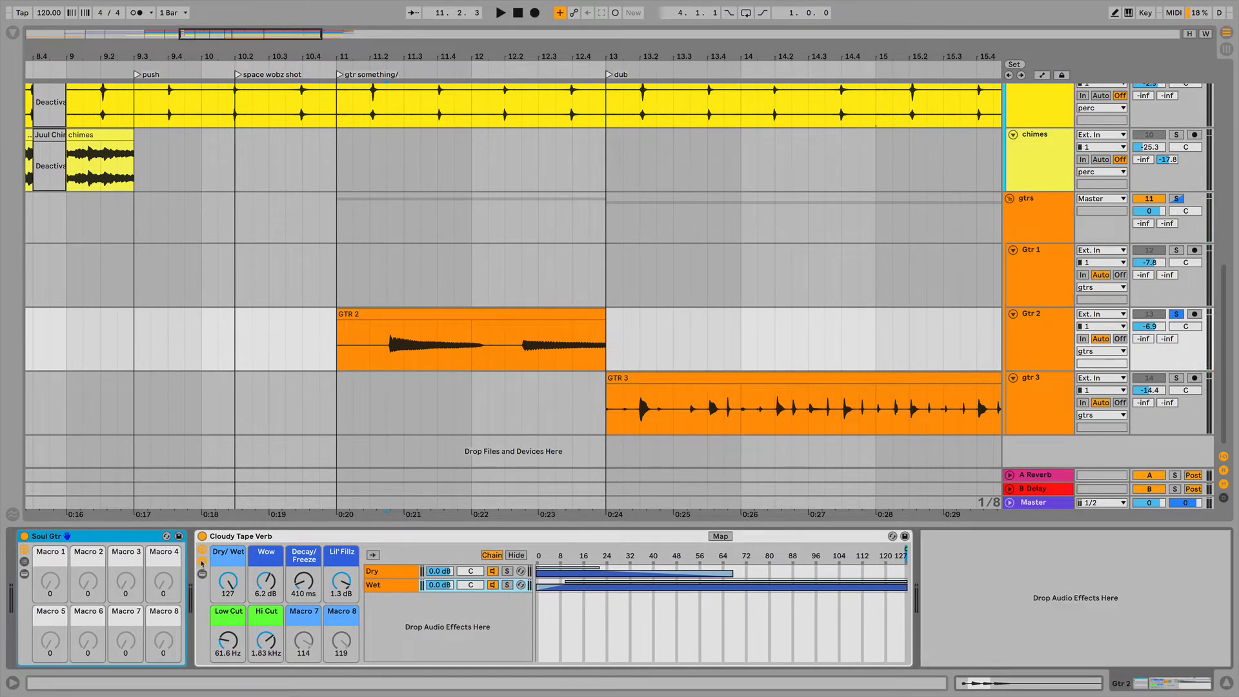
pyautogui.click(202, 561)
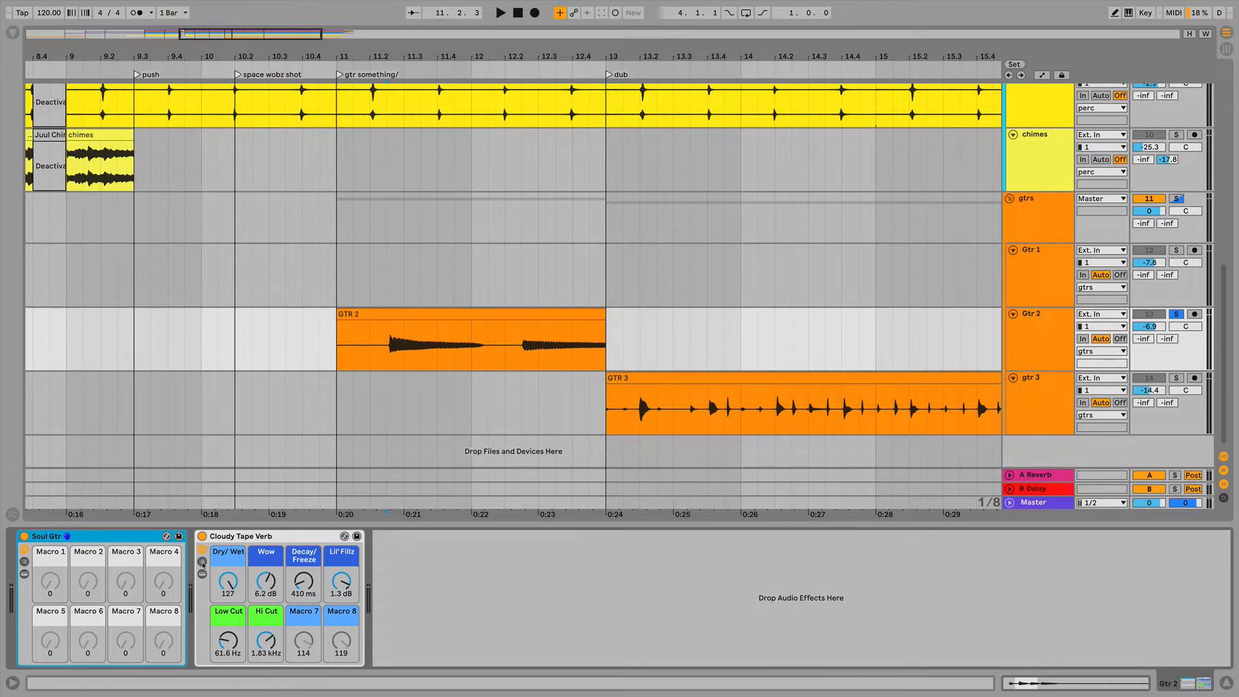
pyautogui.click(202, 561)
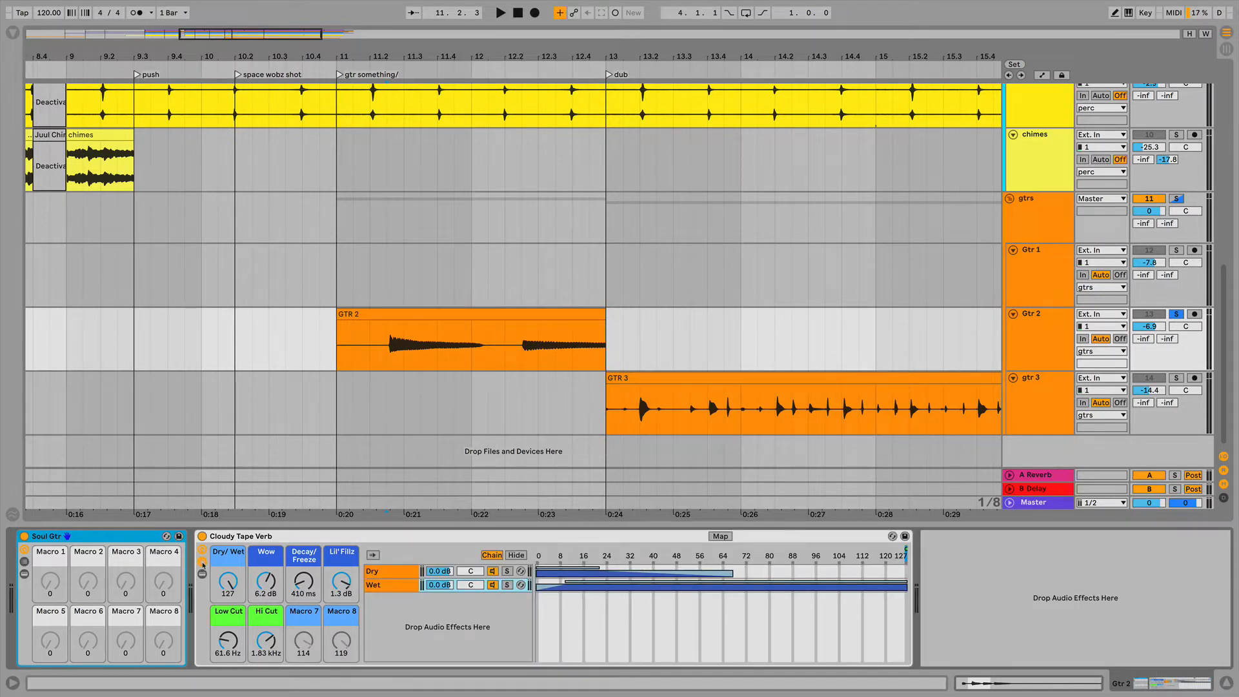
pyautogui.click(389, 575)
pyautogui.click(390, 584)
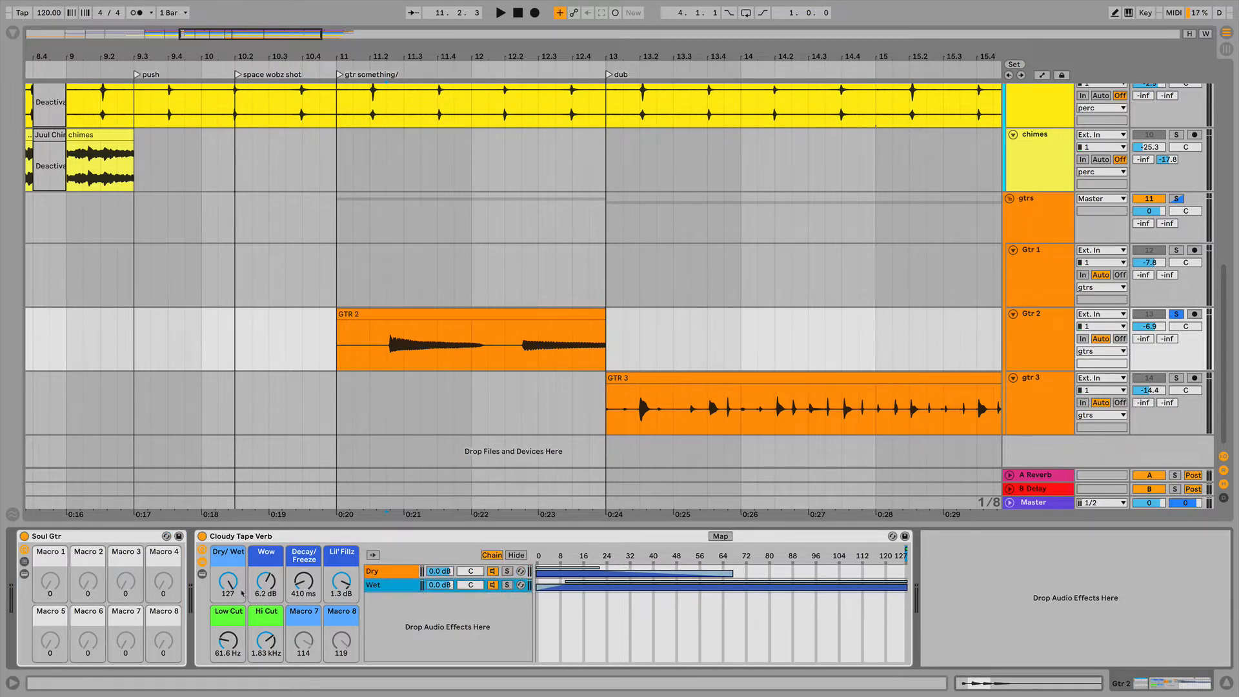
# Lower the Cloudy Tape Verb's Dry/Wet macro to 0, play the GTR 2 clip to hear the guitar dry, and stop playback
pyautogui.moveTo(243, 593)
pyautogui.mouseDown()
pyautogui.moveTo(243, 674)
pyautogui.moveTo(242, 631)
pyautogui.mouseUp()
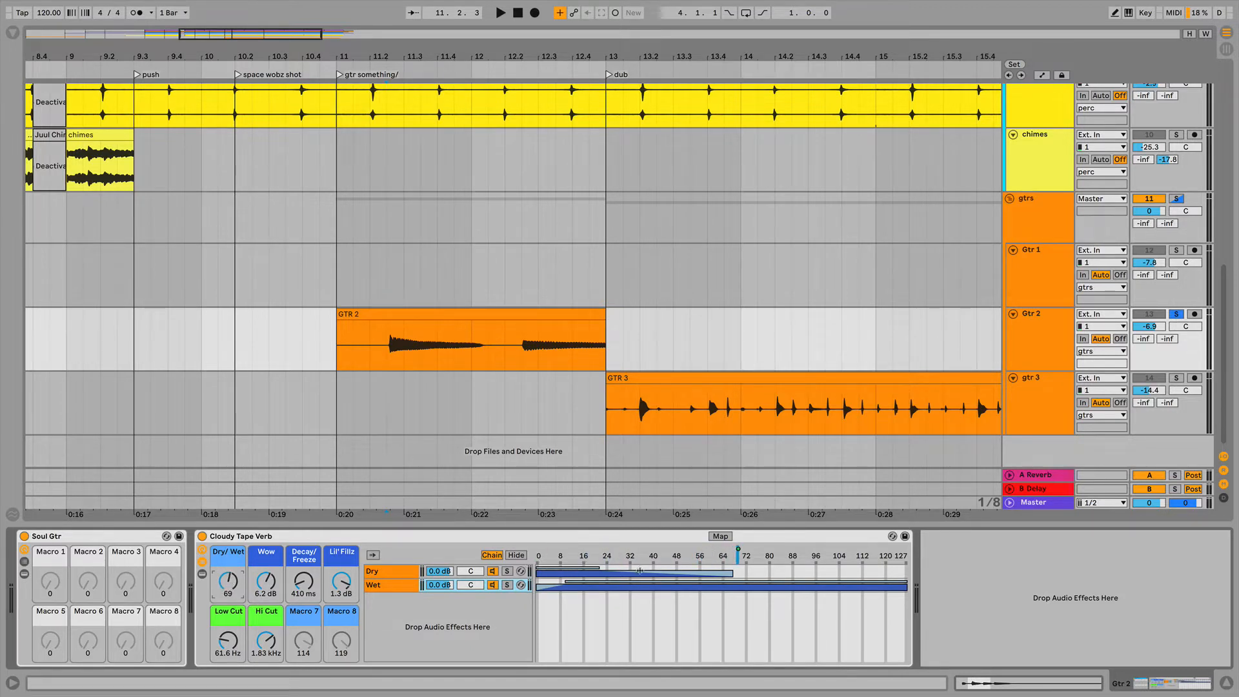
pyautogui.moveTo(228, 580); pyautogui.dragTo(227, 625)
pyautogui.press('space')
pyautogui.press('space')
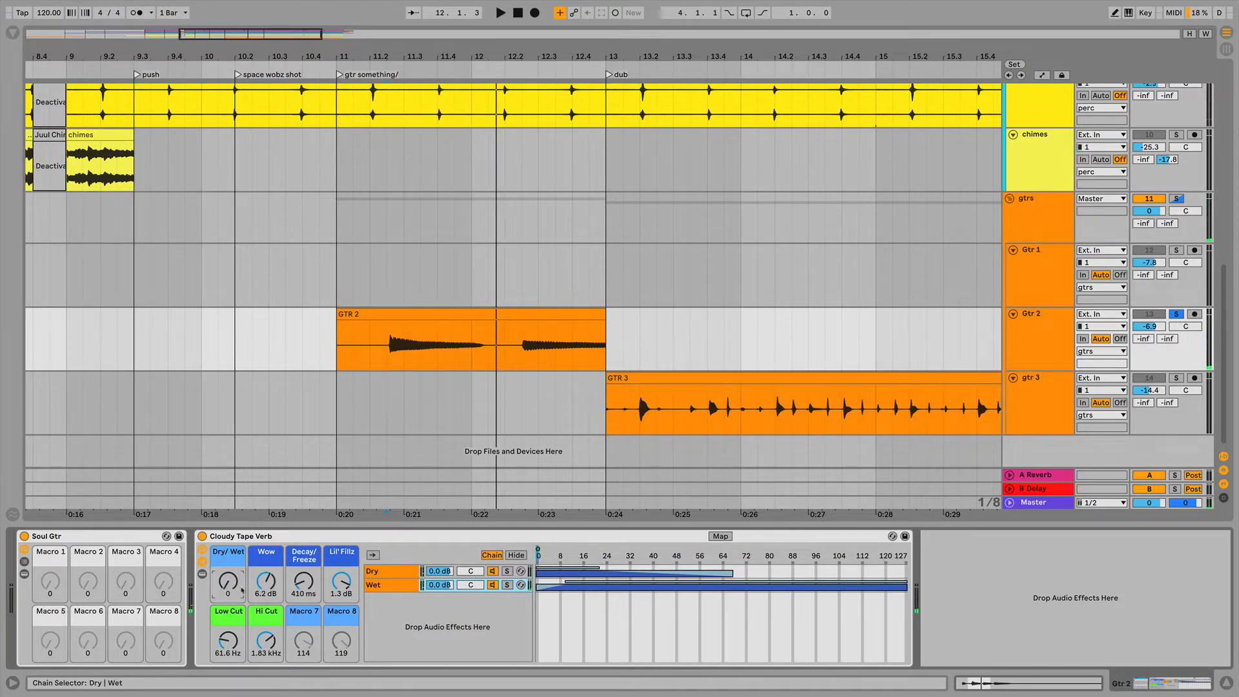
# Unfold the Envelope Follower in the Wet chain and play the GTR 2 clip from just before its first note to watch it react
pyautogui.click(396, 588)
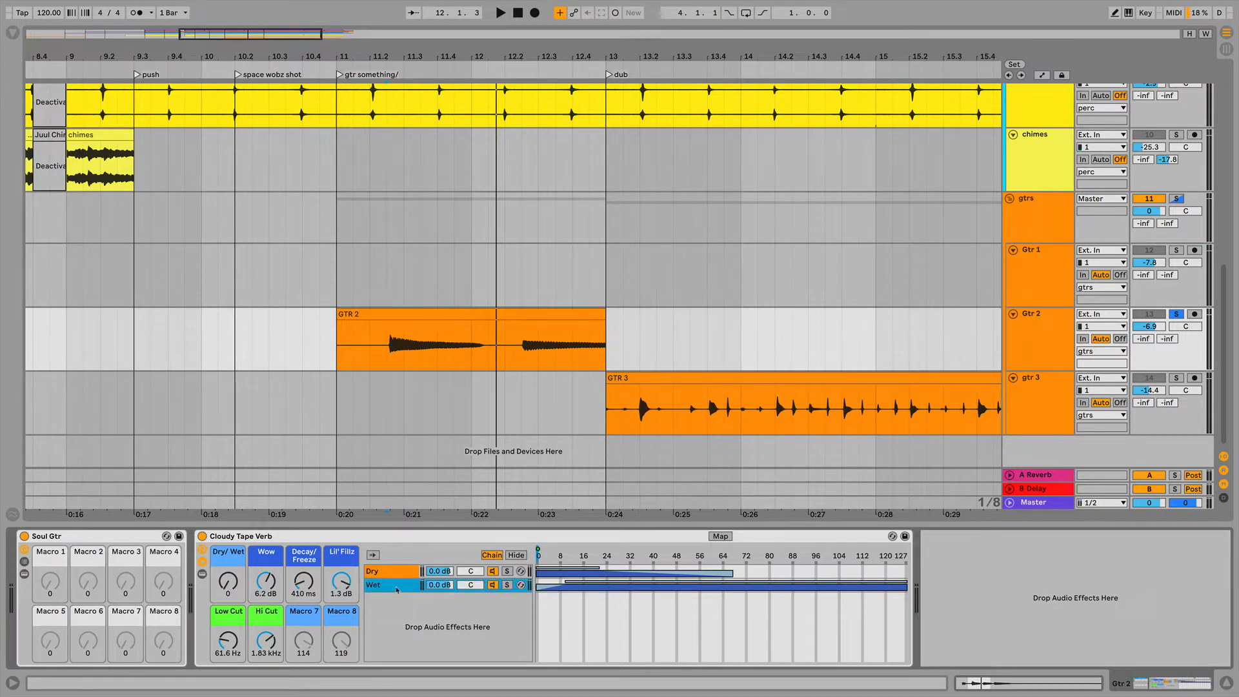
pyautogui.hscroll(5, 640, 605)
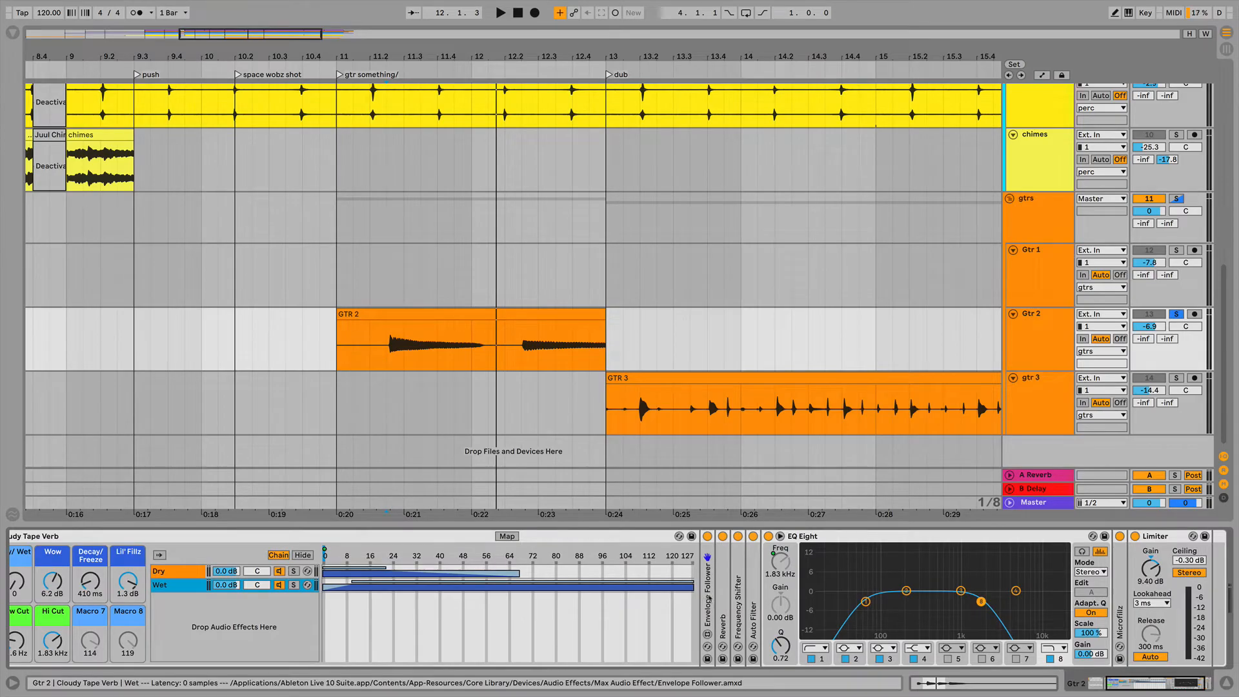
pyautogui.doubleClick(707, 543)
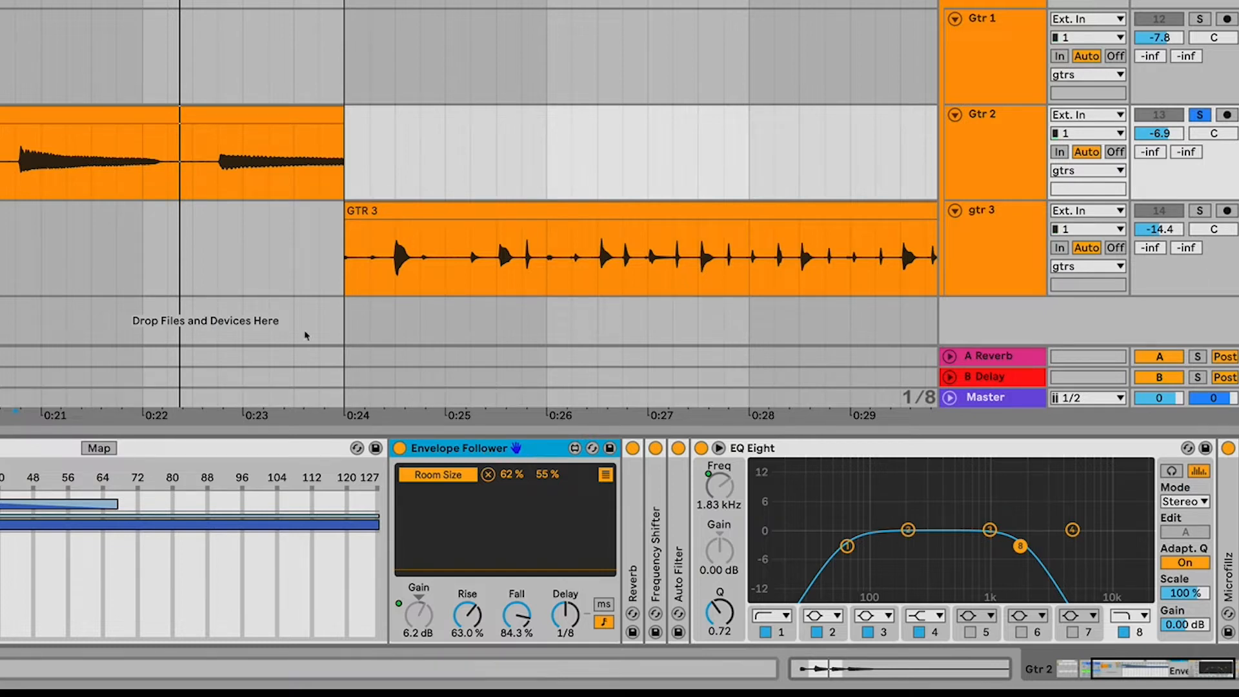
pyautogui.click(16, 179)
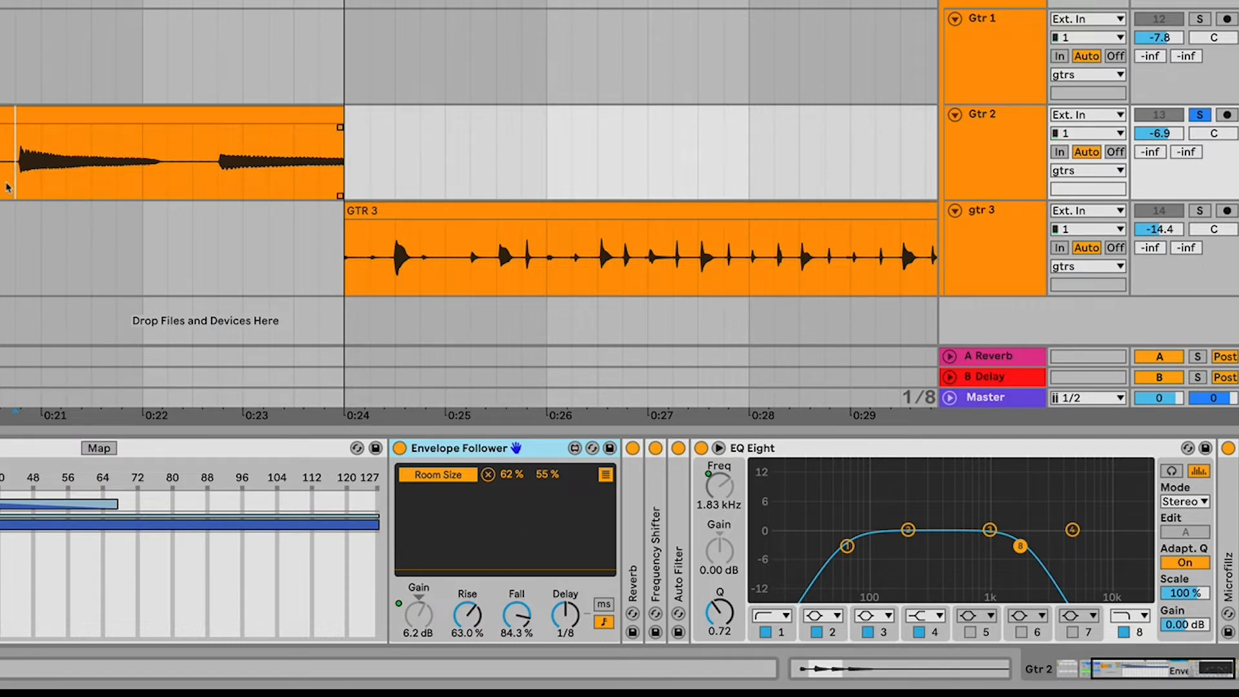
pyautogui.press('space')
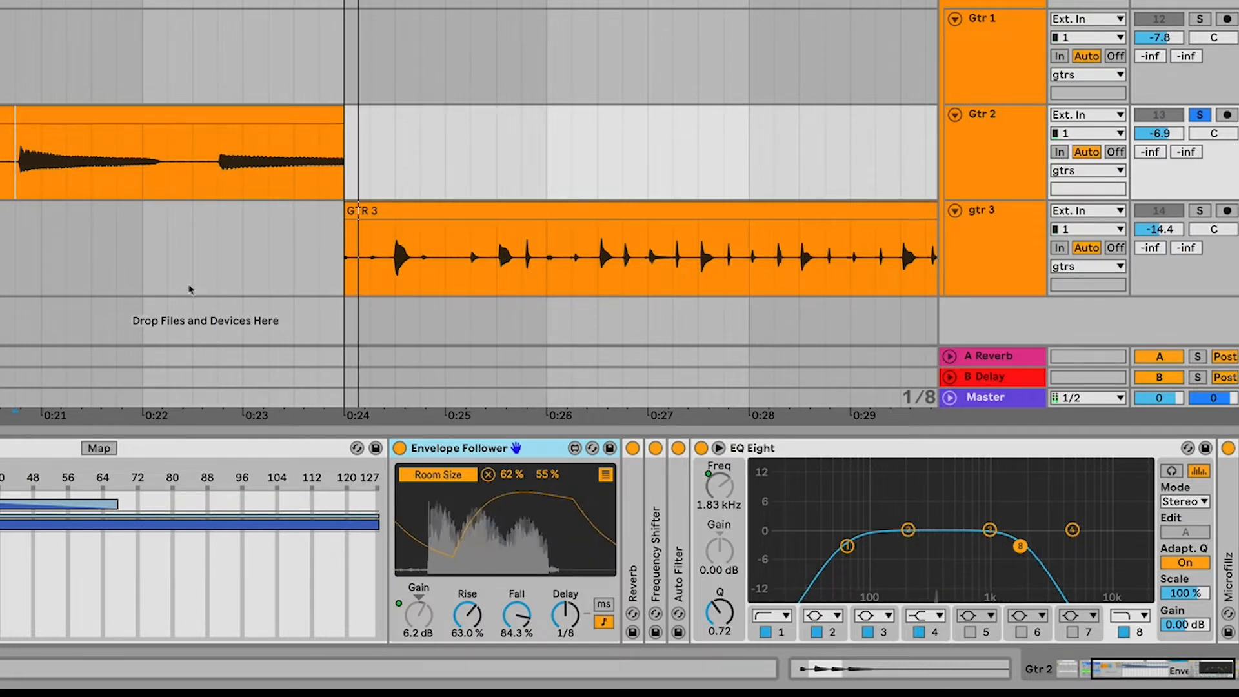
# Unfold the Wet chain's Reverb and play the GTR 2 clip to observe the Envelope Follower modulating its Size
pyautogui.hscroll(2, 502, 567)
pyautogui.hscroll(3, 502, 568)
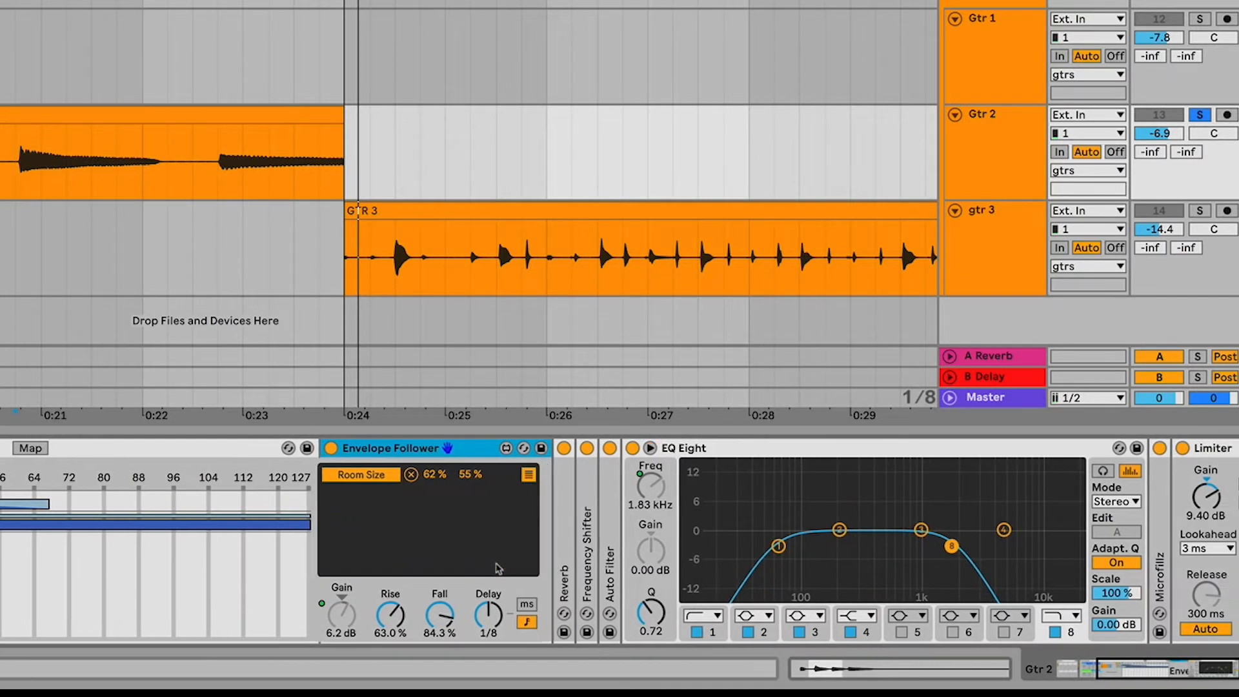
pyautogui.hscroll(2, 497, 568)
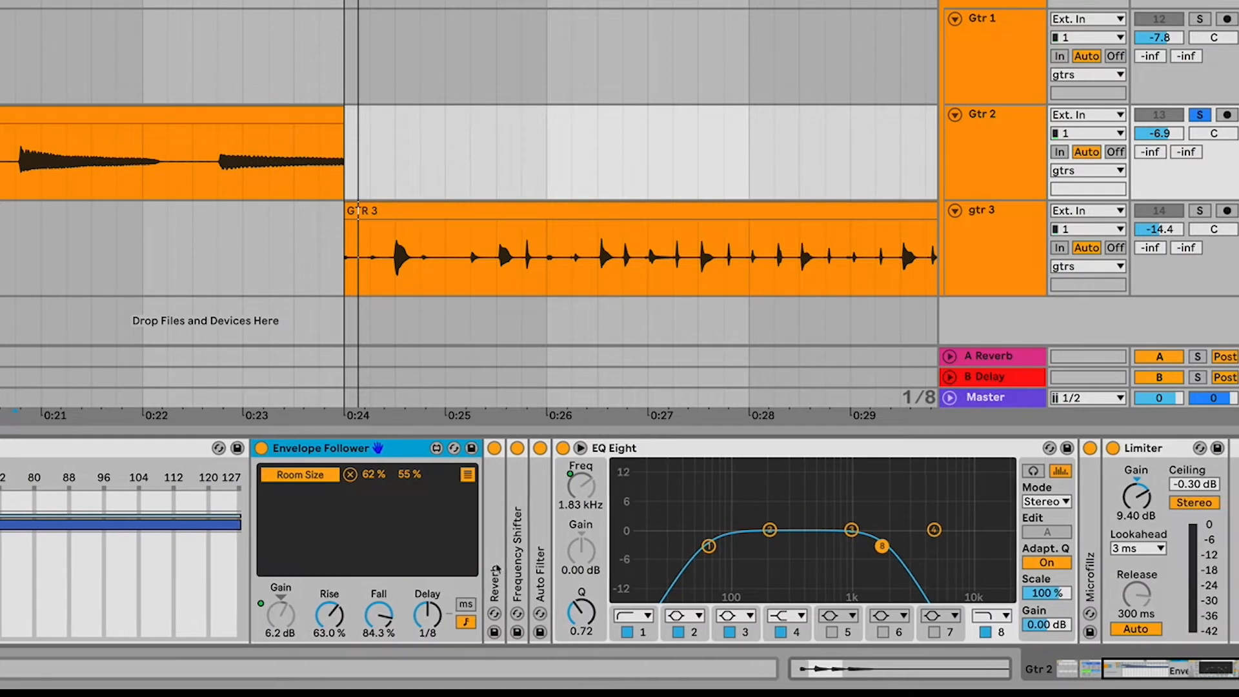
pyautogui.hscroll(2, 496, 568)
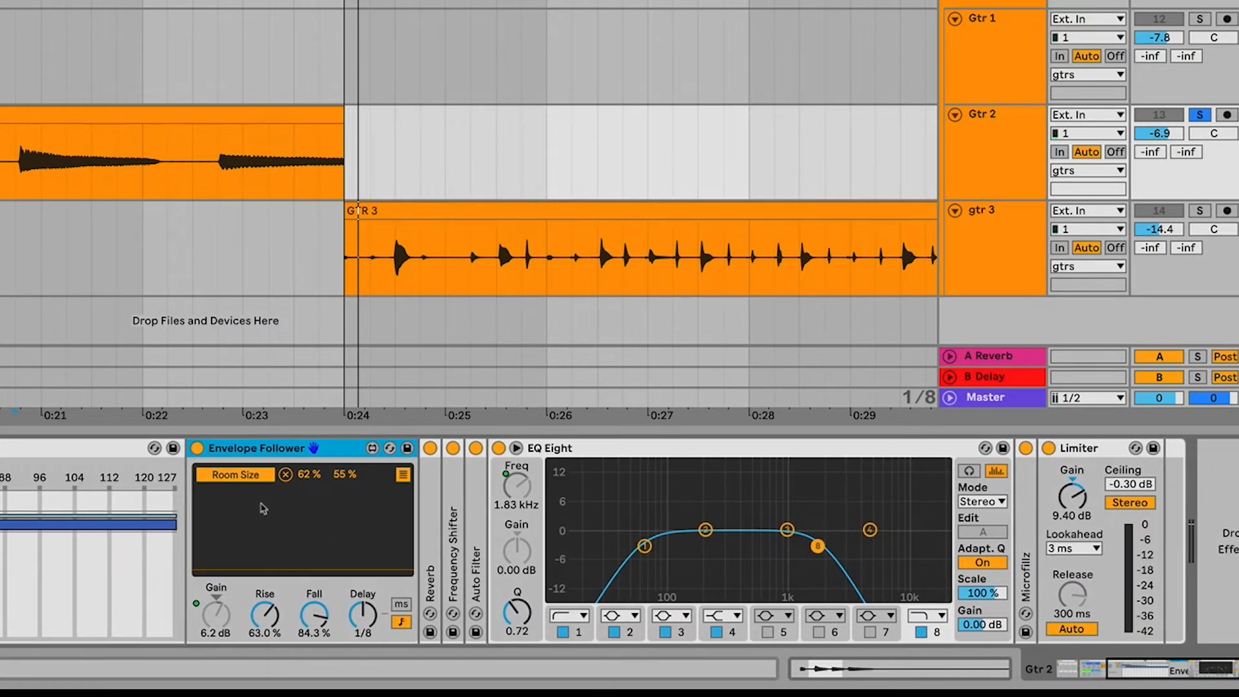
pyautogui.doubleClick(430, 556)
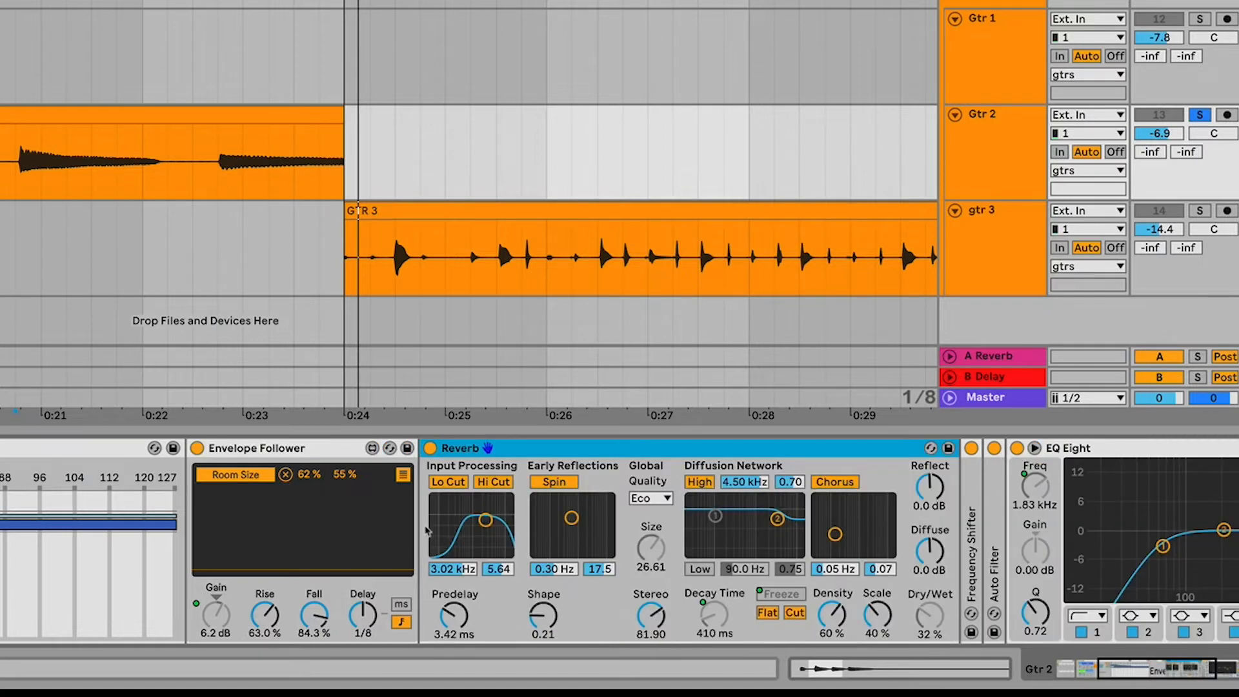
pyautogui.hscroll(2, 721, 596)
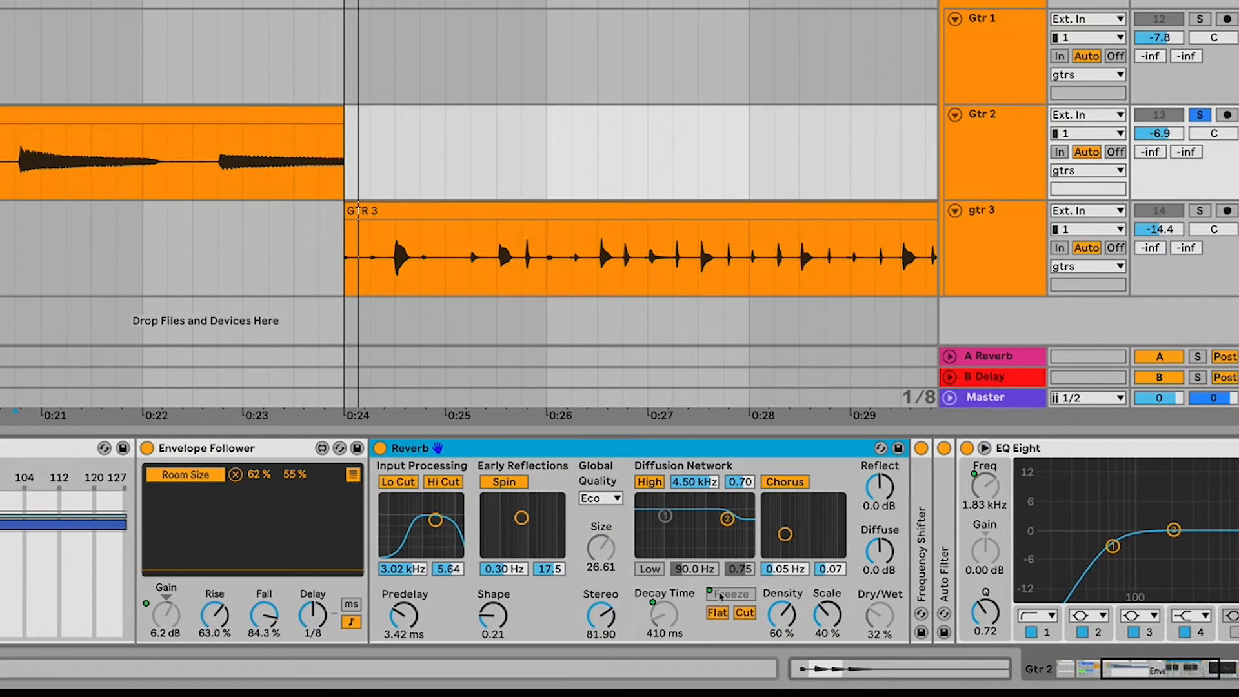
pyautogui.click(603, 554)
pyautogui.press('space')
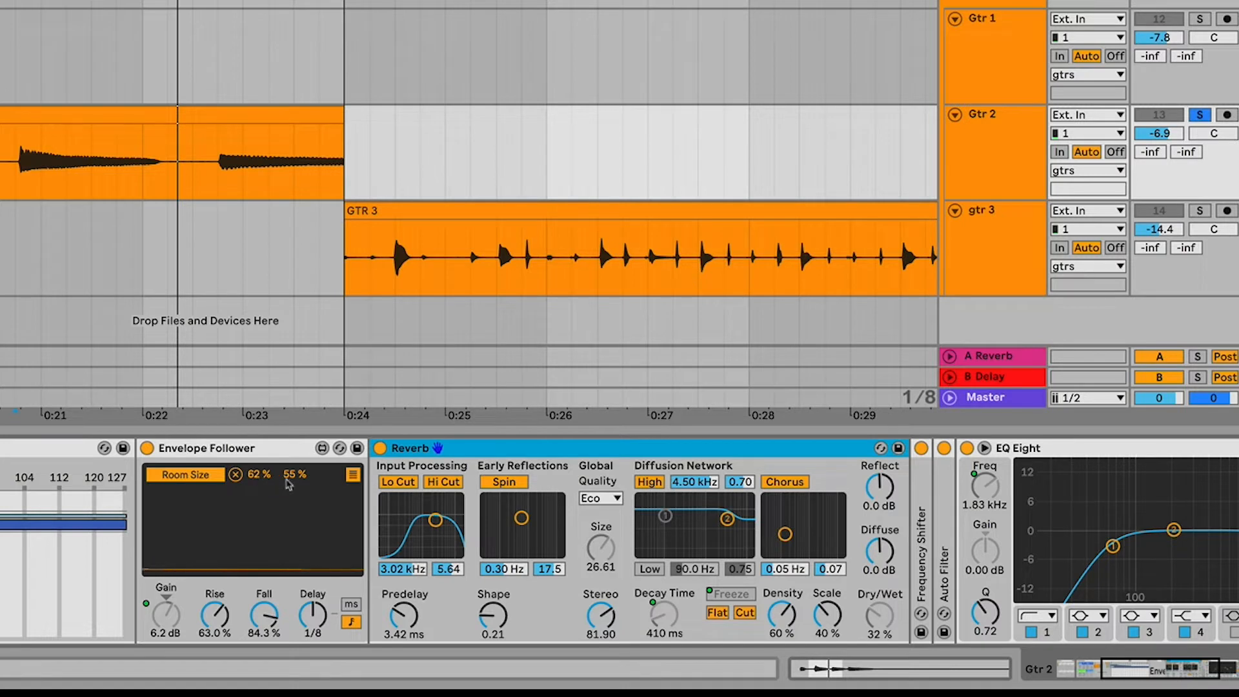
# Set the Envelope Follower's Room Size mapping range to 0–100% and play the GTR 2 clip to hear the exaggerated modulation
pyautogui.moveTo(256, 476); pyautogui.dragTo(286, 433)
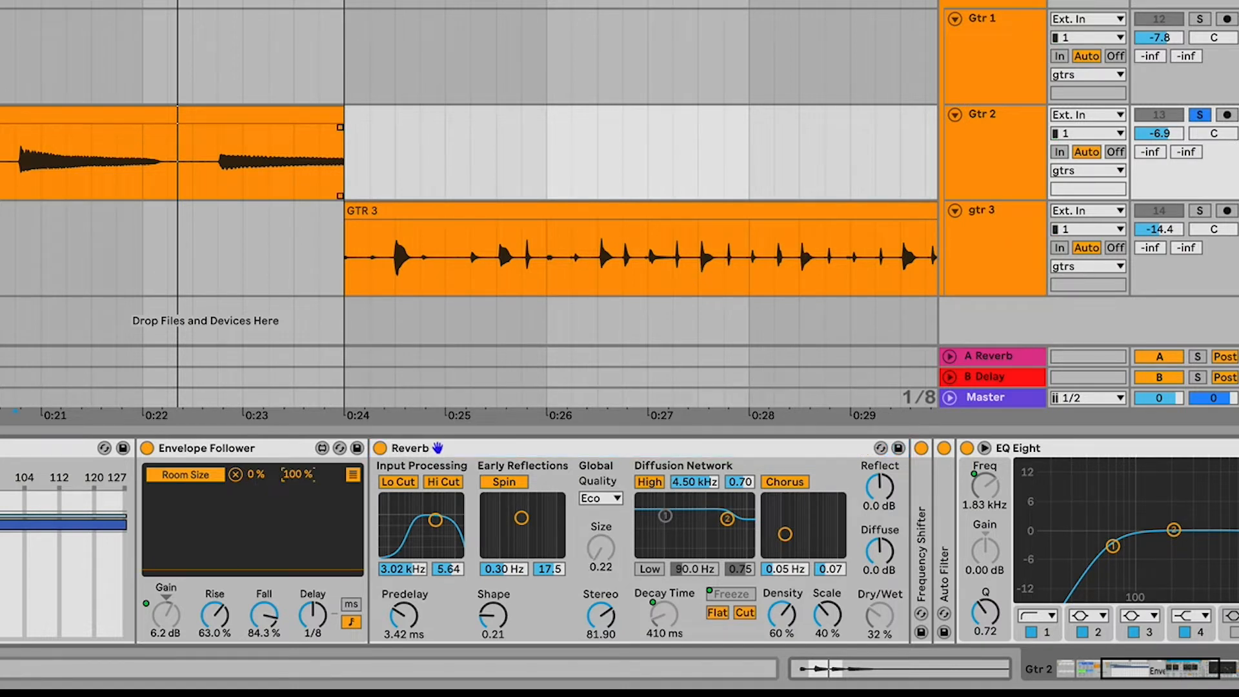
pyautogui.click(13, 164)
pyautogui.press('space')
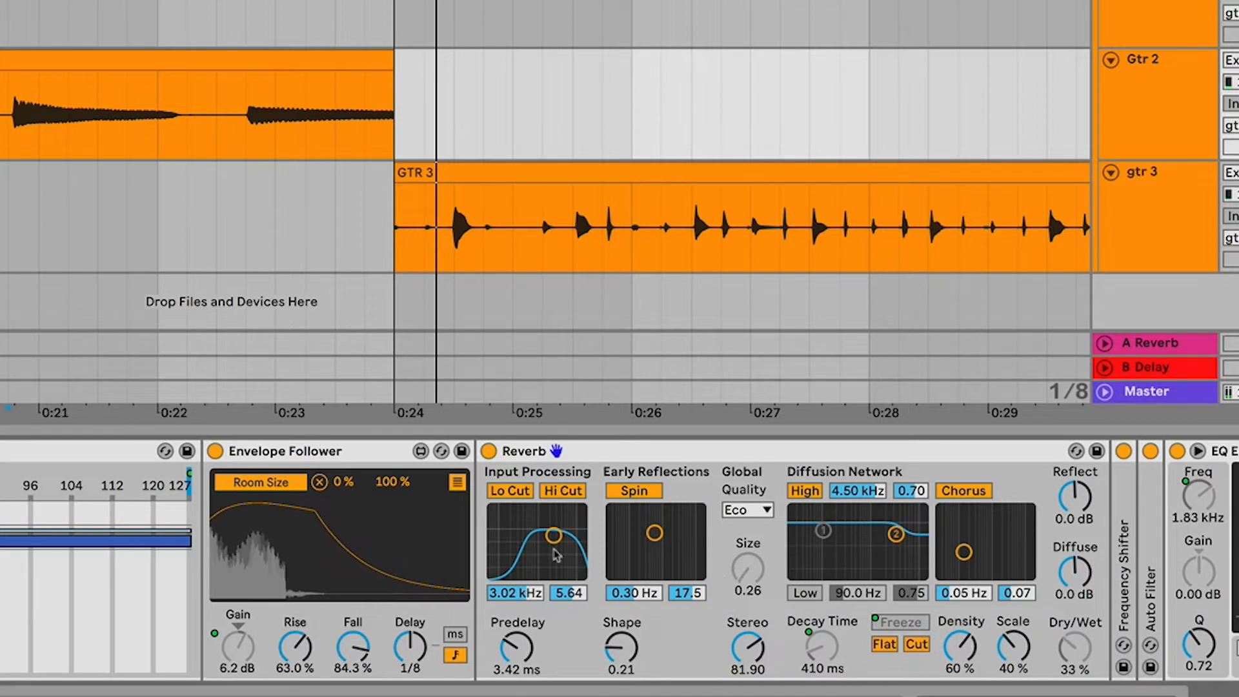
pyautogui.hscroll(2, 552, 552)
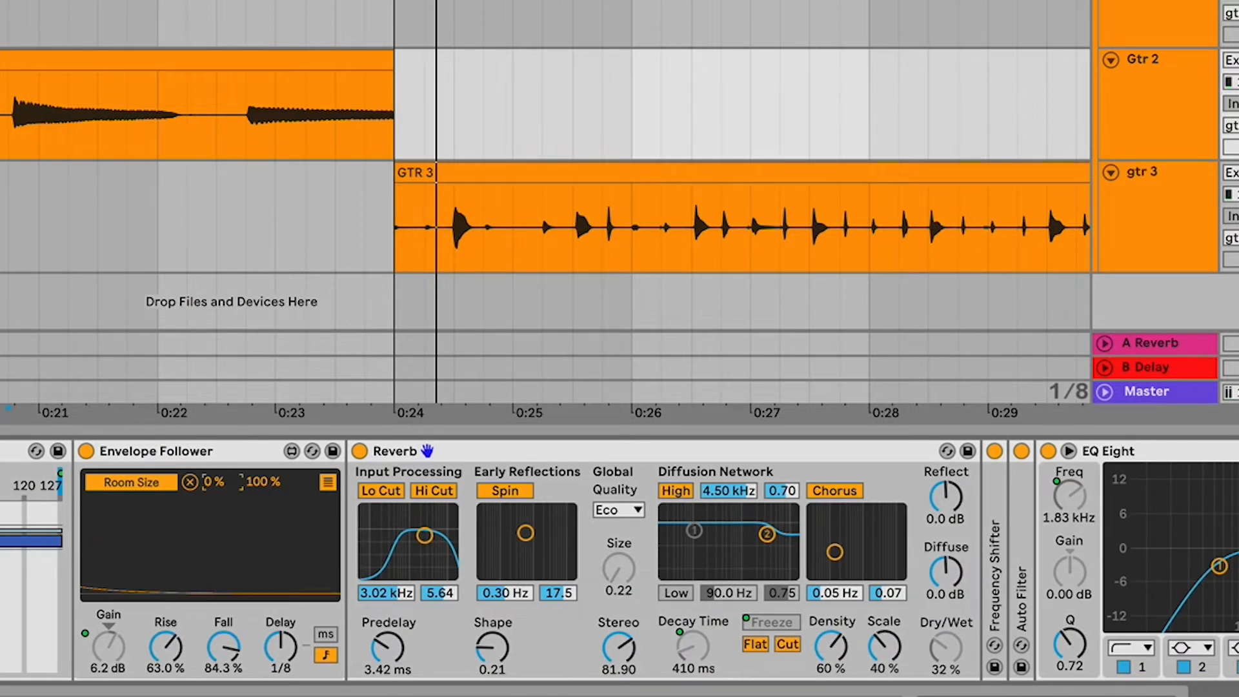
# Set the Room Size mapping to a 55% minimum and 62% maximum, and expand the Envelope Follower's full mapping list
pyautogui.moveTo(215, 487); pyautogui.dragTo(214, 461)
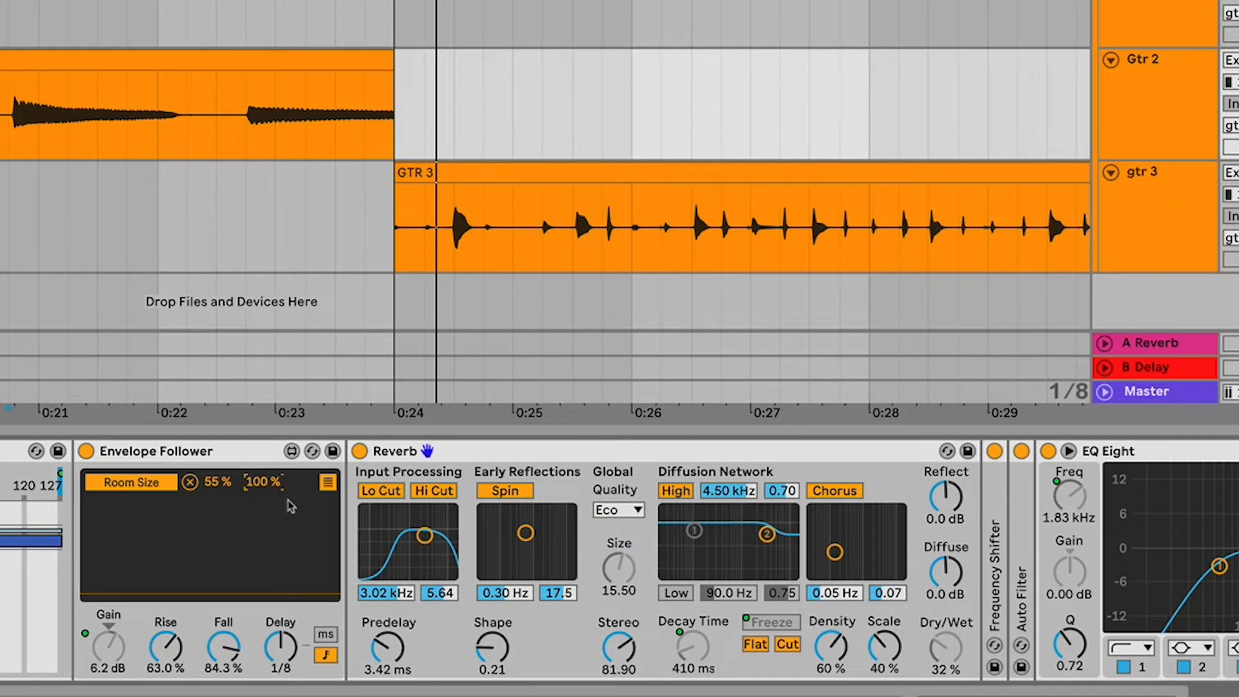
pyautogui.write('62')
pyautogui.click(327, 484)
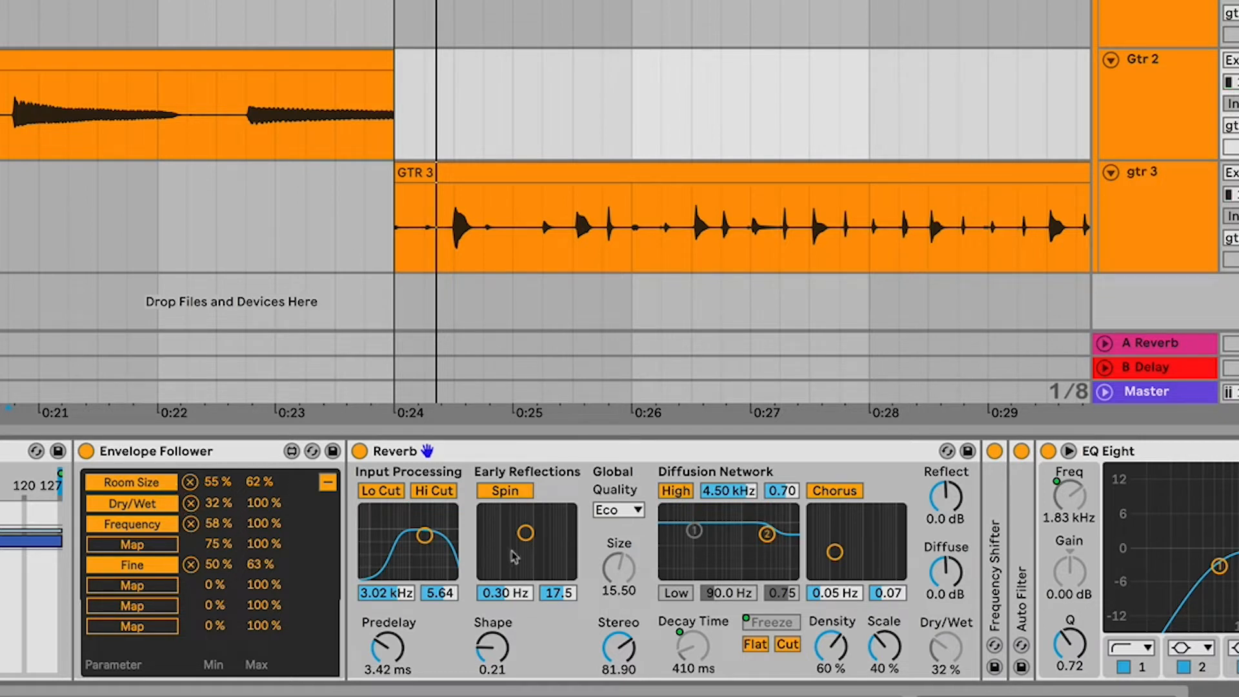
# Set the Envelope Follower's Dry/Wet mapping minimum to 0% and play the GTR 2 clip from just before its first note
pyautogui.hscroll(-1, 554, 574)
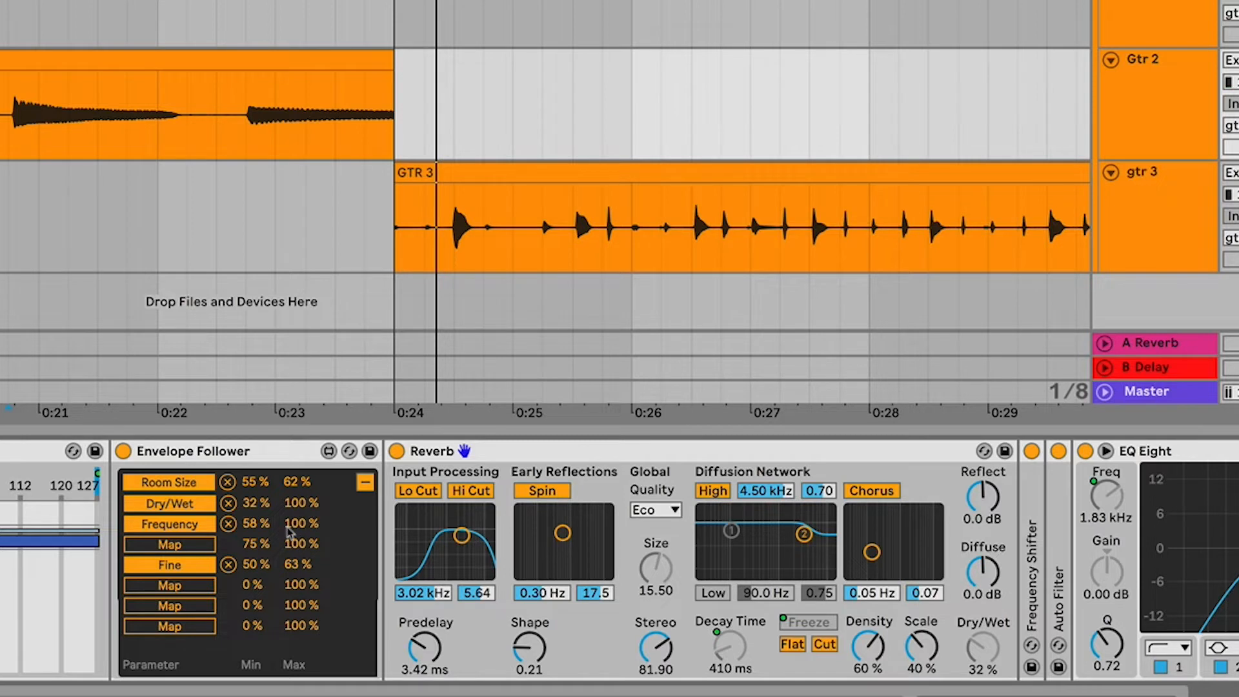
pyautogui.moveTo(255, 503); pyautogui.dragTo(255, 542)
pyautogui.click(18, 137)
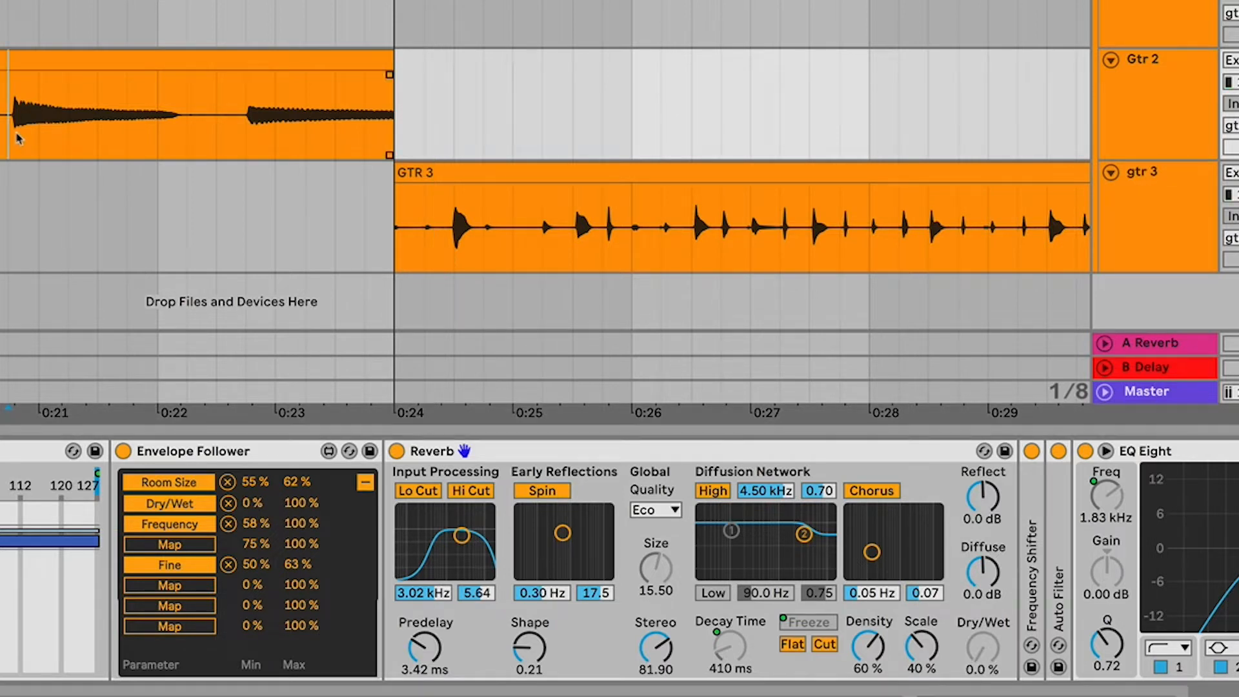
pyautogui.press('space')
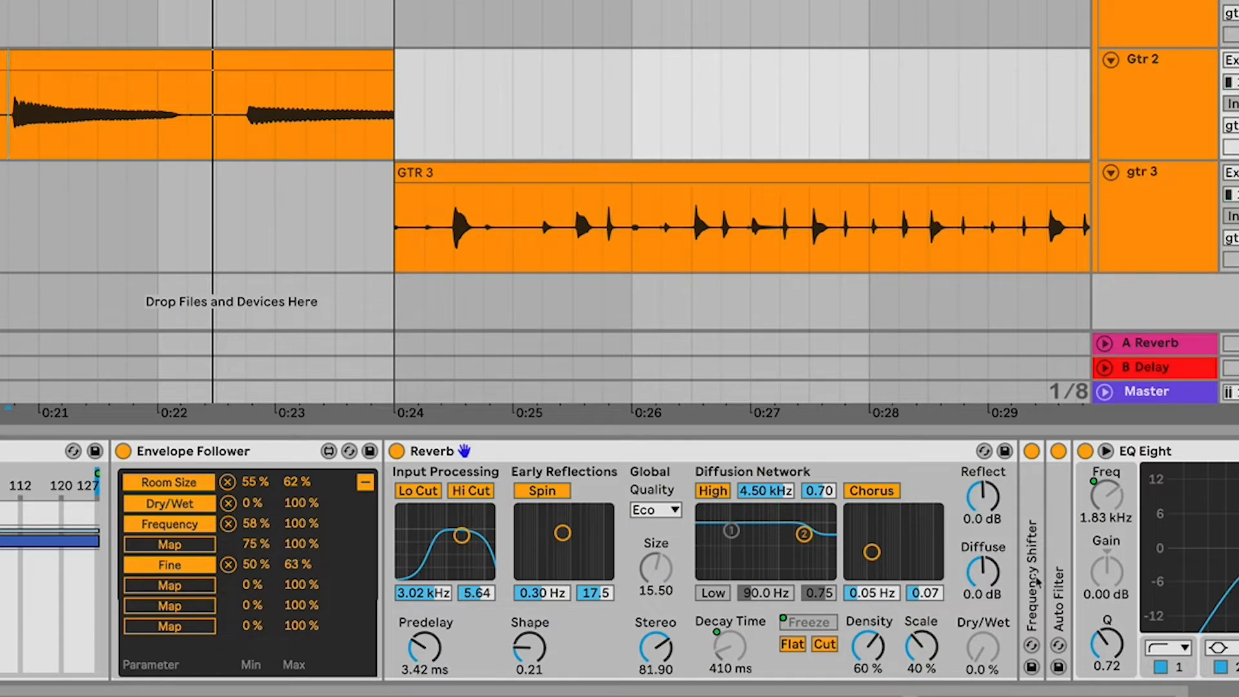
# Unfold the Auto Filter and Frequency Shifter in the Wet chain to examine their modulated Freq and Fine controls
pyautogui.doubleClick(1058, 577)
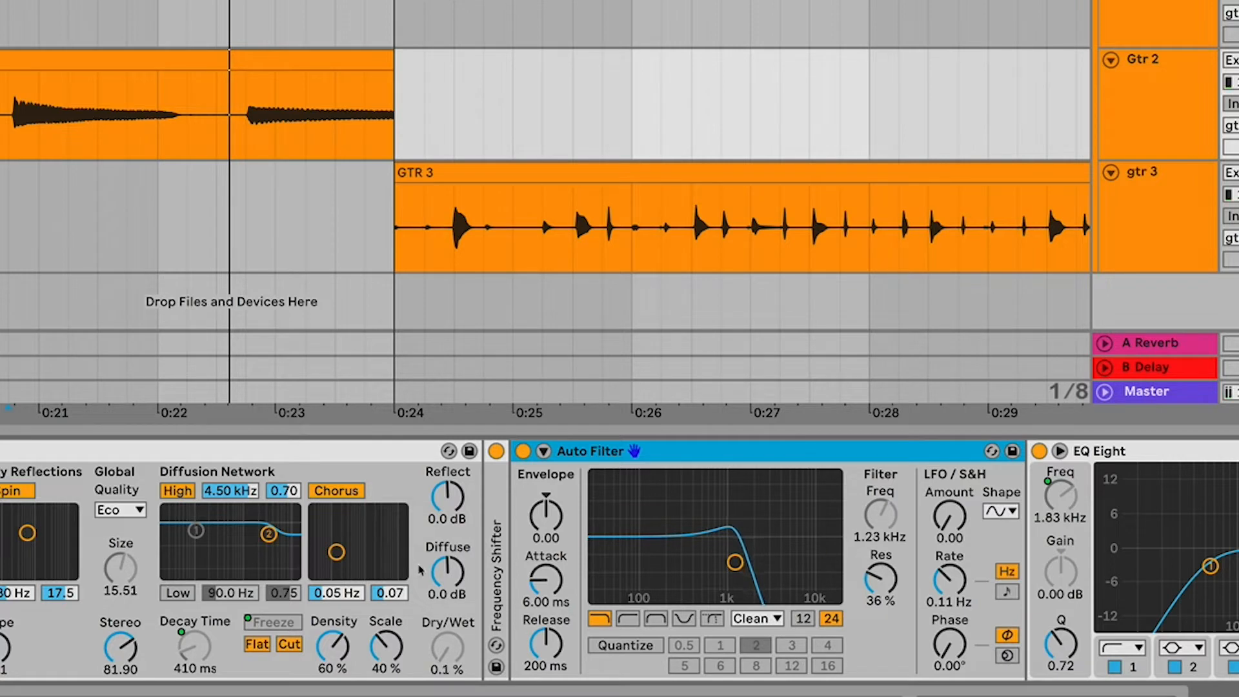
pyautogui.hscroll(-4, 282, 594)
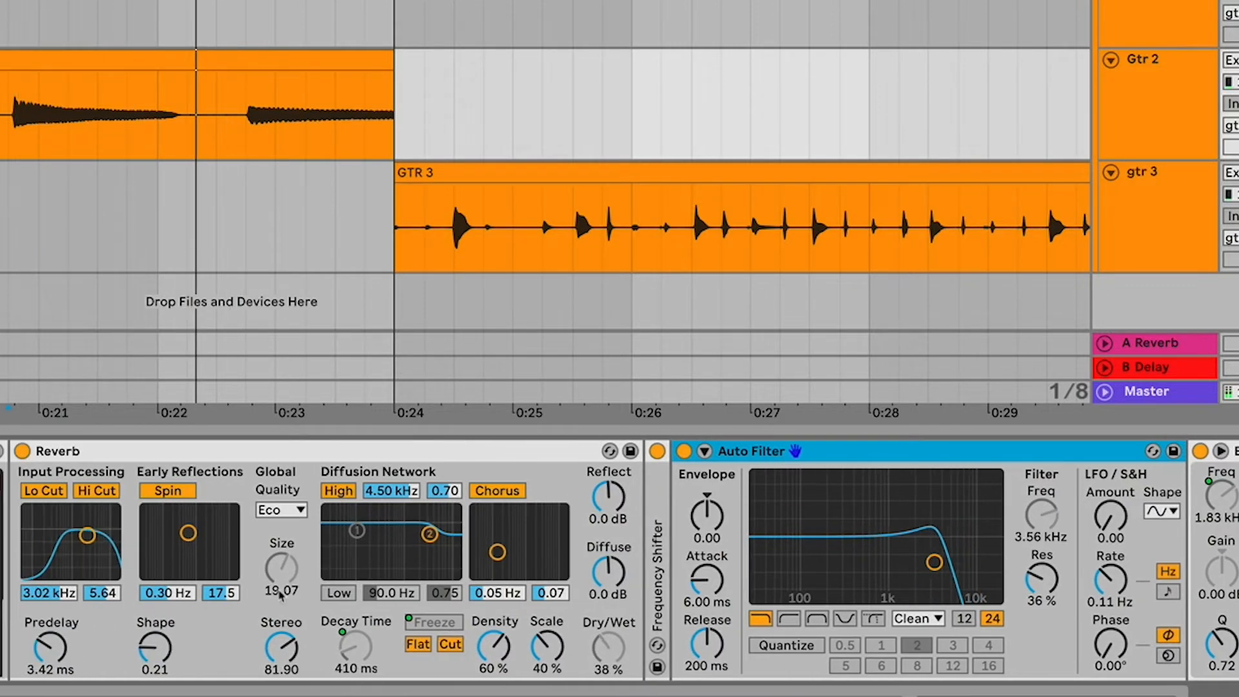
pyautogui.doubleClick(733, 555)
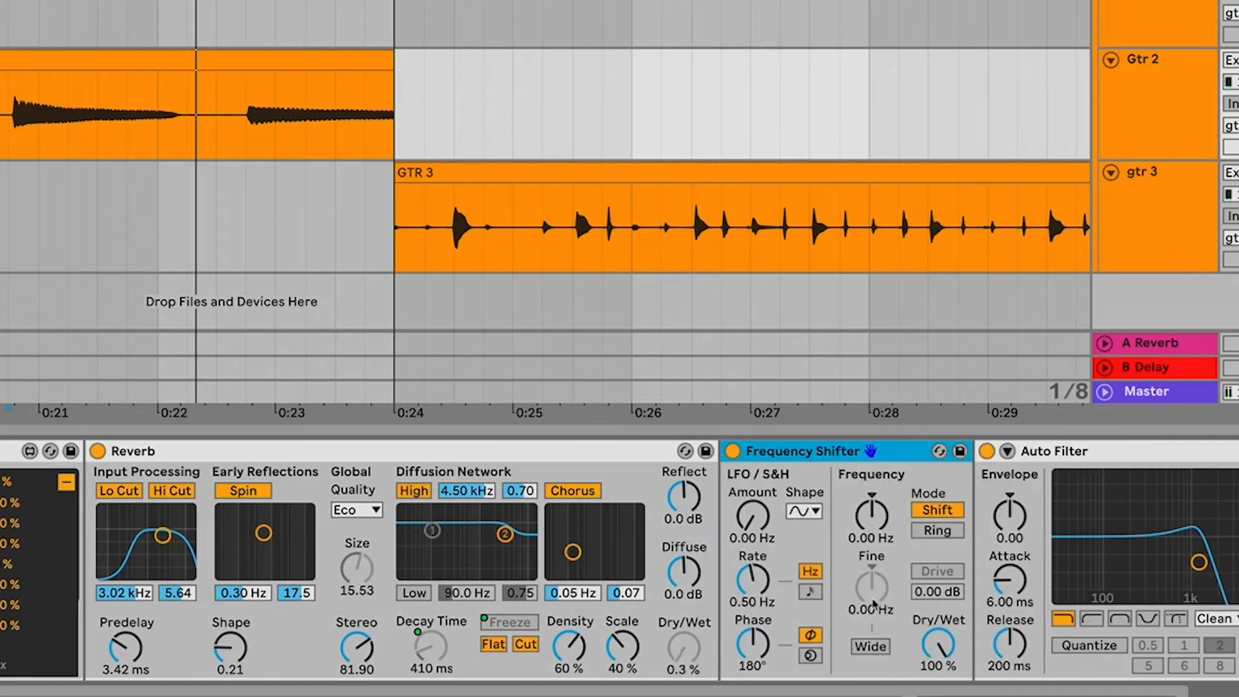
pyautogui.hscroll(2, 874, 598)
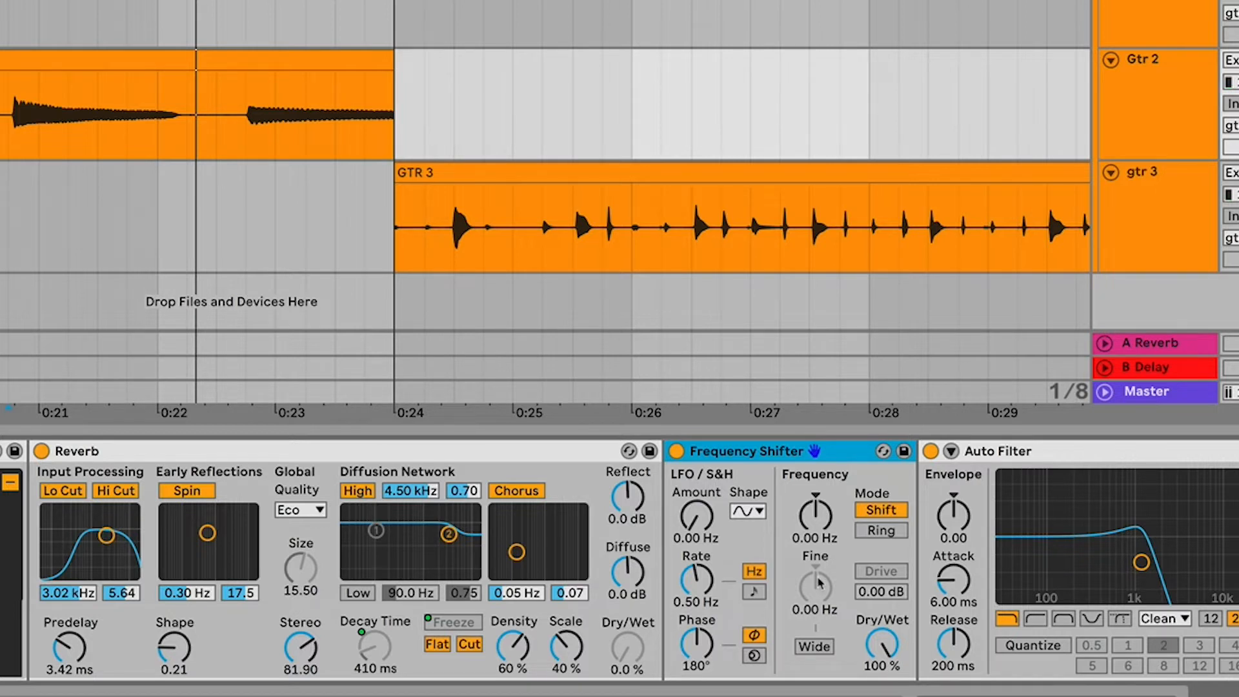
pyautogui.hscroll(5, 818, 581)
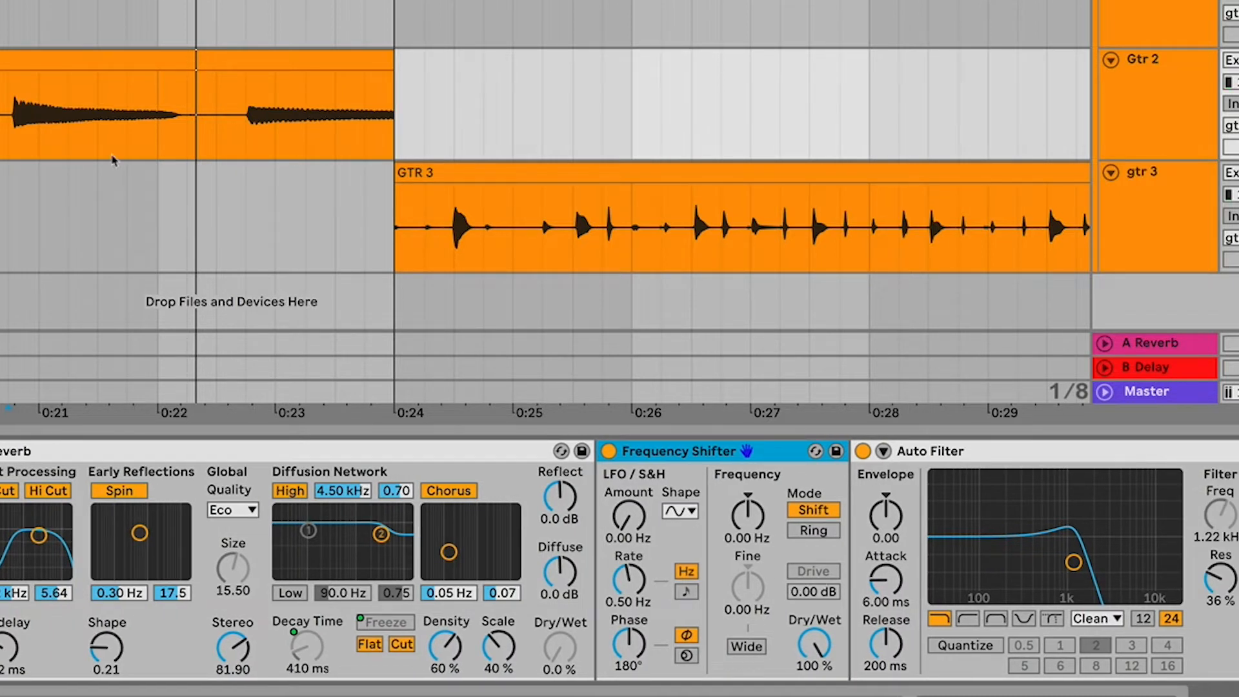
# Play the GTR 2 clip to watch the unfolded Wet chain devices respond, stop playback, and return to the Cloudy Tape Verb's macros
pyautogui.click(37, 141)
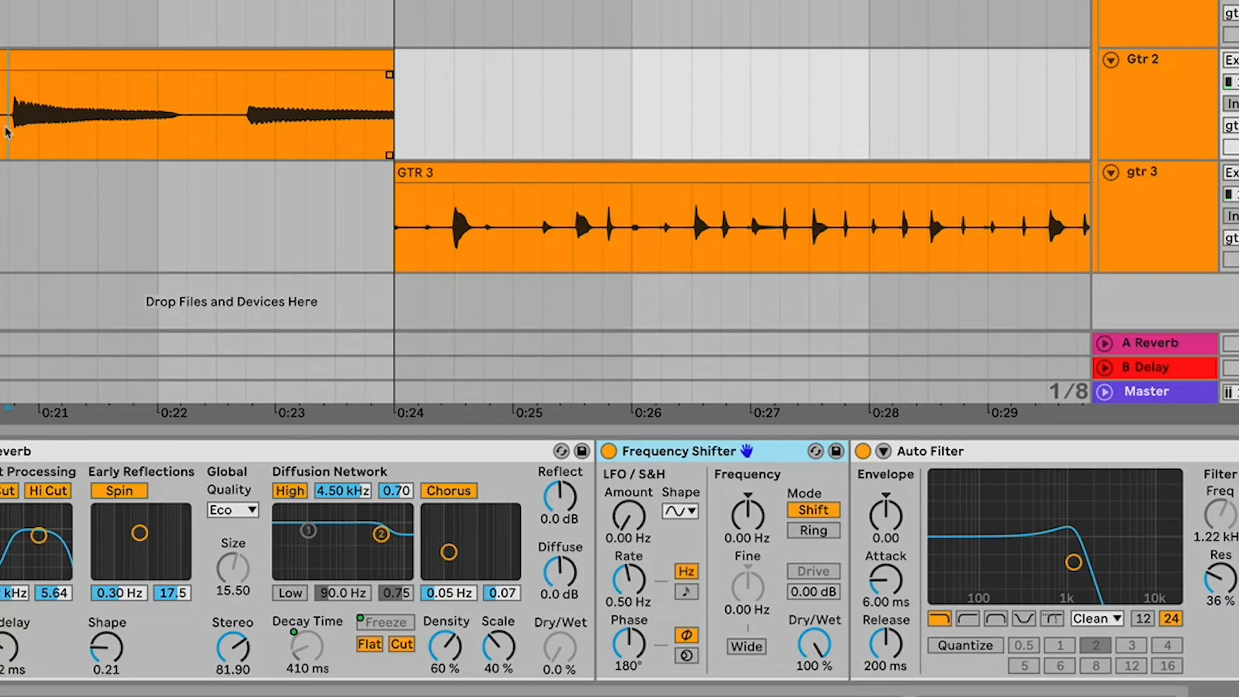
pyautogui.press('space')
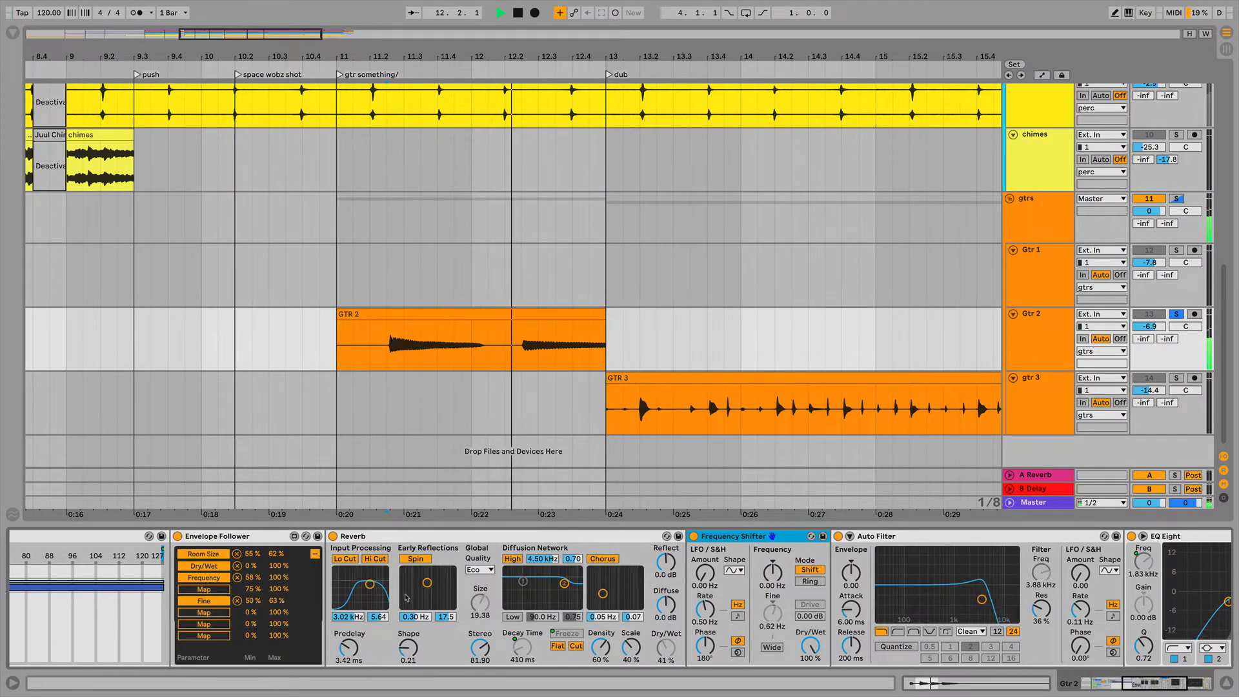
pyautogui.press('space')
pyautogui.hscroll(-1, 406, 597)
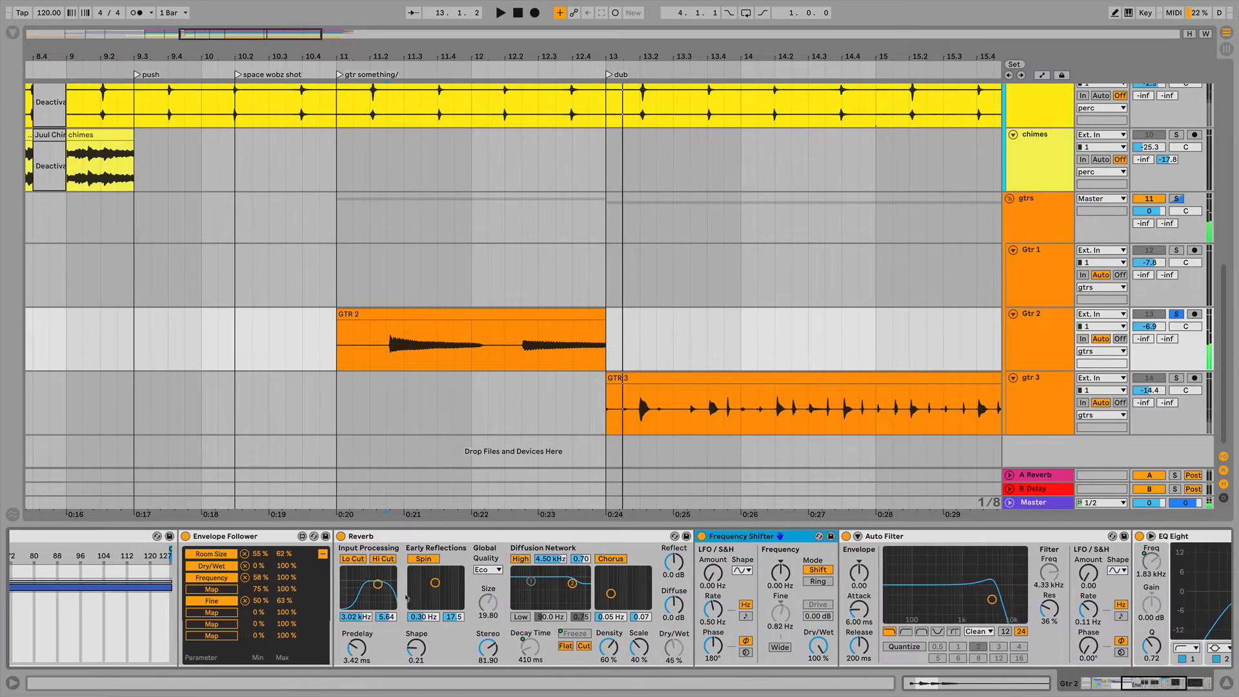
pyautogui.hscroll(-10, 406, 598)
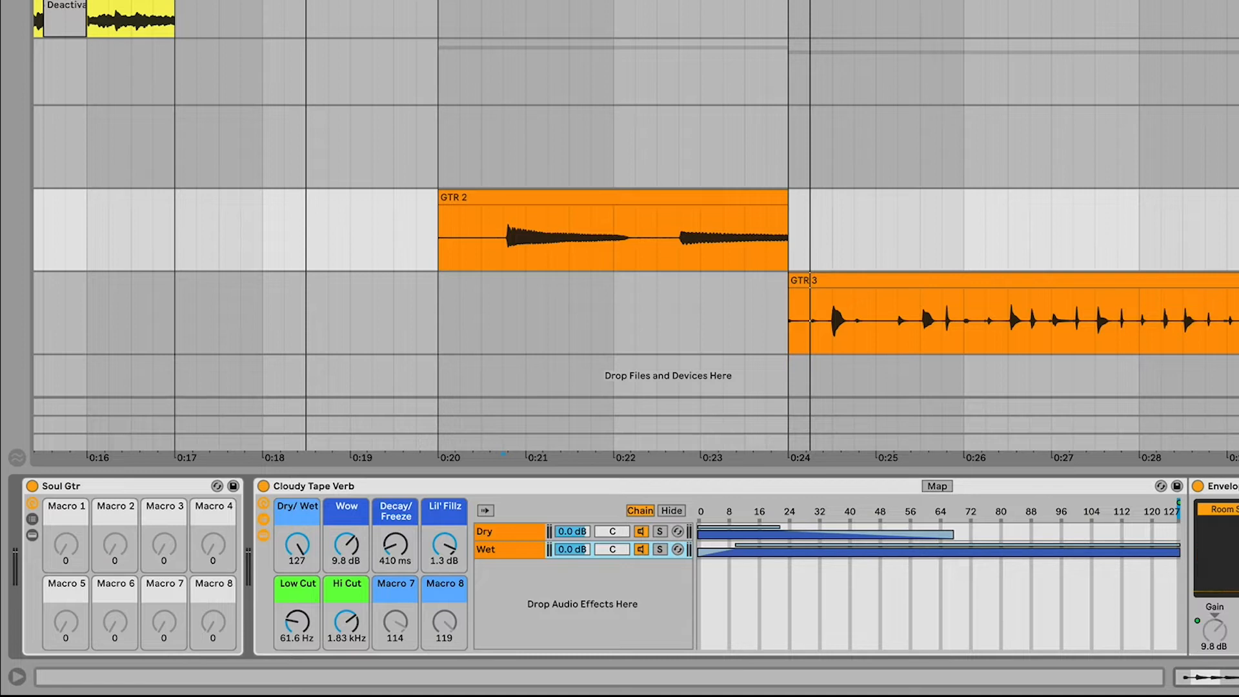
pyautogui.hscroll(5, 1214, 636)
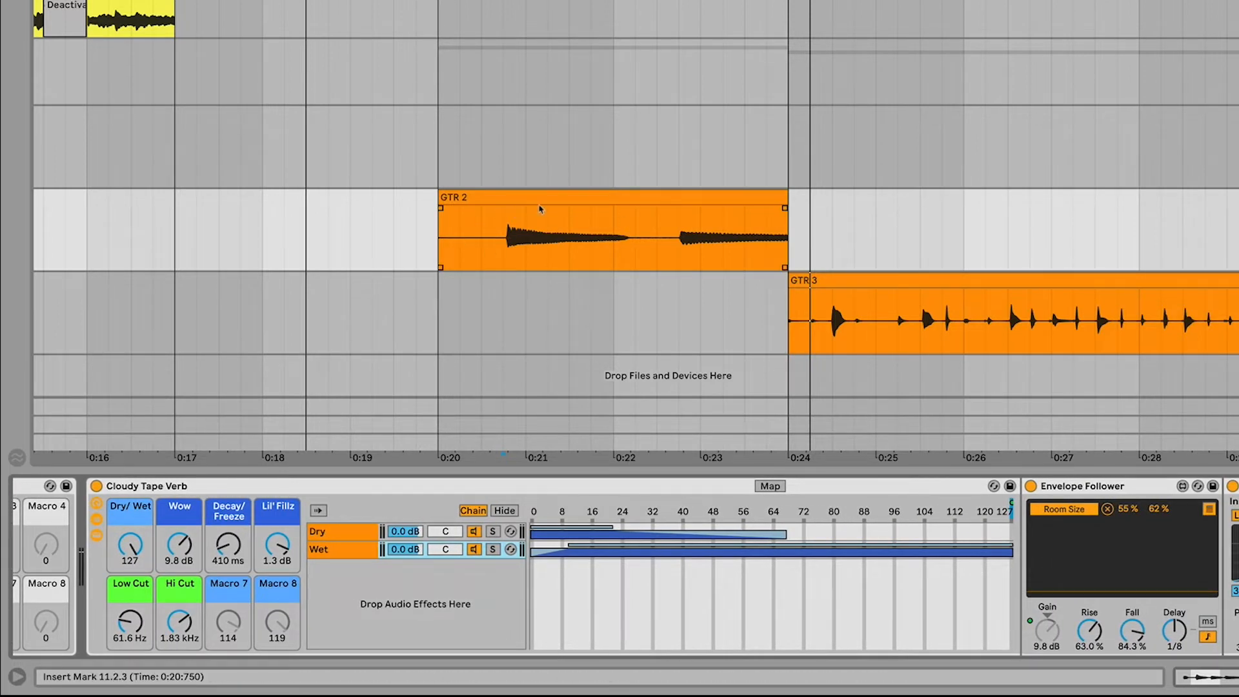
# Raise the Wow macro to 19 dB and play GTR 2 to watch the Envelope Follower drive the Reverb and Frequency Shifter
pyautogui.hscroll(2, 204, 516)
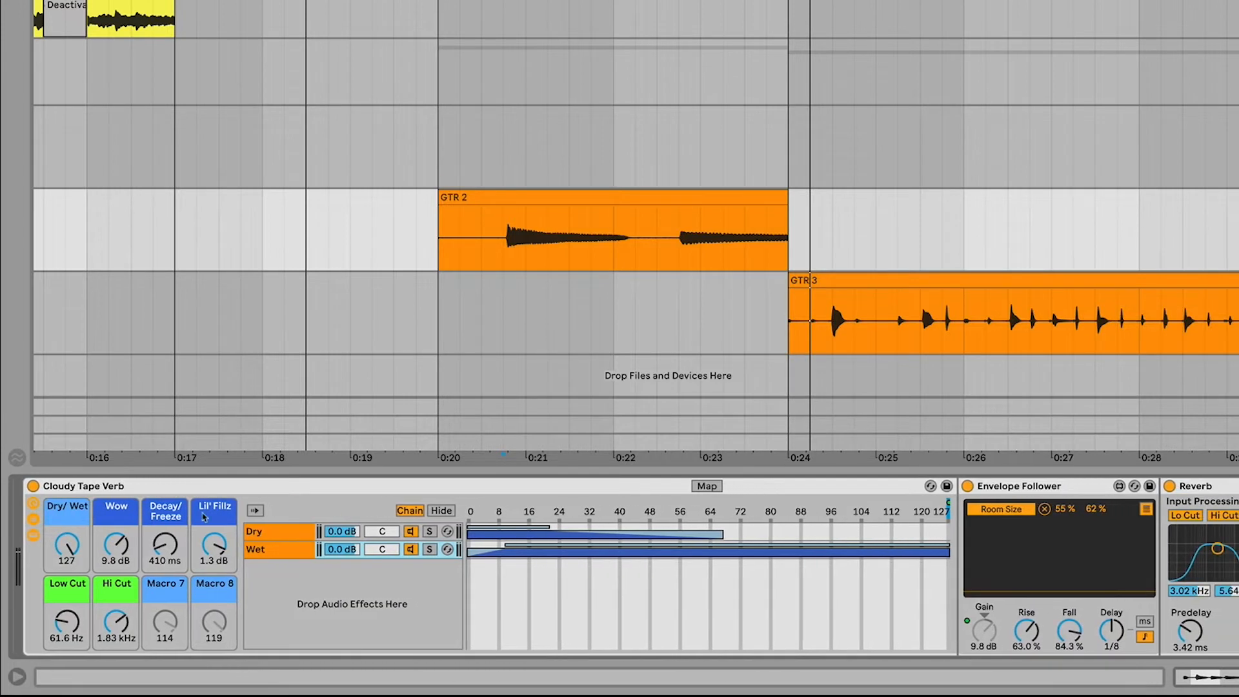
pyautogui.moveTo(117, 544); pyautogui.dragTo(116, 541)
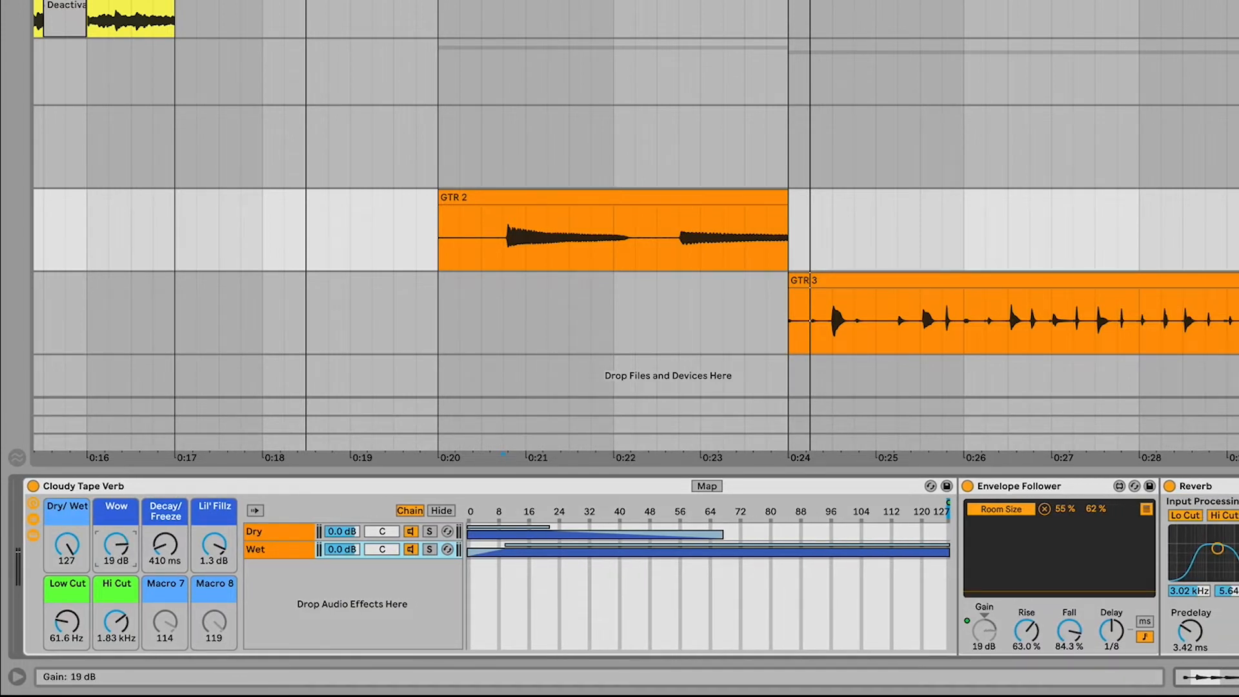
pyautogui.hscroll(10, 1039, 611)
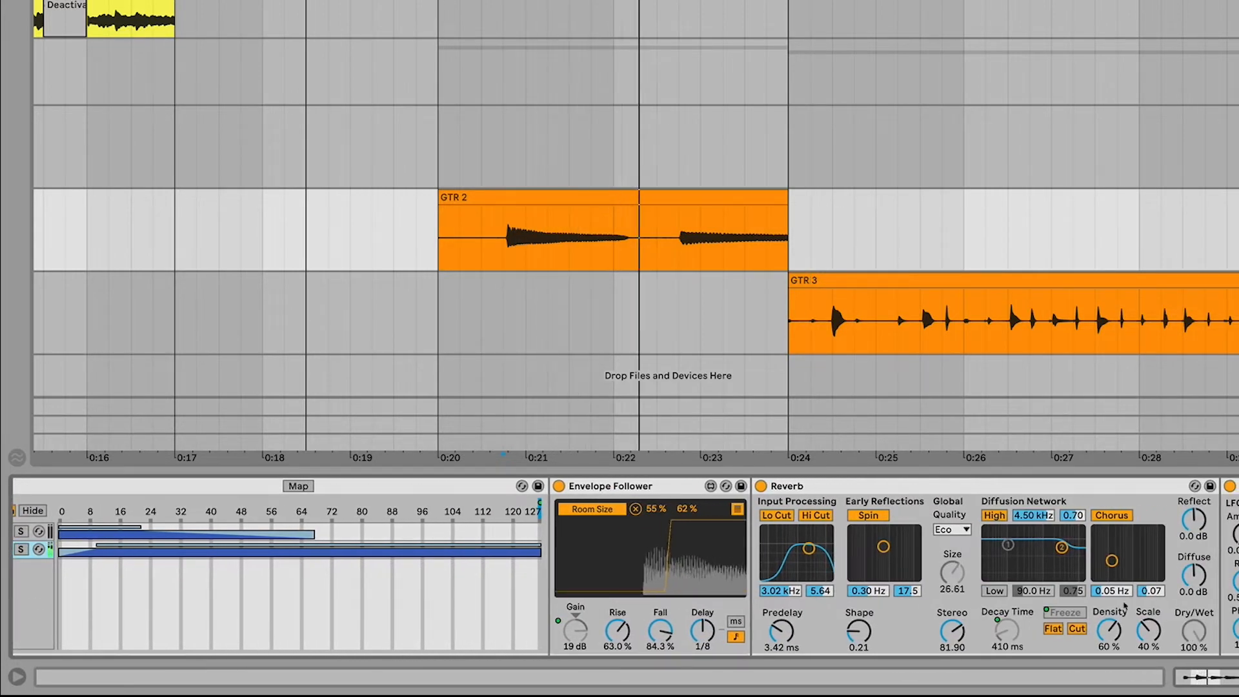
pyautogui.hscroll(7, 1128, 605)
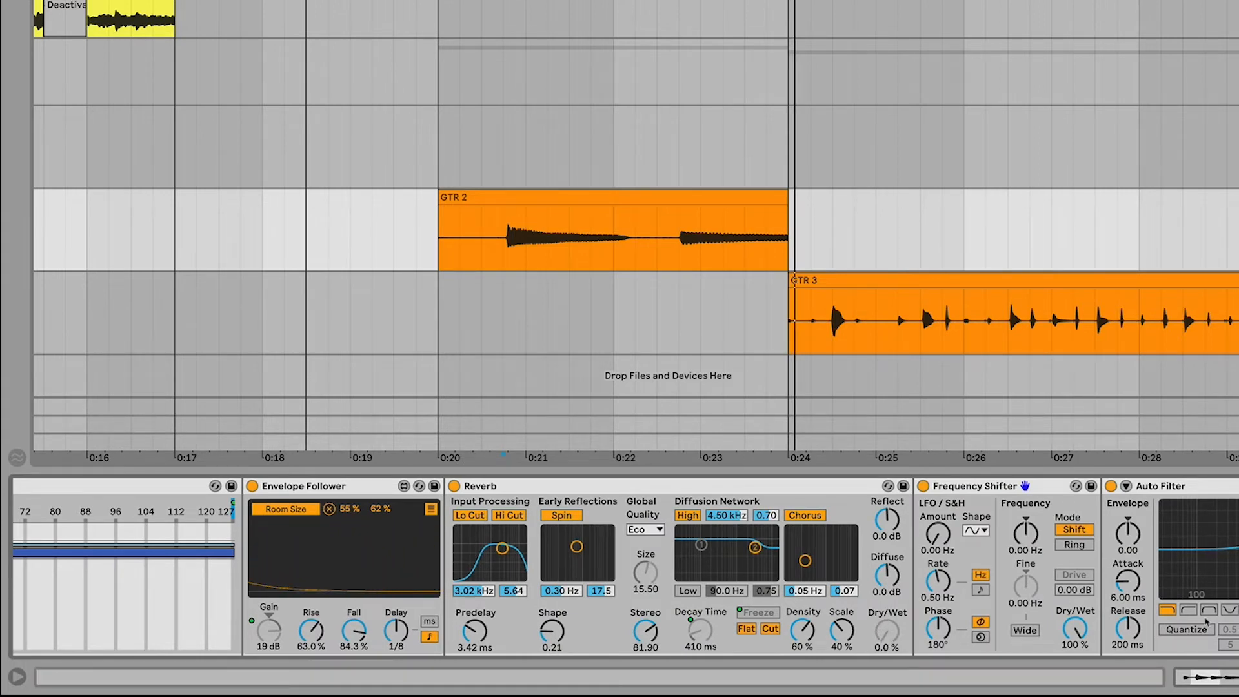
pyautogui.press('space')
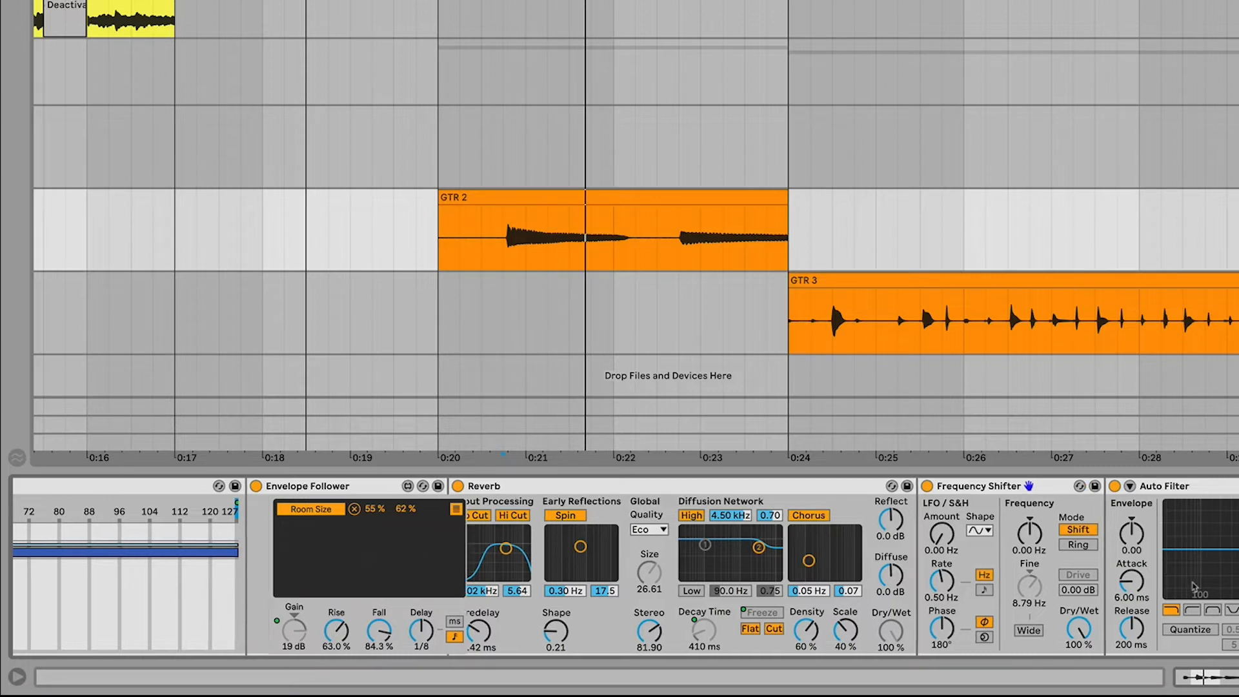
# Expand the Envelope Follower's mapping list, set the Frequency mapping maximum to 79%, and replay the GTR 2 clip
pyautogui.hscroll(-5, 659, 500)
pyautogui.click(647, 509)
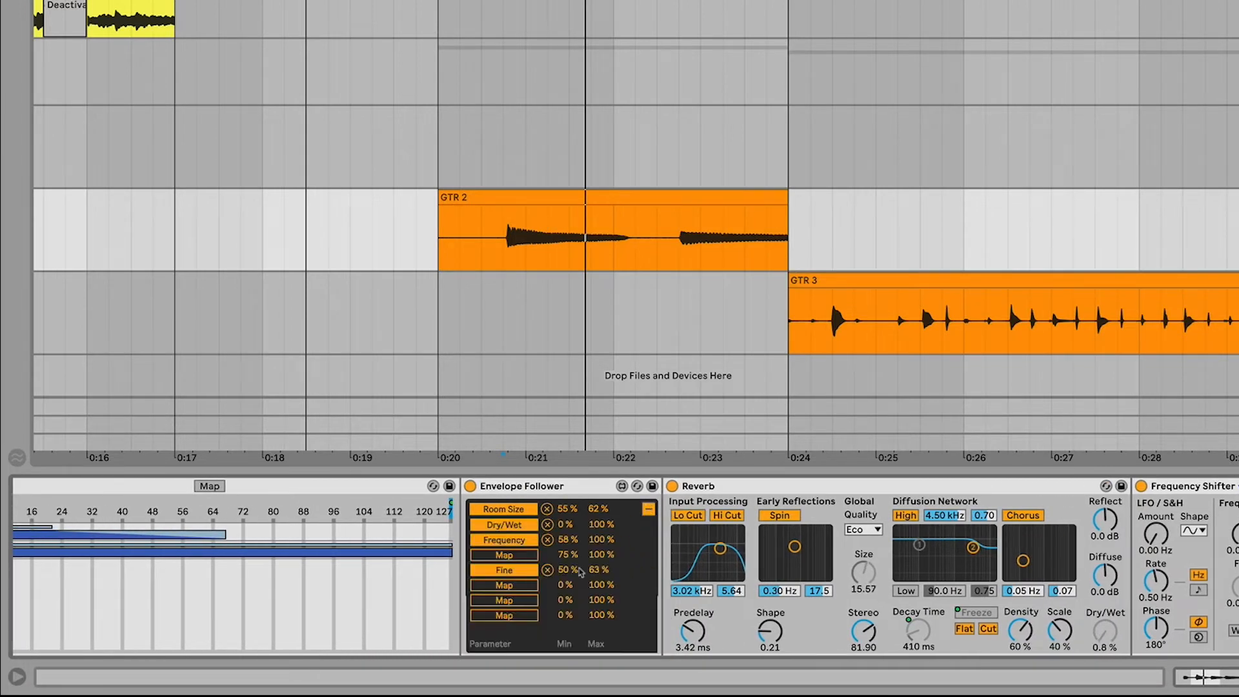
pyautogui.hscroll(-1, 529, 560)
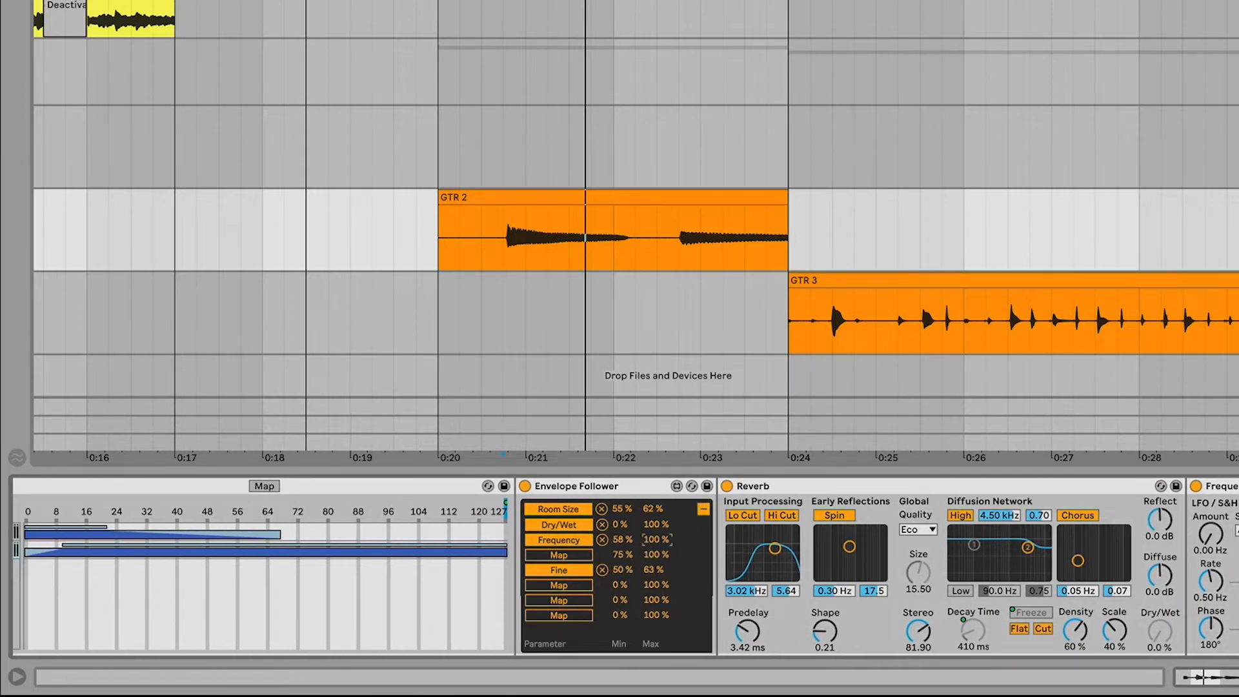
pyautogui.hscroll(5, 824, 603)
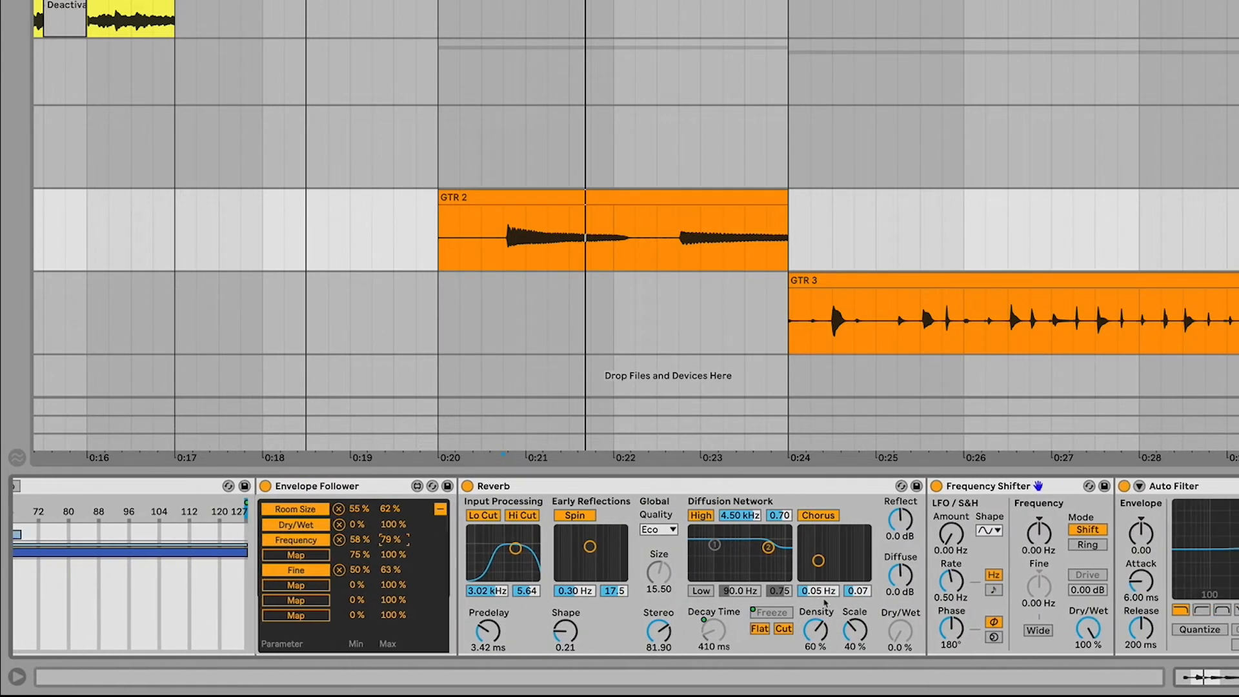
pyautogui.hscroll(-10, 581, 580)
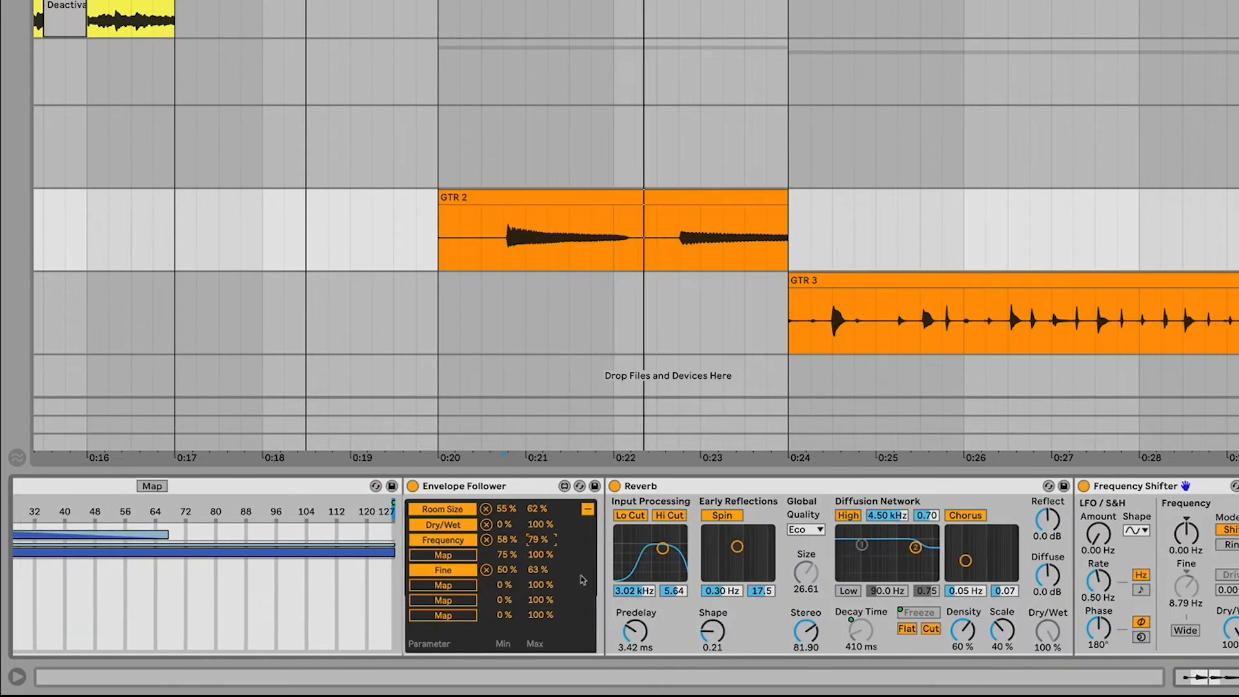
# Set Wow to 6.2 dB and Decay/Freeze to 200 ms, with the Envelope Follower's Dry/Wet mapping minimum at 32% and Frequency maximum at 100%
pyautogui.hscroll(-3, 580, 579)
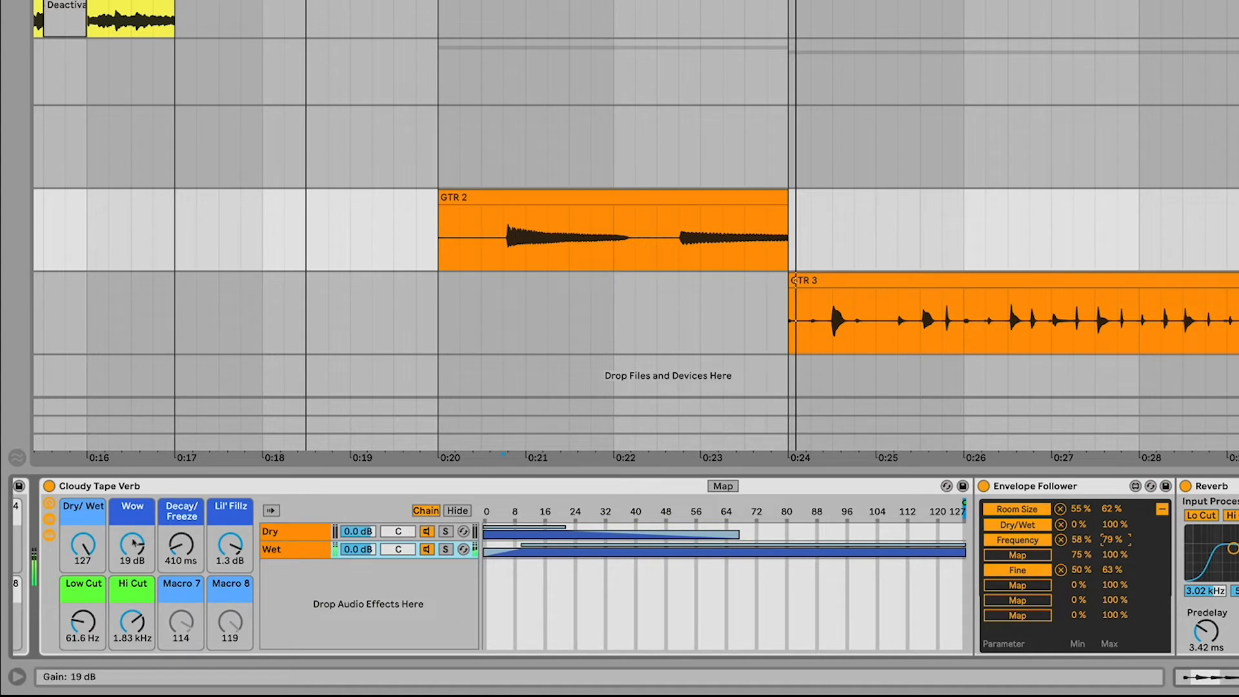
pyautogui.moveTo(133, 545); pyautogui.dragTo(132, 564)
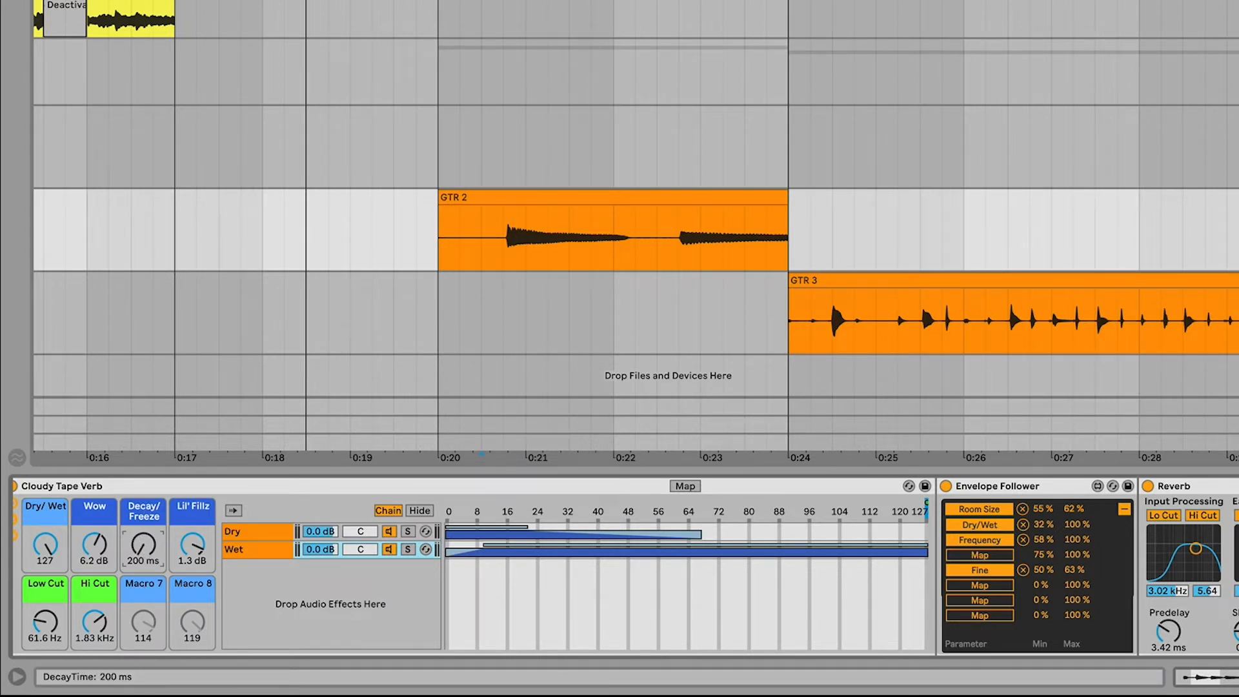
pyautogui.moveTo(144, 544); pyautogui.dragTo(143, 509)
pyautogui.moveTo(143, 544); pyautogui.dragTo(143, 578)
# Play from near the start of GTR 2, raise Decay/Freeze to 60.0 s to freeze the tail, and return it to 200 ms
pyautogui.click(607, 249)
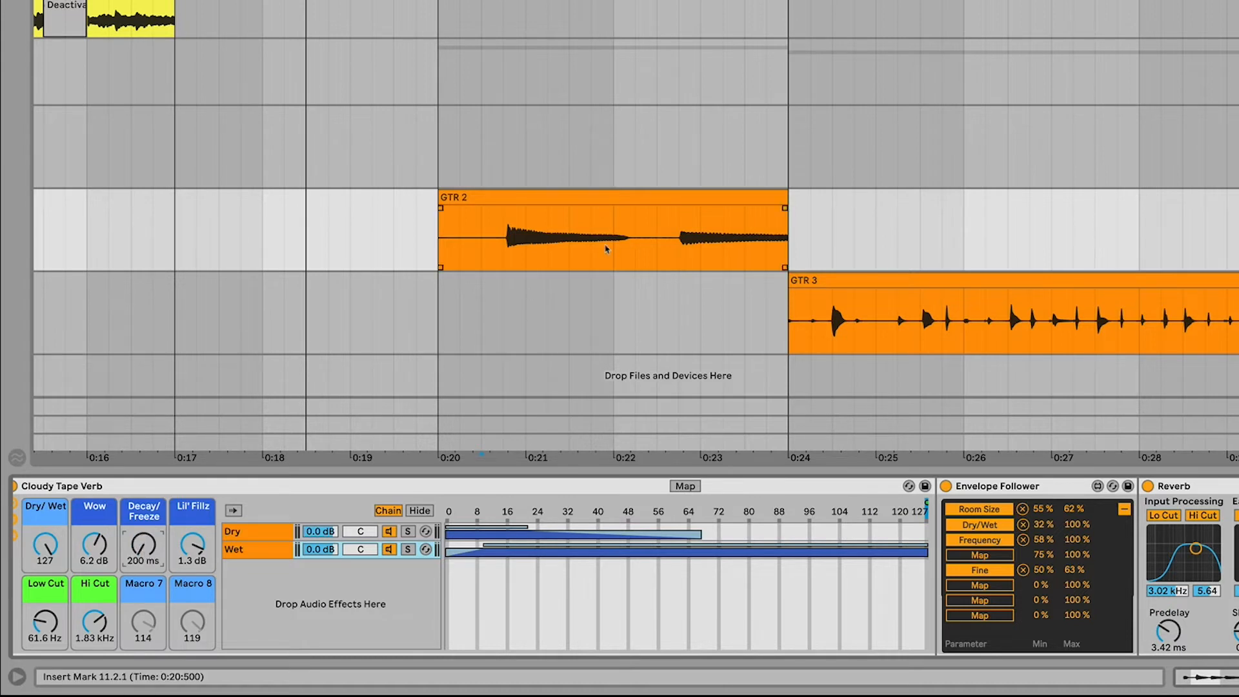
pyautogui.click(468, 249)
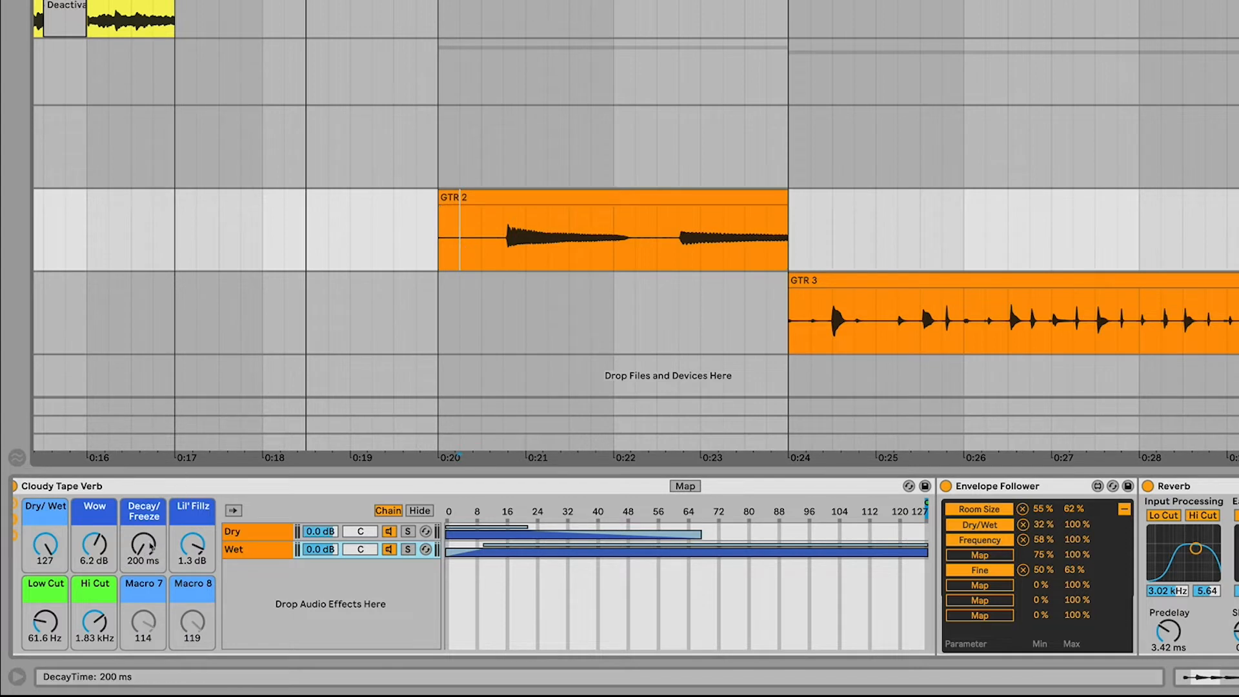
pyautogui.press('space')
pyautogui.moveTo(141, 552); pyautogui.dragTo(142, 503)
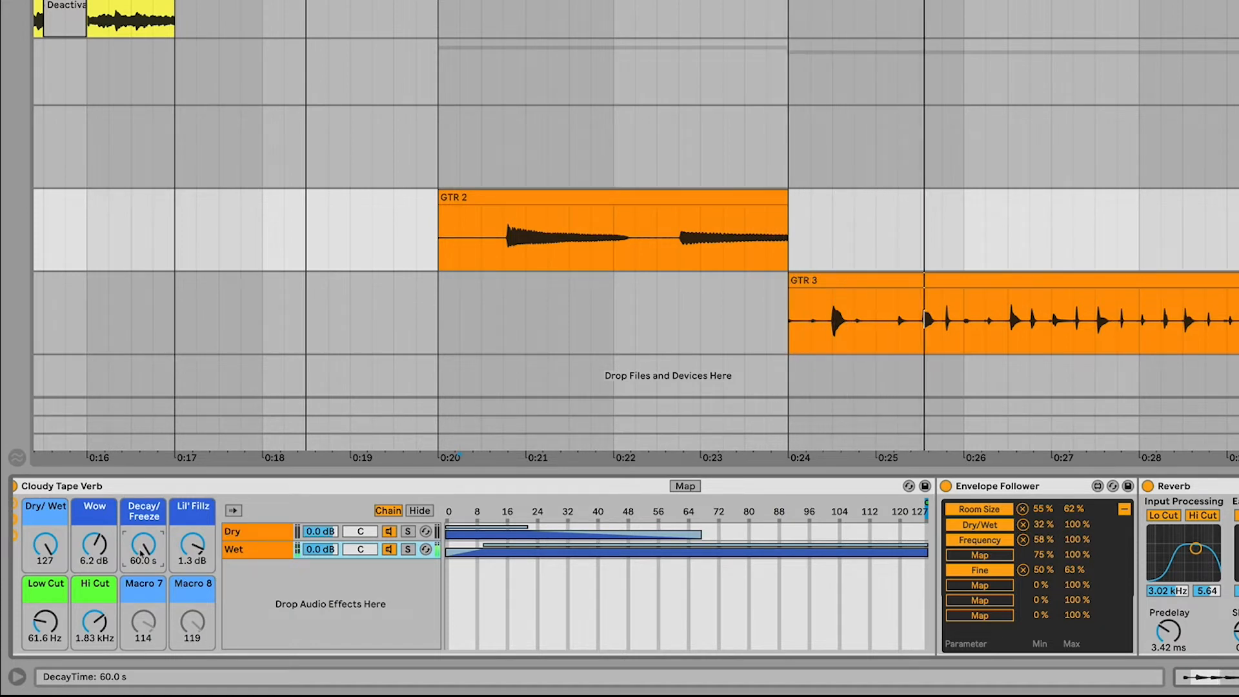
pyautogui.moveTo(143, 545); pyautogui.dragTo(142, 598)
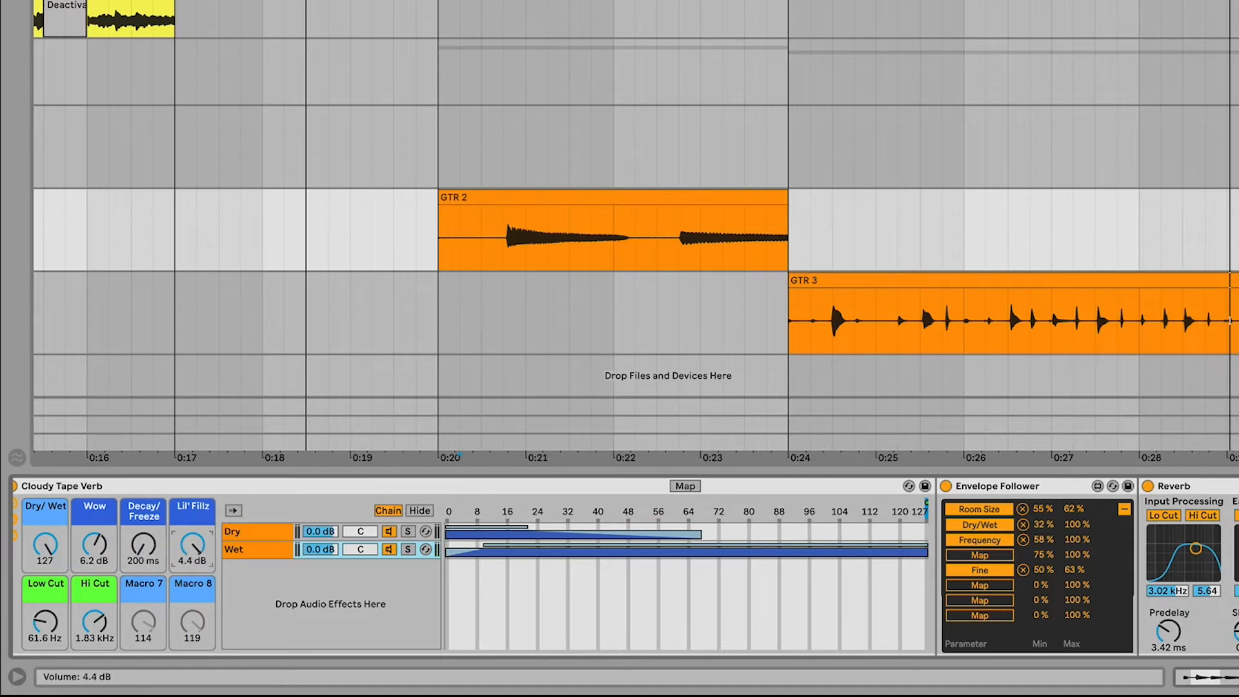
# Set the Lil' Fillz macro to 5.7 dB and unfold the Microfillz device at the end of the Wet chain
pyautogui.moveTo(192, 545); pyautogui.dragTo(192, 536)
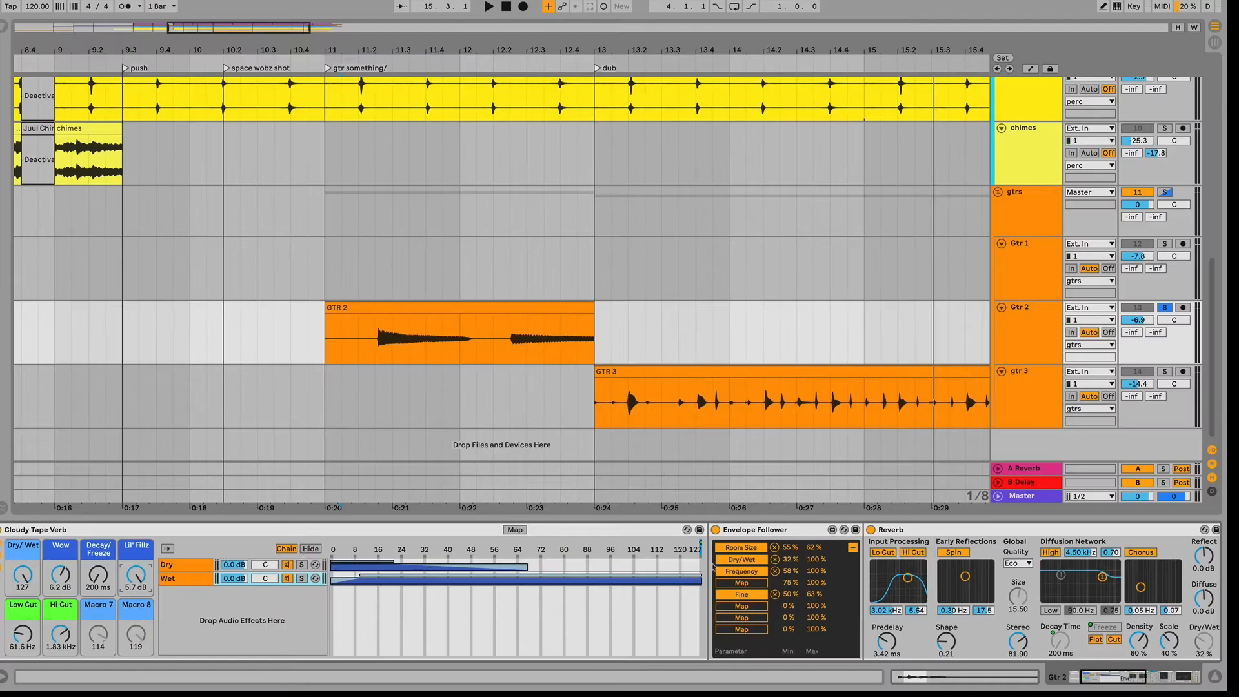
pyautogui.hscroll(10, 714, 568)
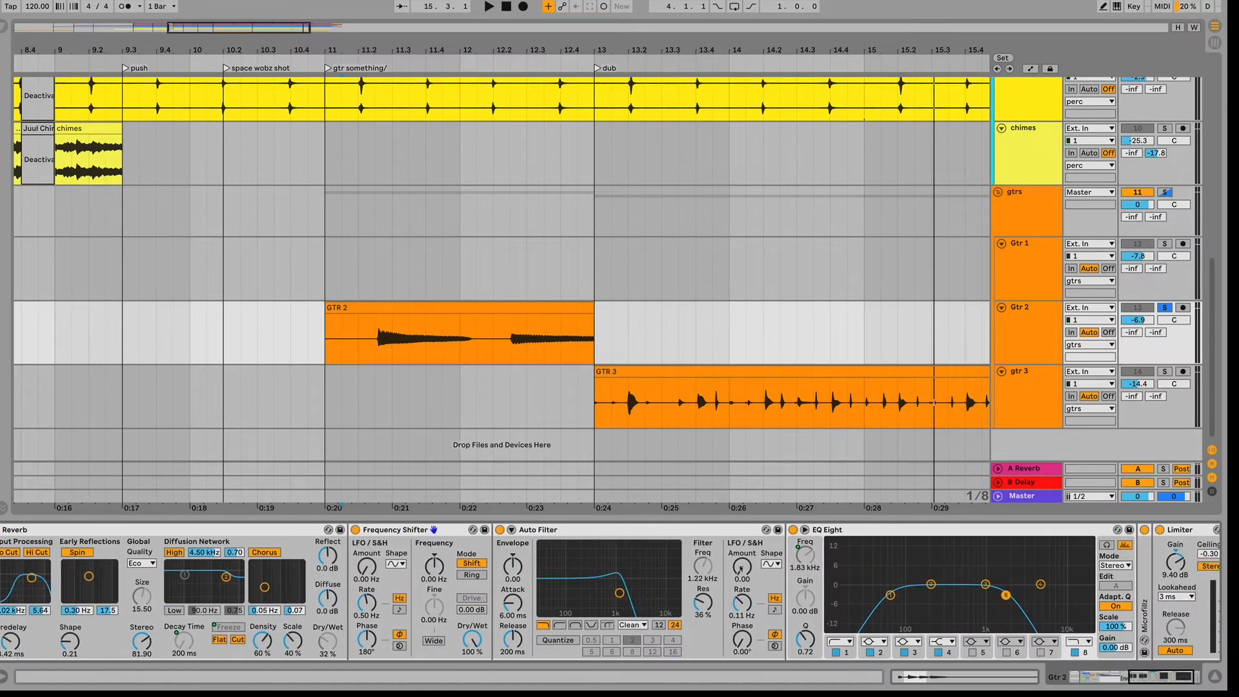
pyautogui.doubleClick(1032, 561)
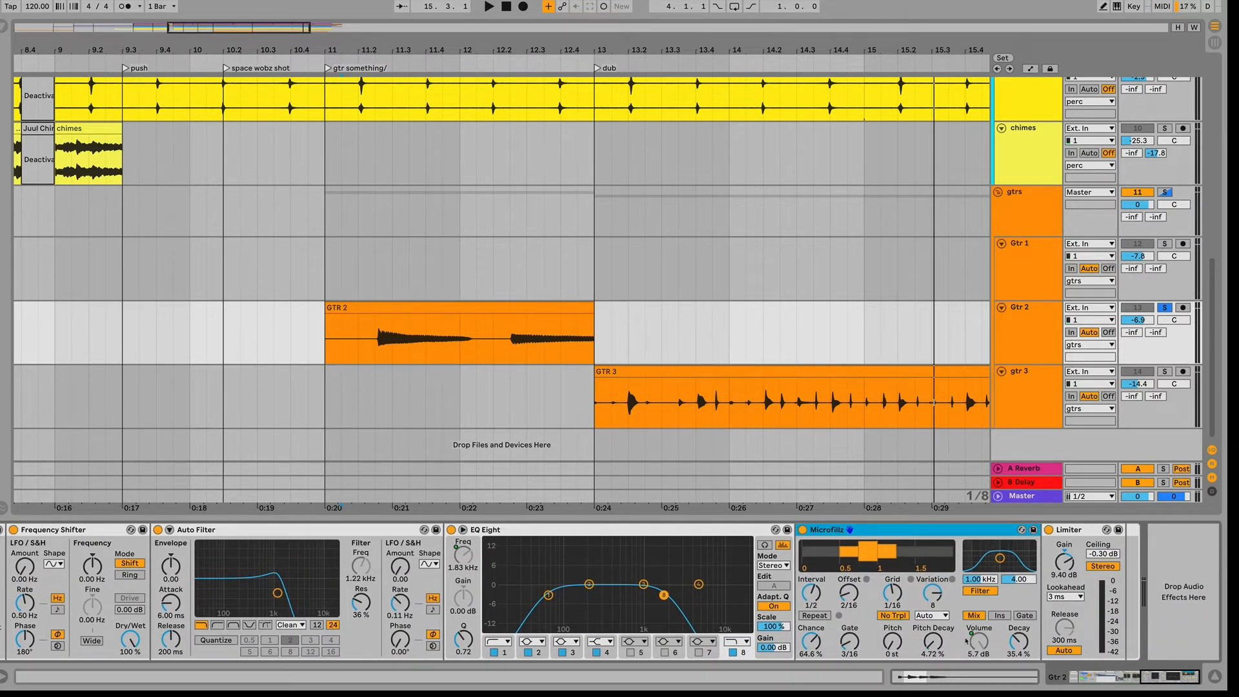
# Play GTR 2 while sweeping Lil' Fillz, leave it at 1.0 dB, and set Low Cut to 78.5 Hz
pyautogui.hscroll(-15, 966, 641)
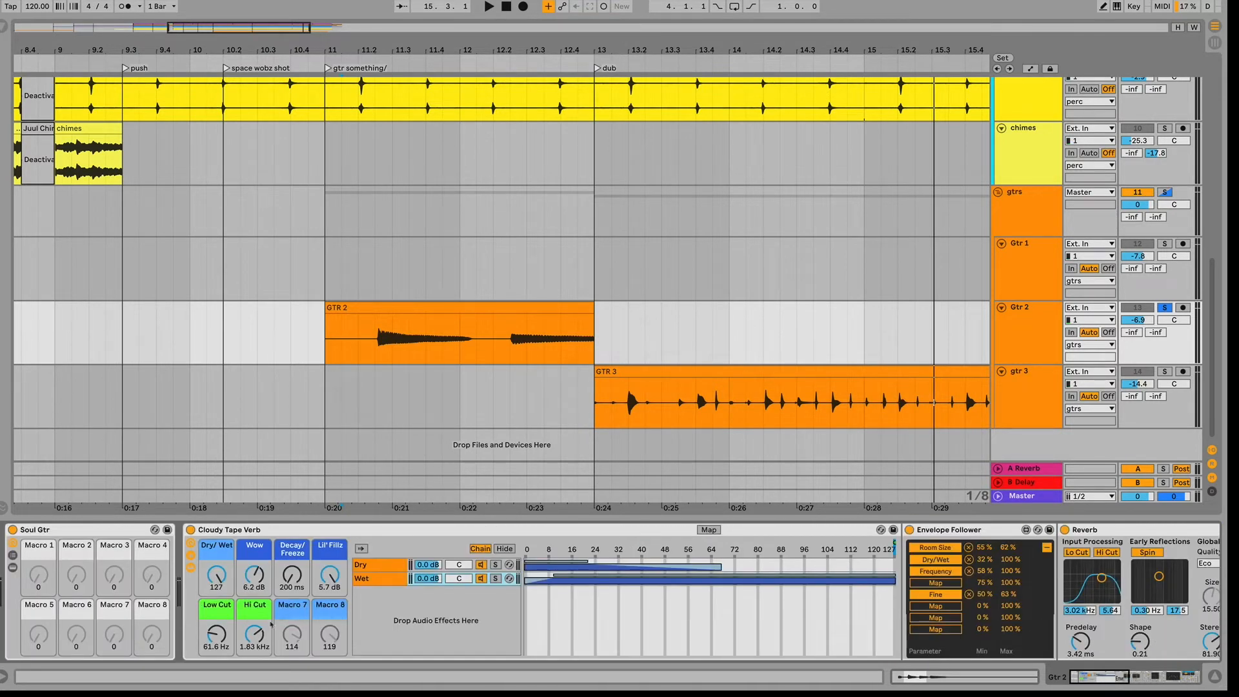
pyautogui.press('space')
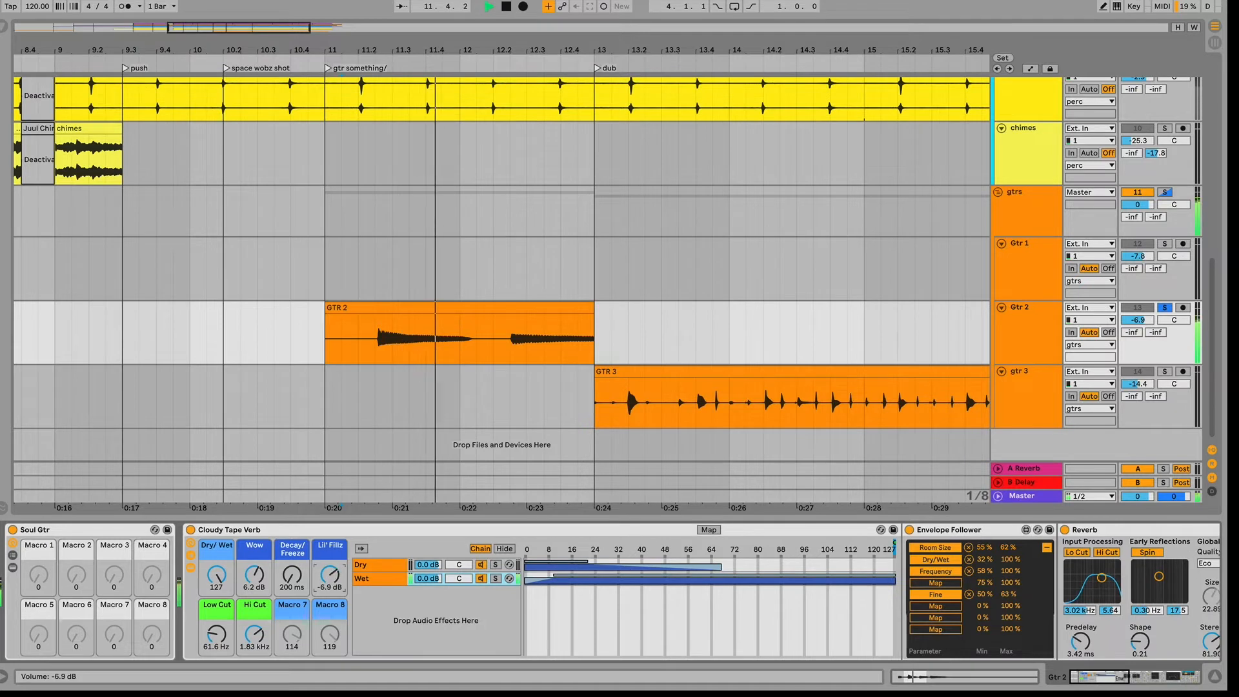
pyautogui.moveTo(326, 579); pyautogui.dragTo(326, 568)
pyautogui.press('space')
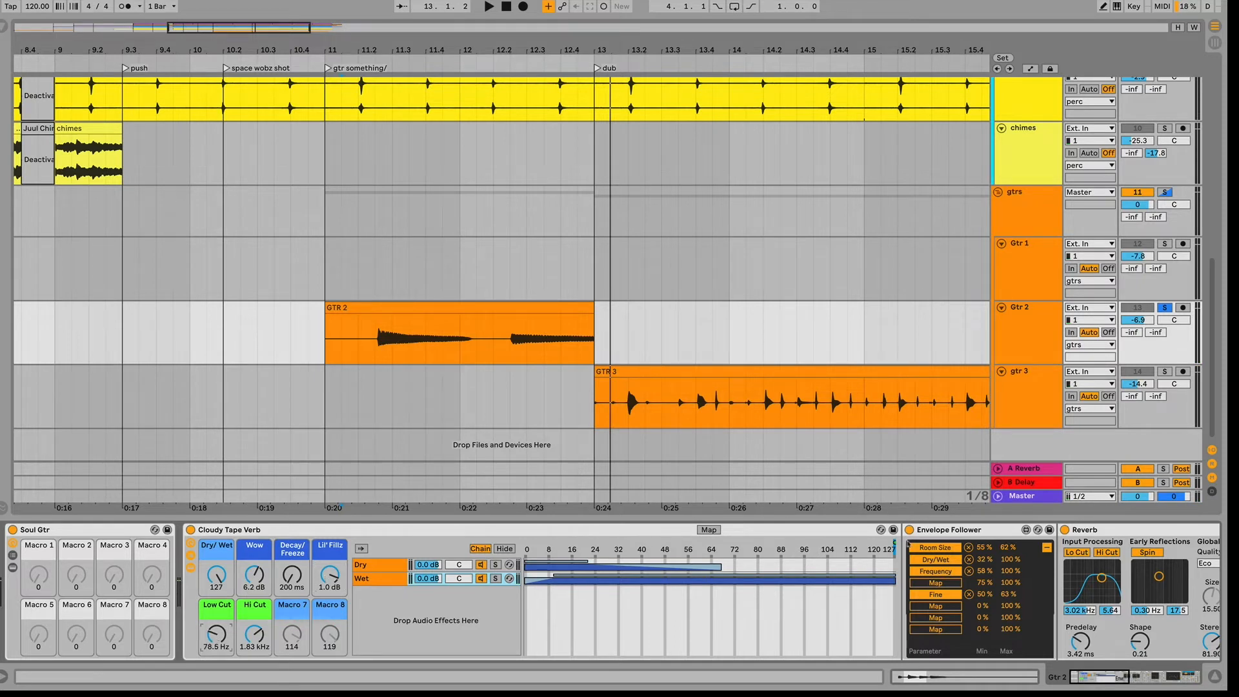
# Fold the Envelope Follower, Reverb, Frequency Shifter and Auto Filter so EQ Eight sits beside the Cloudy Tape Verb macros
pyautogui.doubleClick(967, 531)
pyautogui.hscroll(3, 974, 533)
pyautogui.click(978, 532)
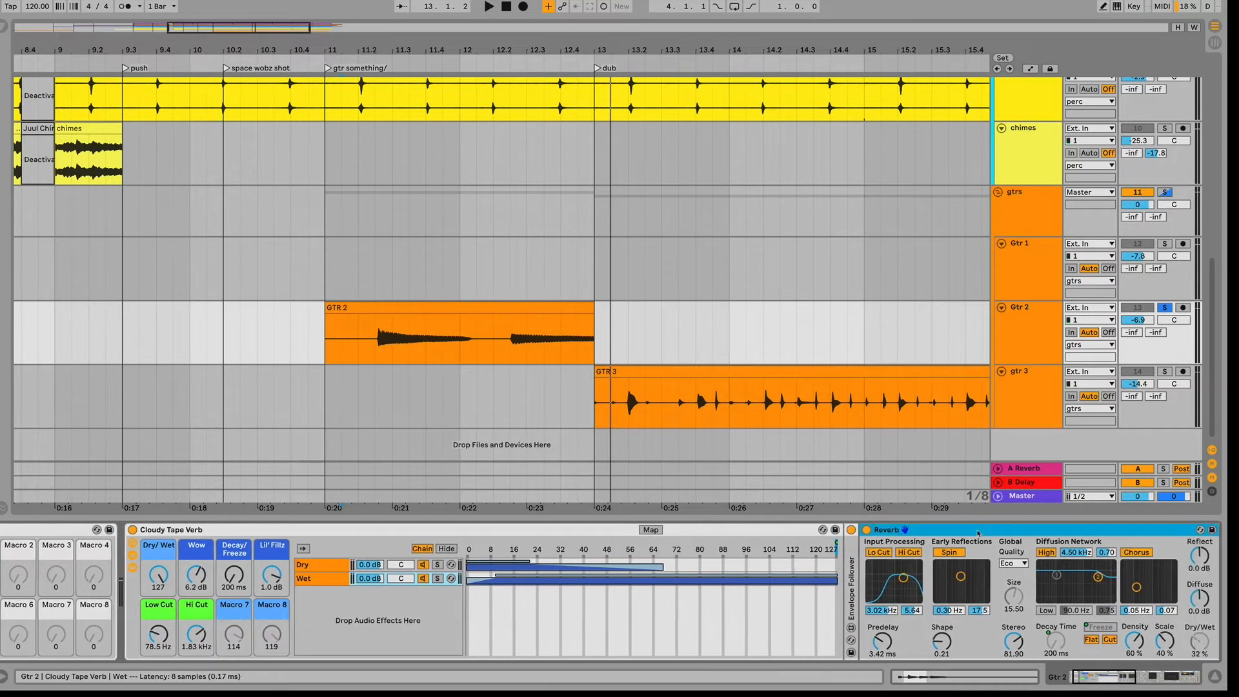
pyautogui.doubleClick(977, 533)
pyautogui.hscroll(5, 974, 533)
pyautogui.doubleClick(838, 532)
pyautogui.click(842, 531)
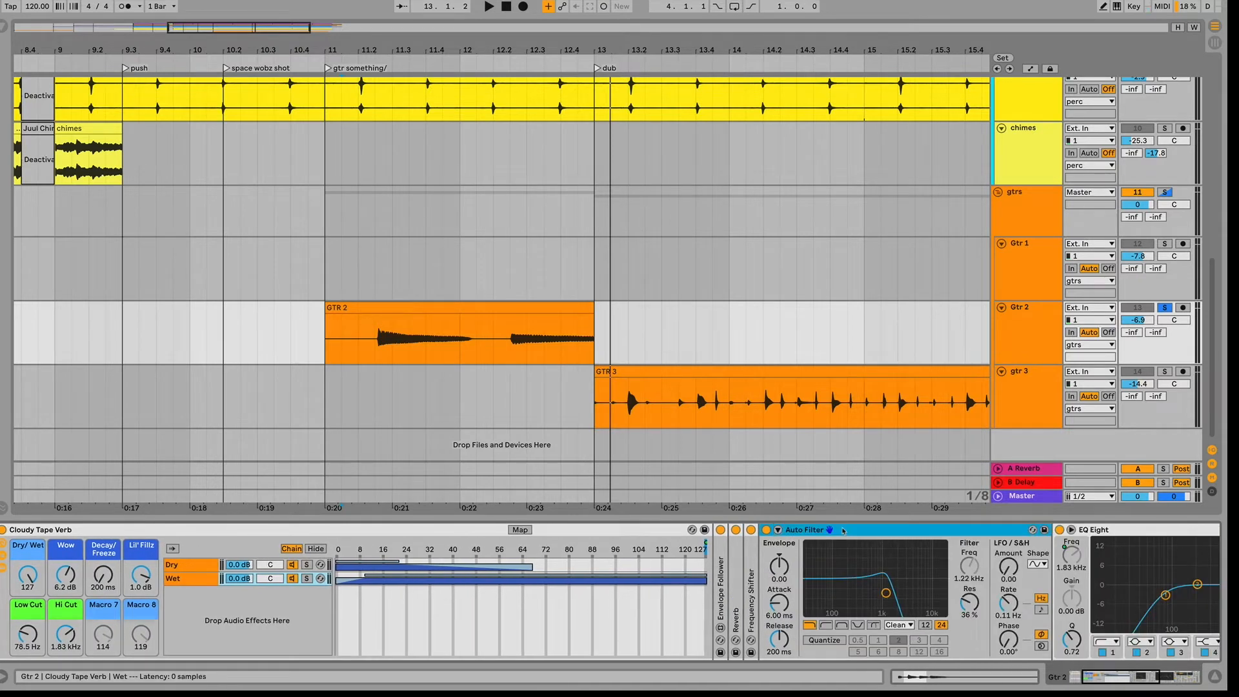
pyautogui.doubleClick(843, 531)
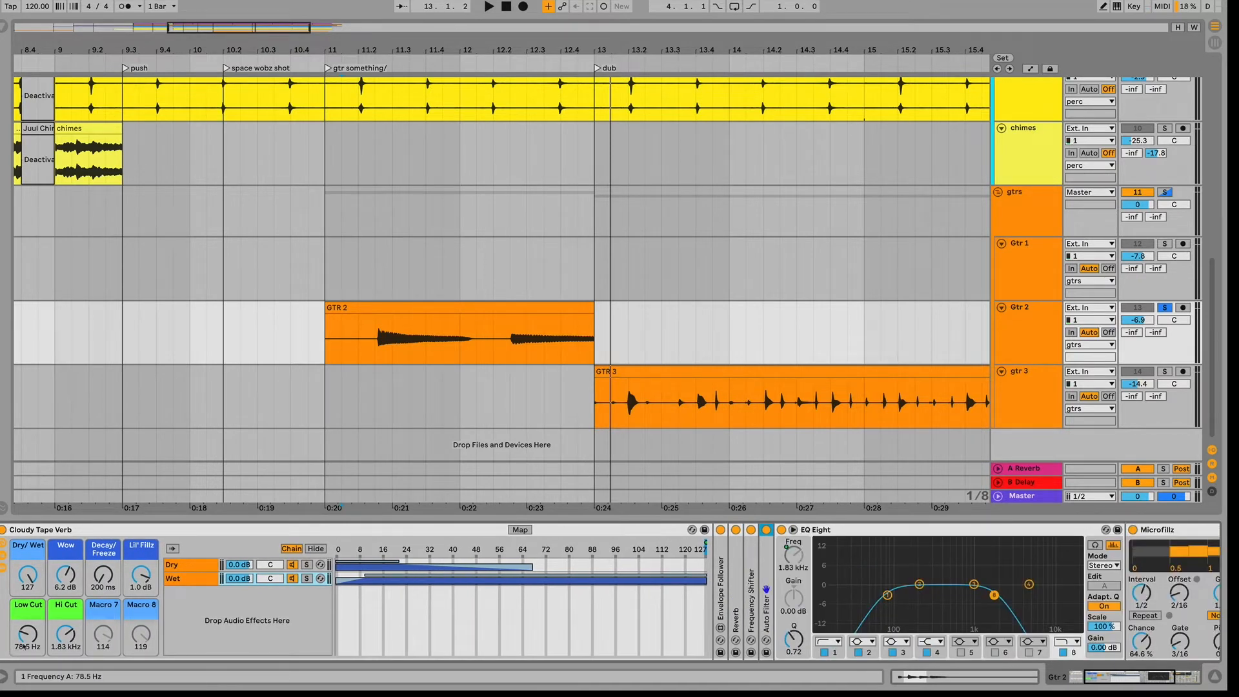
# Set Low Cut to 357 Hz and Hi Cut to 2.98 kHz while playing GTR 2, and stop playback
pyautogui.moveTo(24, 645); pyautogui.dragTo(28, 590)
pyautogui.click(77, 640)
pyautogui.press('space')
pyautogui.moveTo(44, 635); pyautogui.dragTo(44, 641)
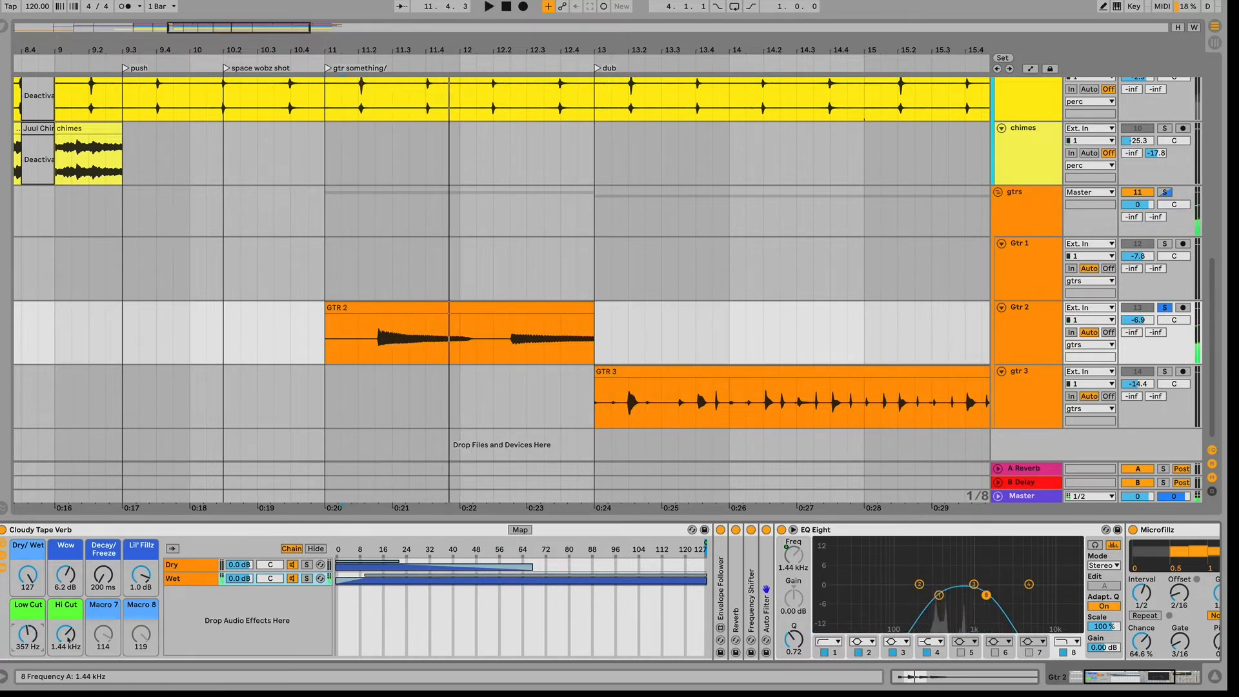
pyautogui.moveTo(66, 634)
pyautogui.mouseDown()
pyautogui.moveTo(66, 645)
pyautogui.moveTo(66, 624)
pyautogui.mouseUp()
pyautogui.press('space')
# Examine the EQ Eight, Microfillz and Limiter devices that finish the Wet chain
pyautogui.hscroll(-3, 628, 598)
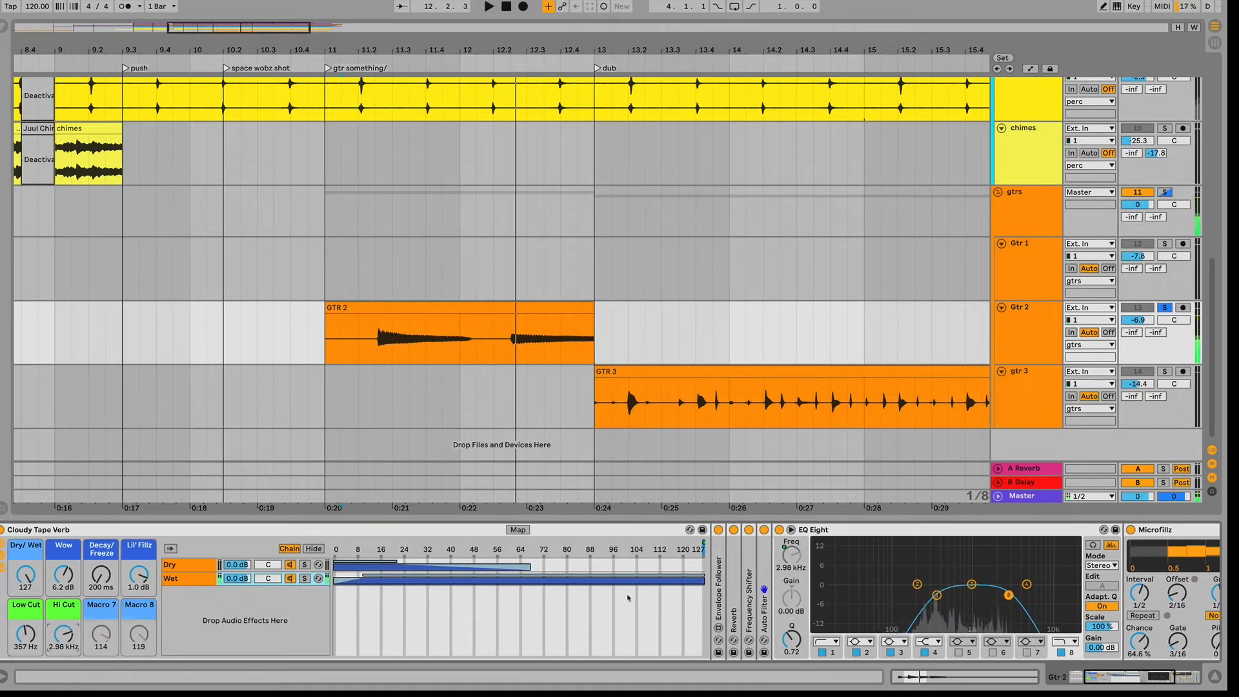
pyautogui.hscroll(-2, 628, 597)
pyautogui.hscroll(4, 628, 598)
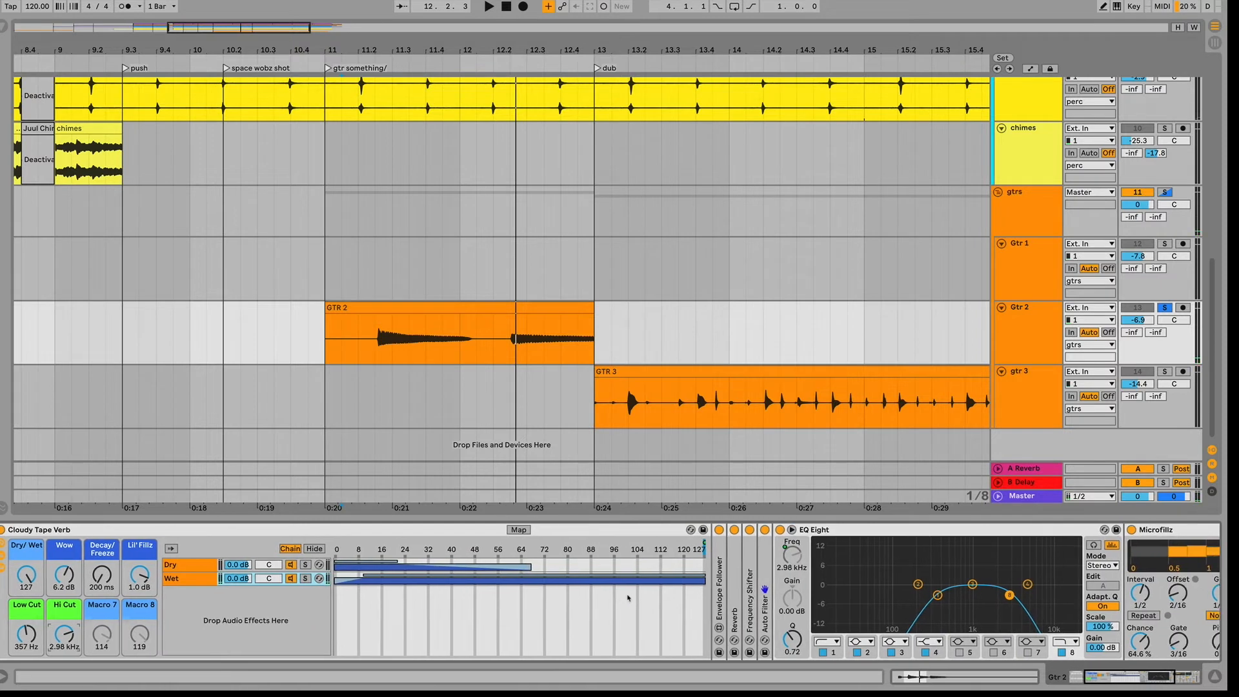
pyautogui.hscroll(5, 627, 597)
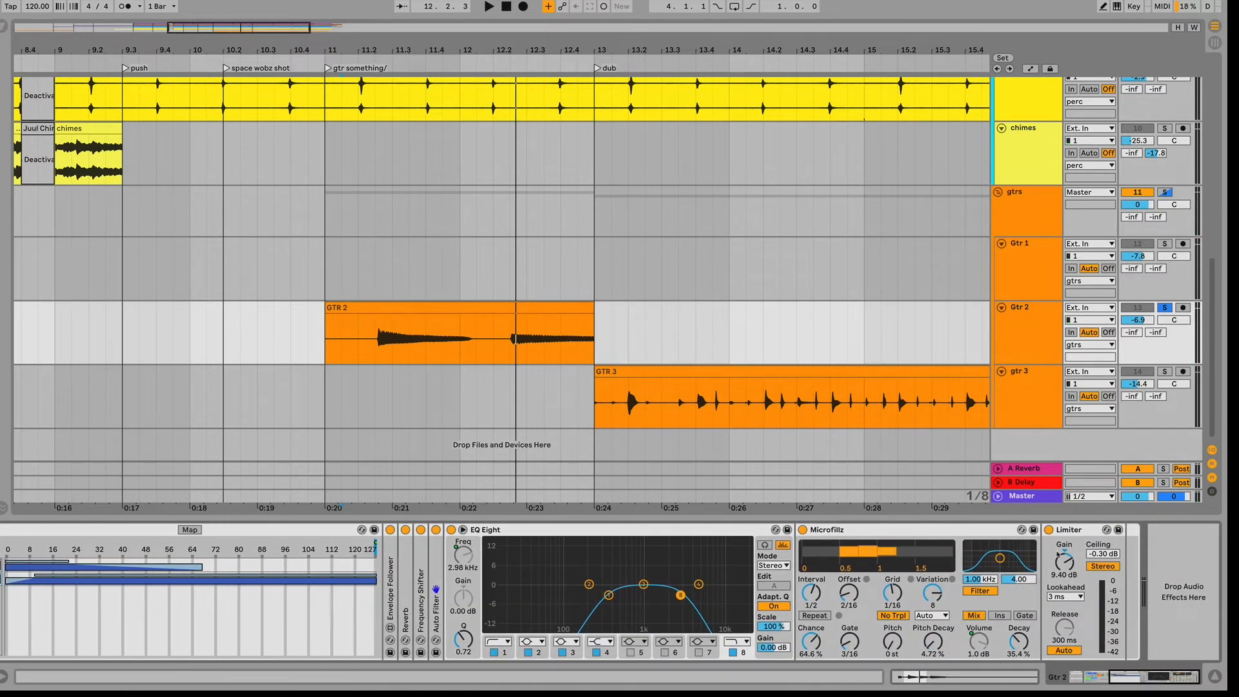
pyautogui.click(1087, 529)
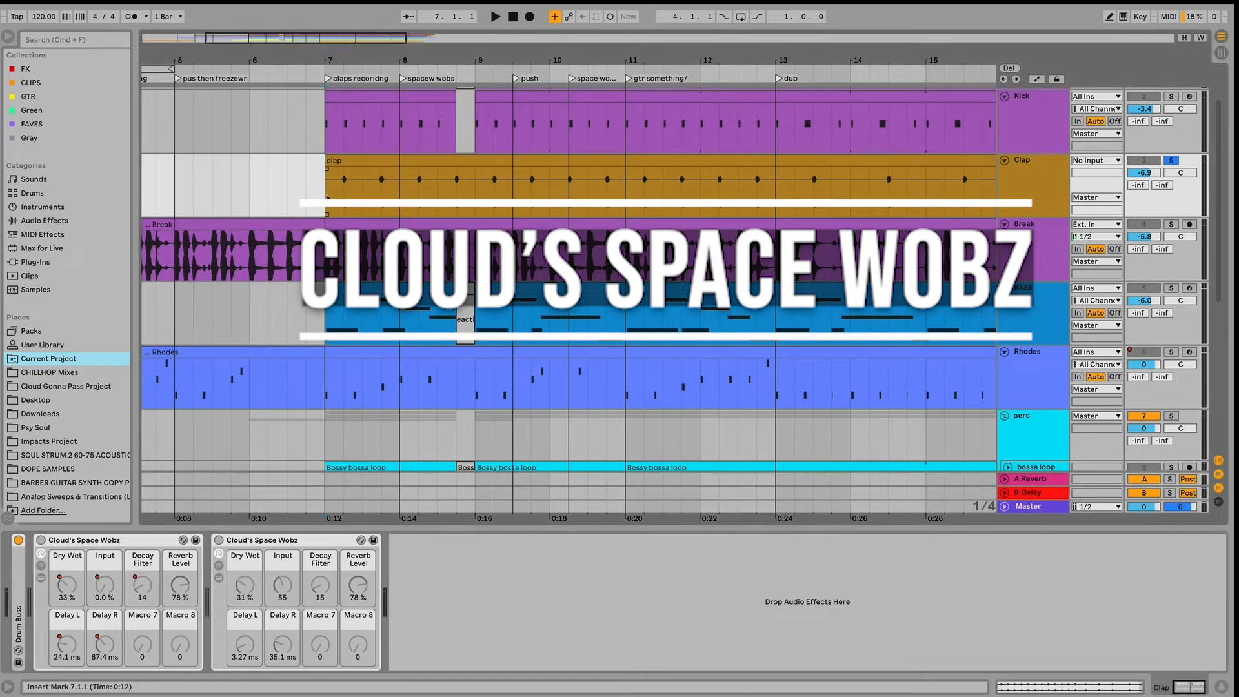
# Play the Clap track from bar 7 with both Cloud's Space Wobz racks switched off, and stop playback
pyautogui.scroll(5, 327, 198)
pyautogui.hscroll(-4, 327, 197)
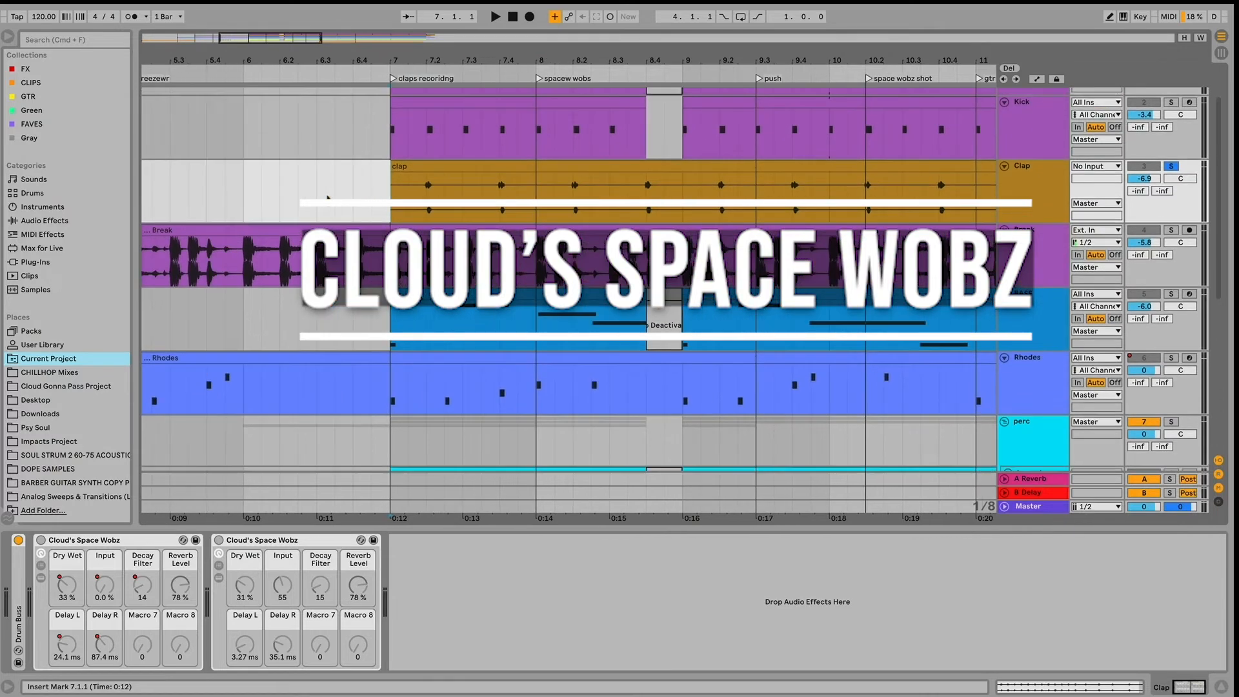
pyautogui.scroll(-1, 327, 197)
pyautogui.hscroll(-1, 327, 197)
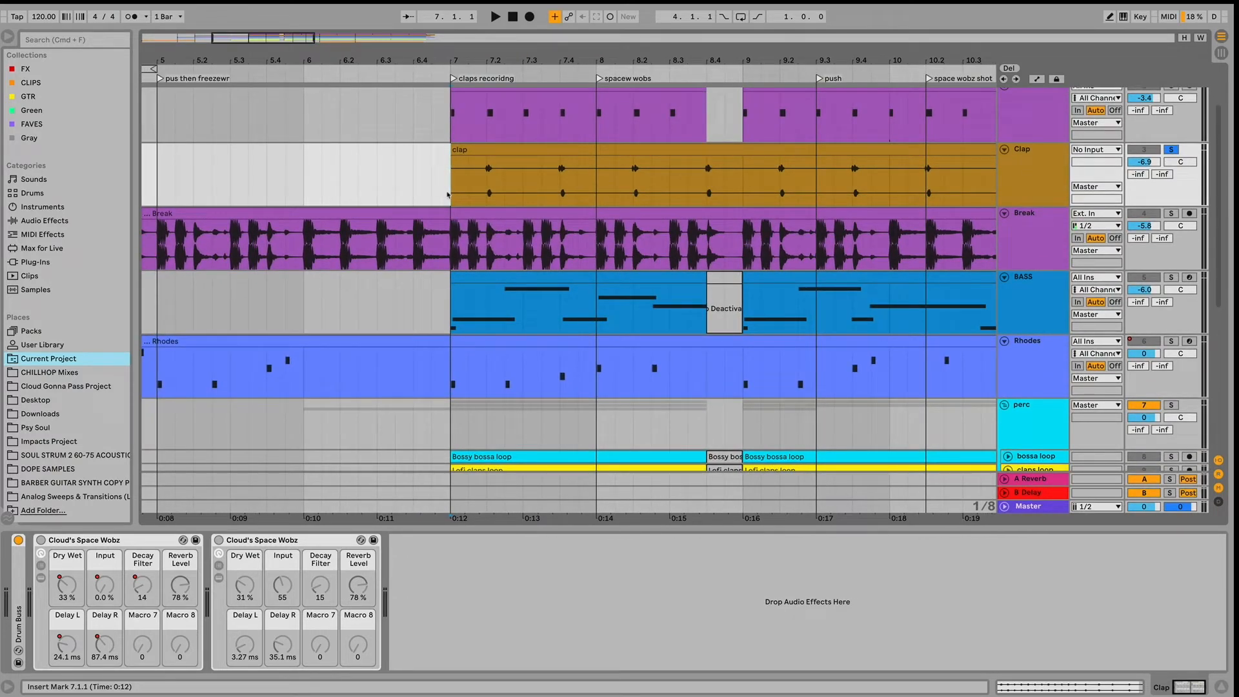
pyautogui.press('space')
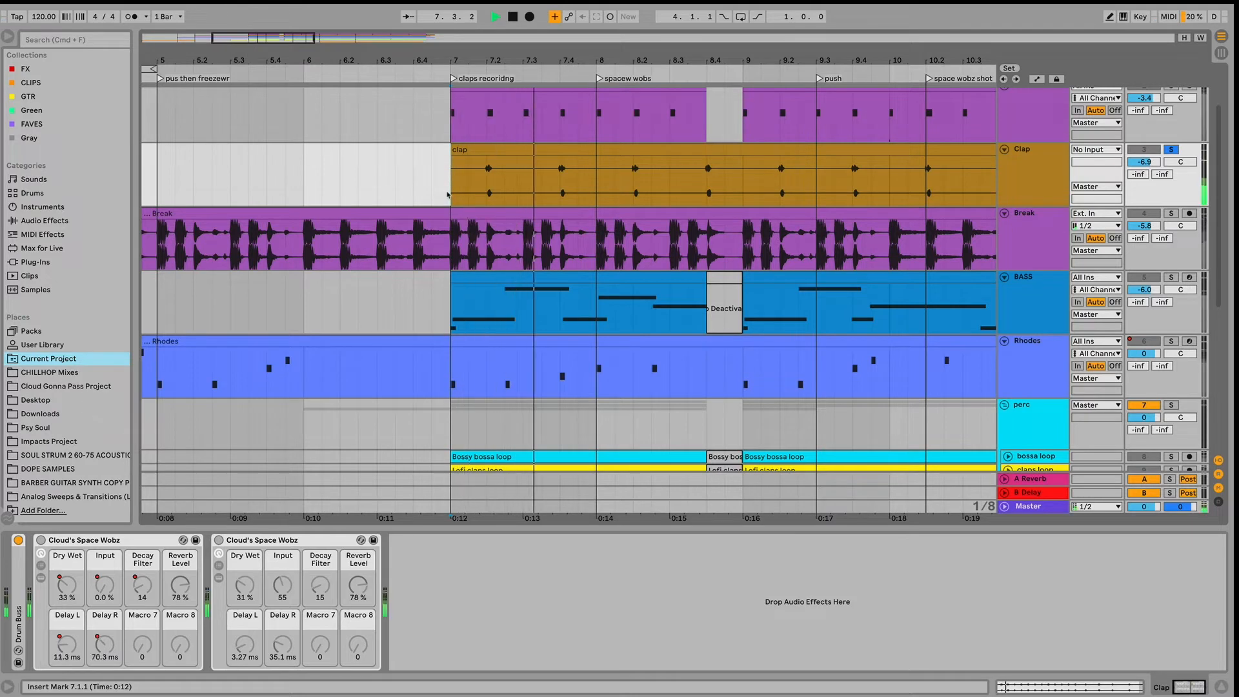
pyautogui.press('space')
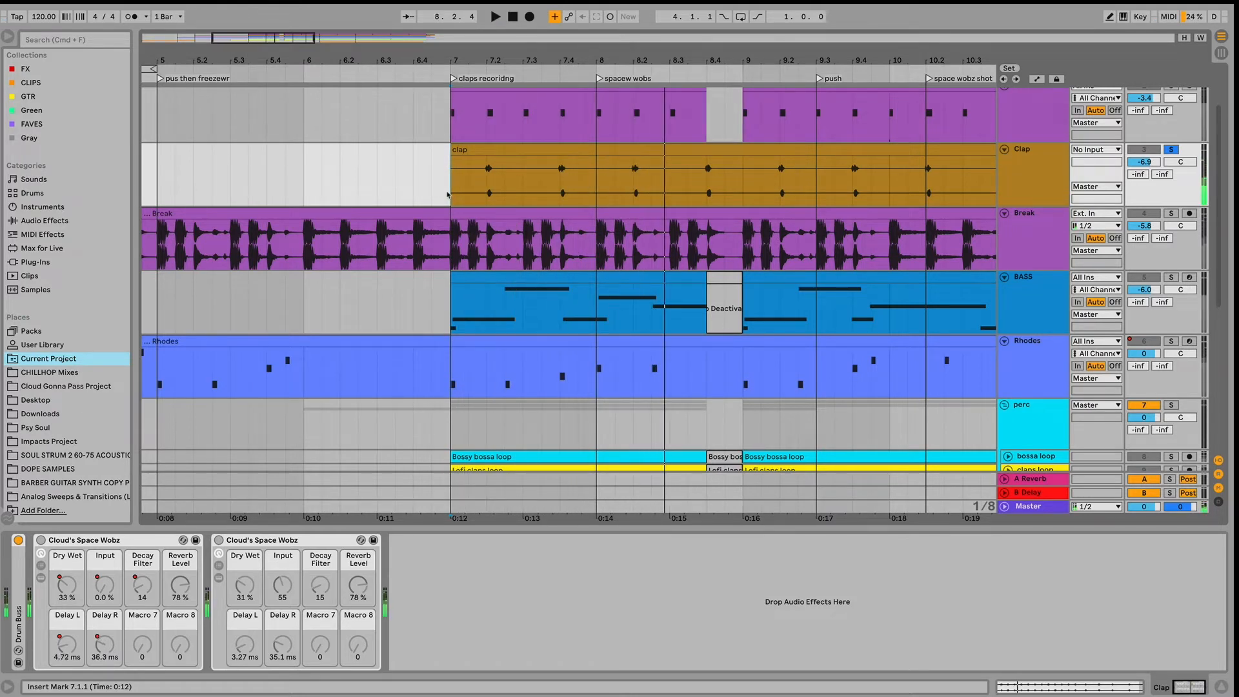
# Switch on the first Cloud's Space Wobz rack, replay the claps from bar 7, and show the rack's devices
pyautogui.click(40, 540)
pyautogui.press('space')
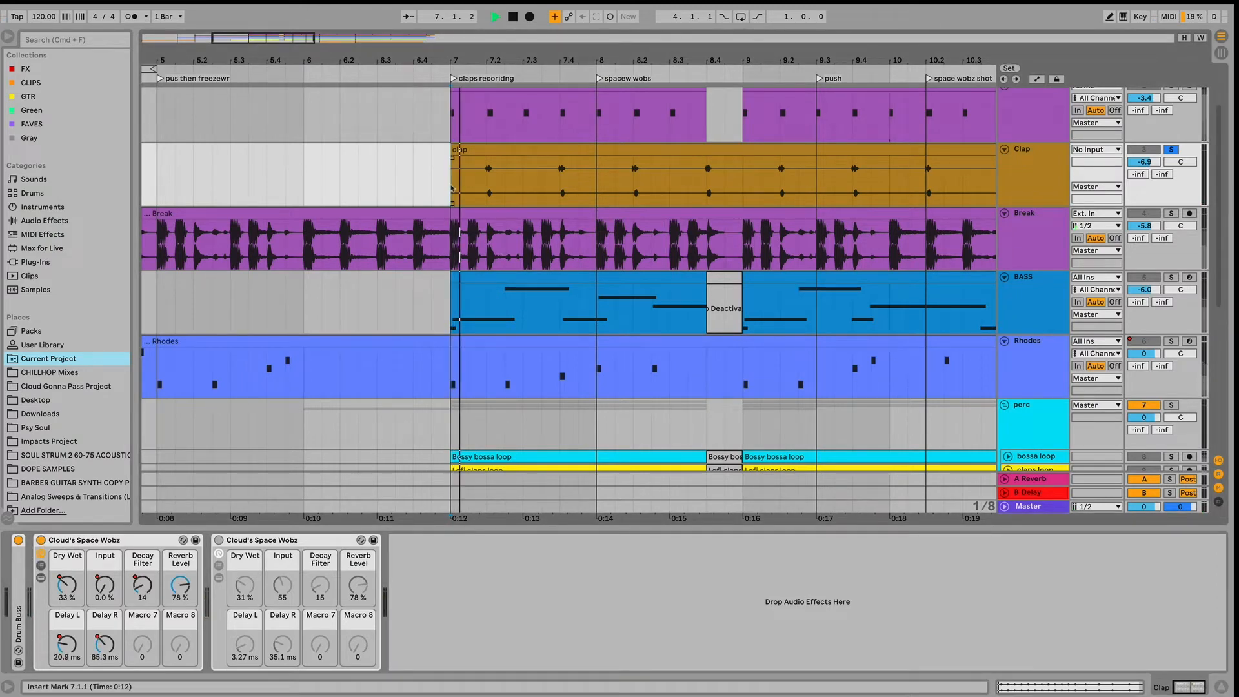
pyautogui.click(40, 578)
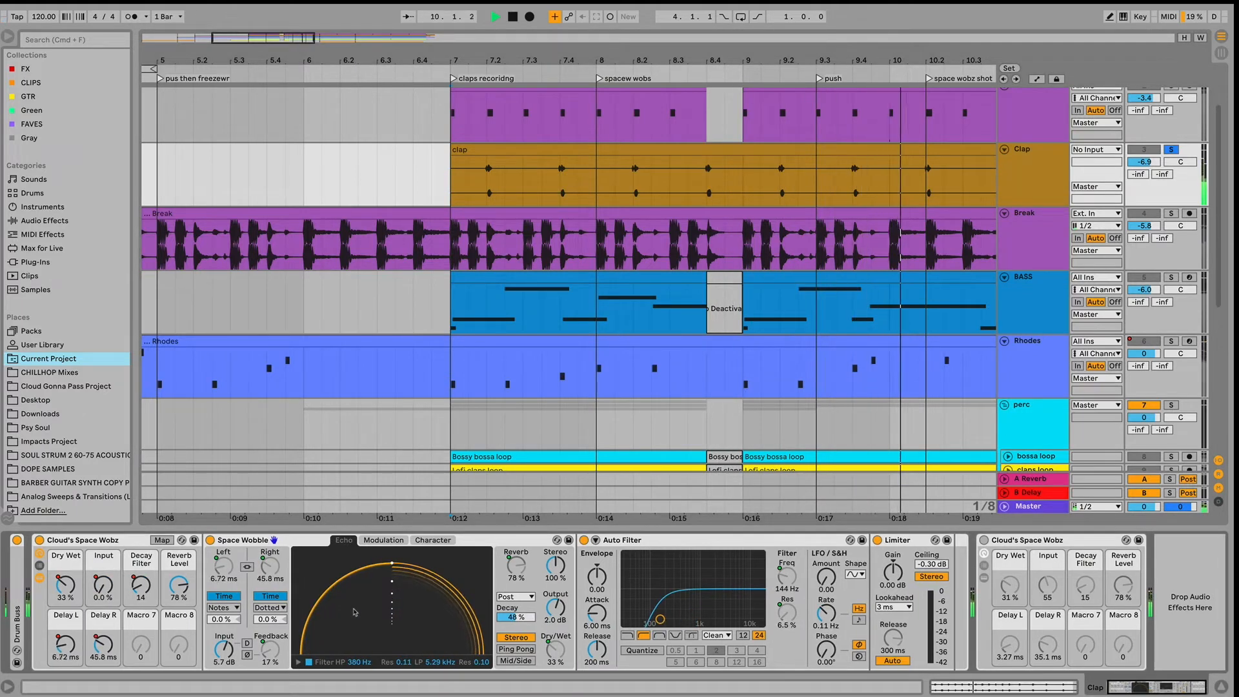
# Stop playback, hide the devices of the first Cloud's Space Wobz rack and switch that rack off
pyautogui.hscroll(2, 705, 255)
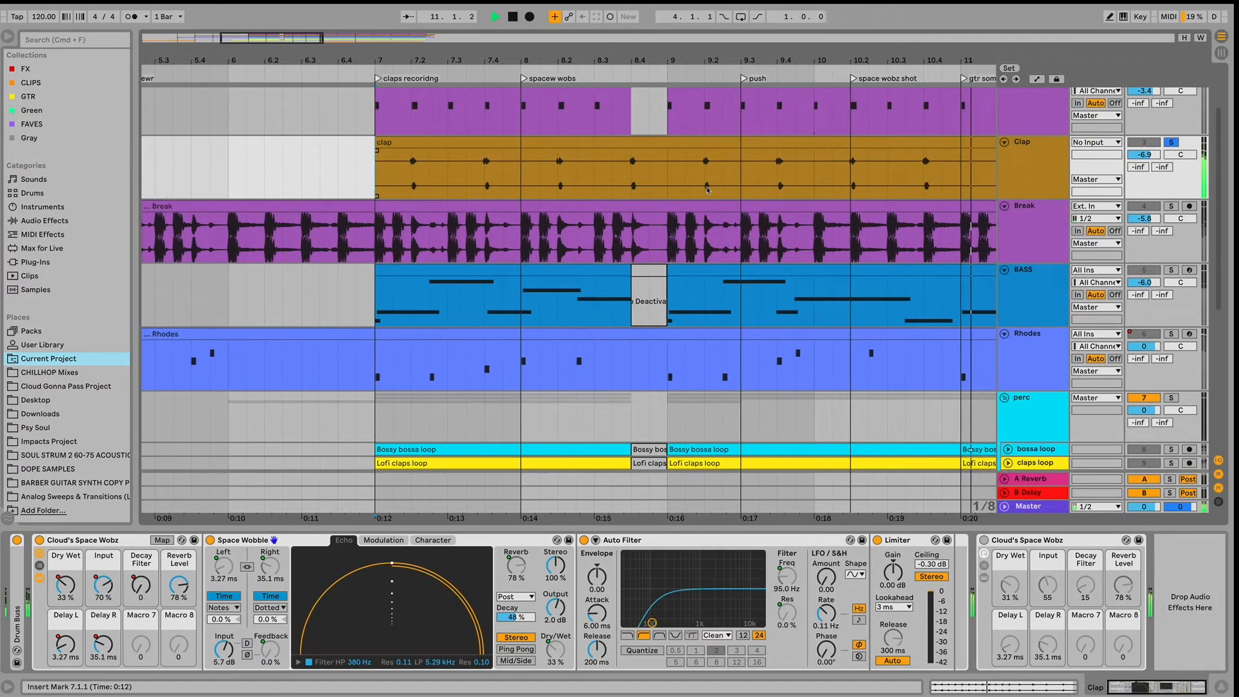
pyautogui.press('space')
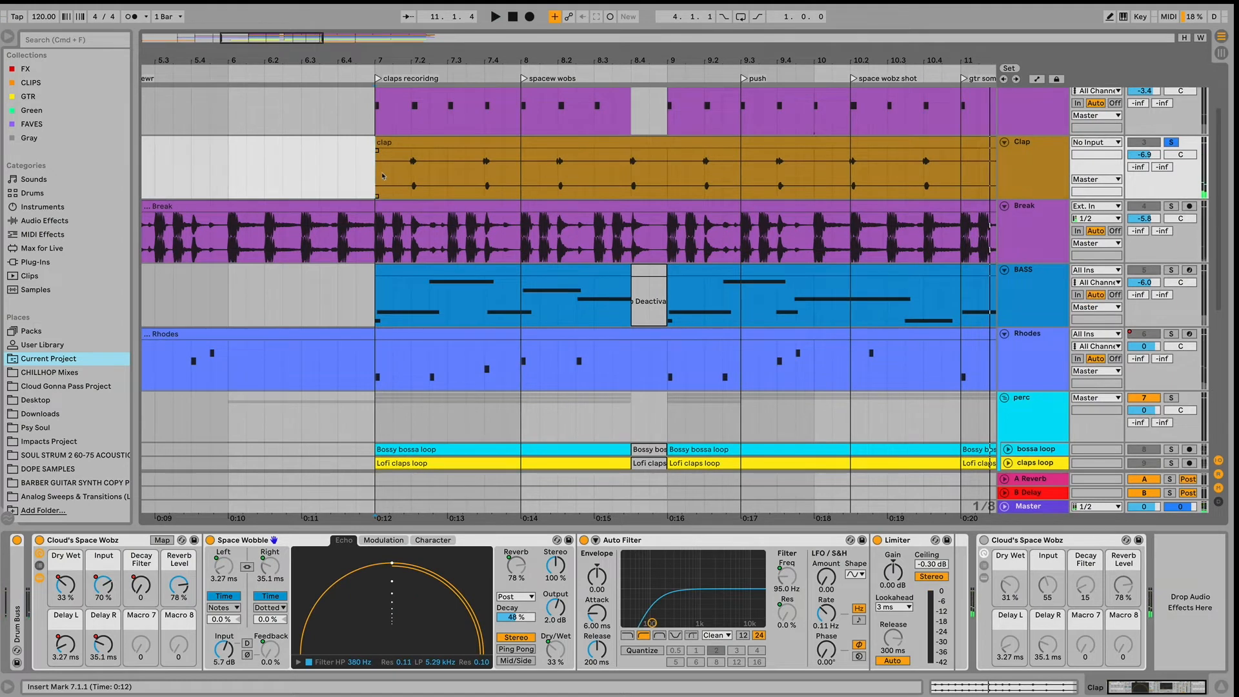
pyautogui.click(39, 577)
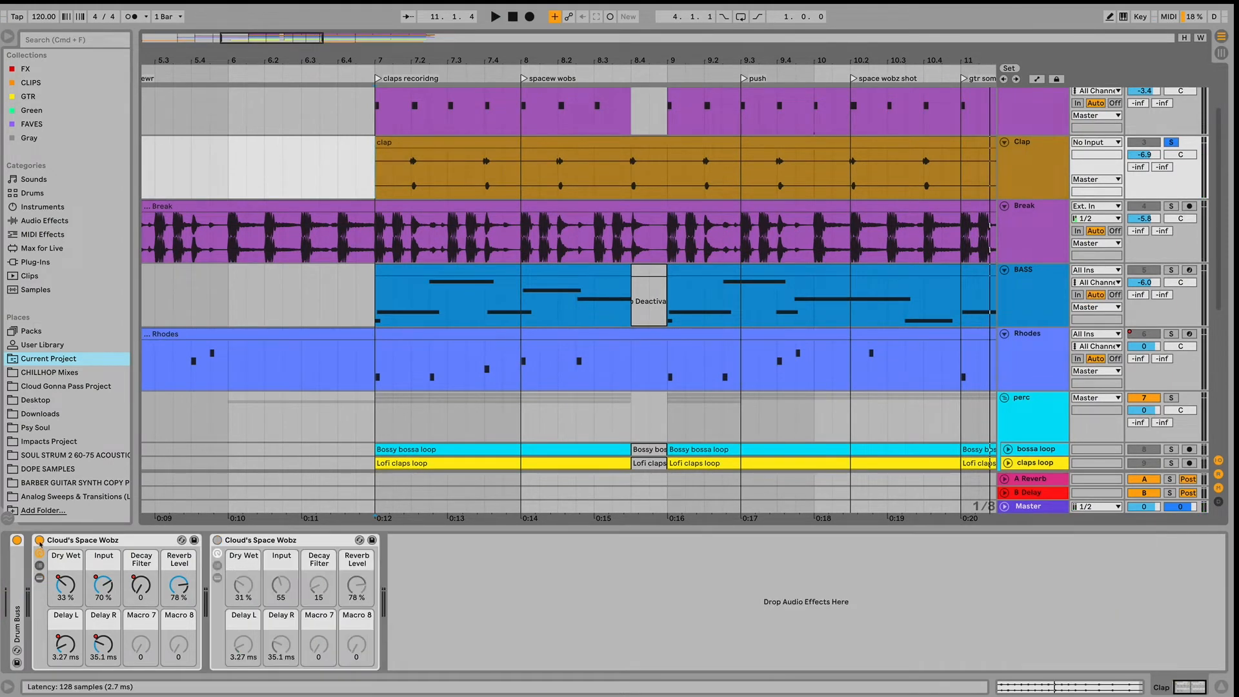
pyautogui.click(39, 540)
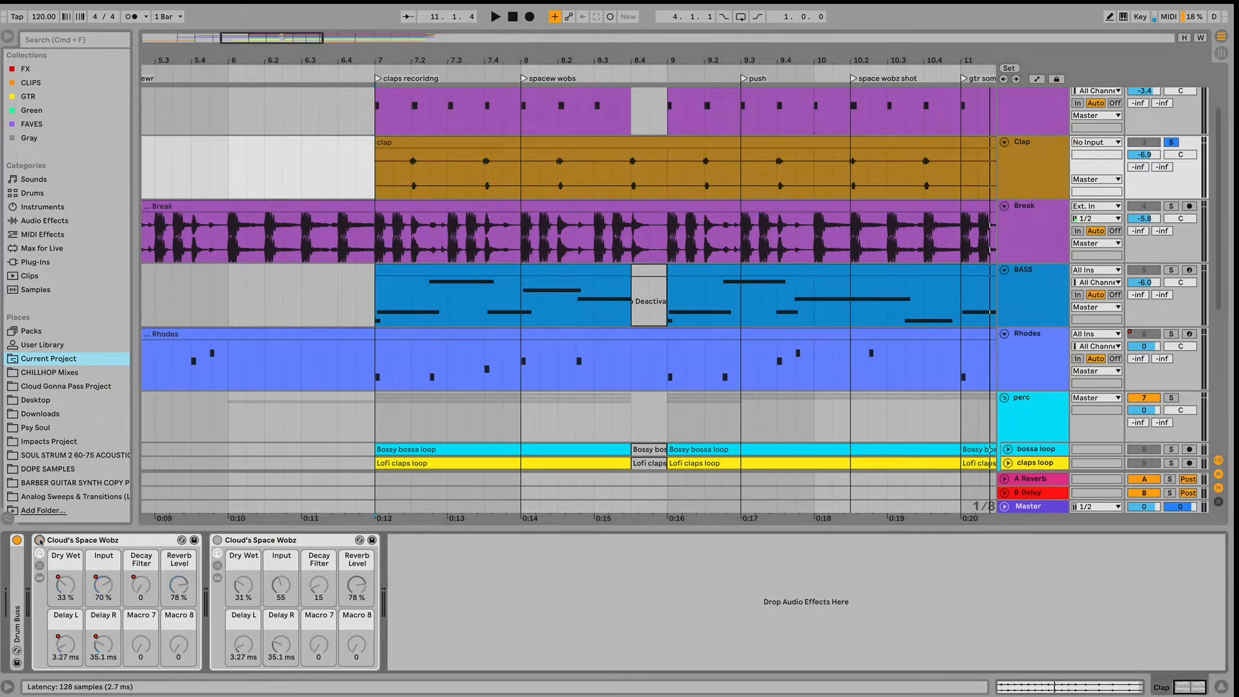
# Switch on the second Cloud's Space Wobz rack and show its chain and devices
pyautogui.click(217, 540)
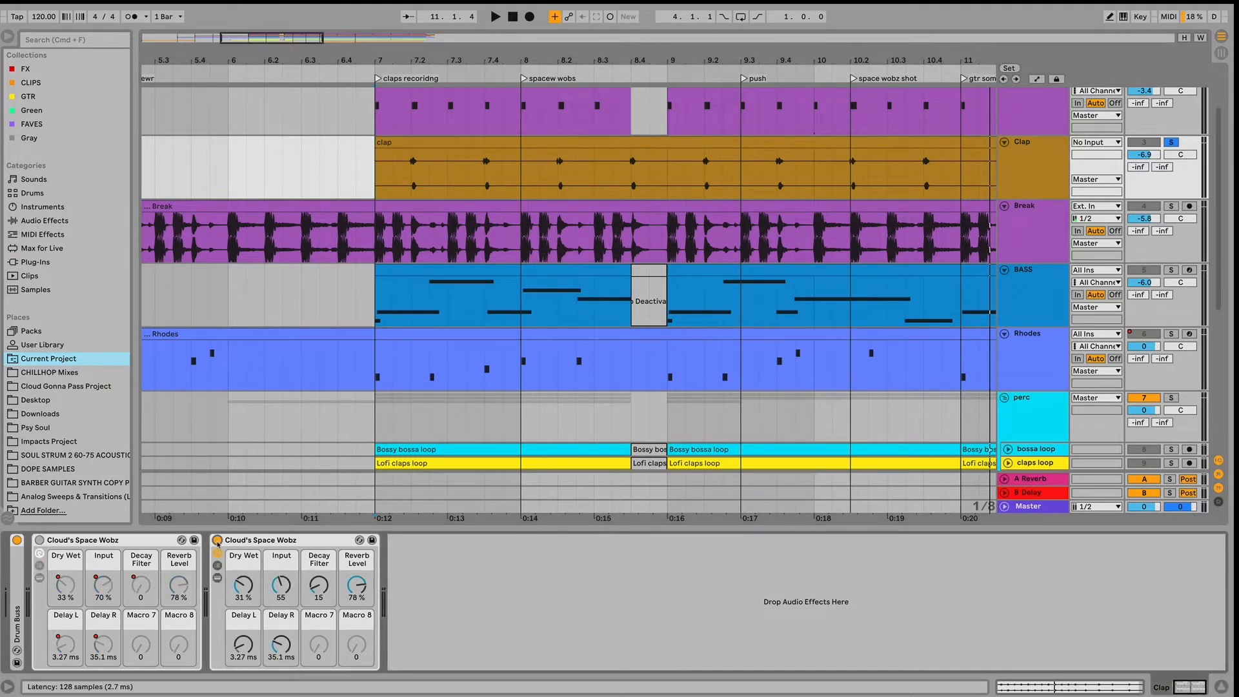
pyautogui.click(217, 565)
pyautogui.click(218, 577)
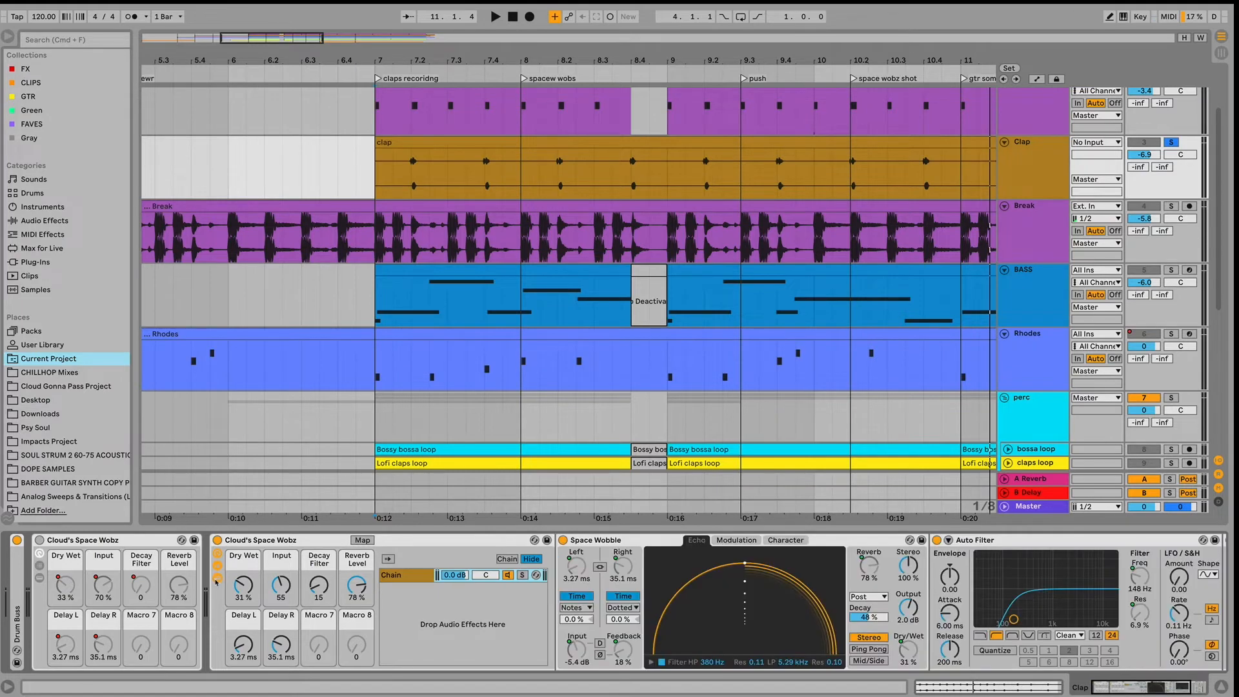
pyautogui.hscroll(5, 540, 607)
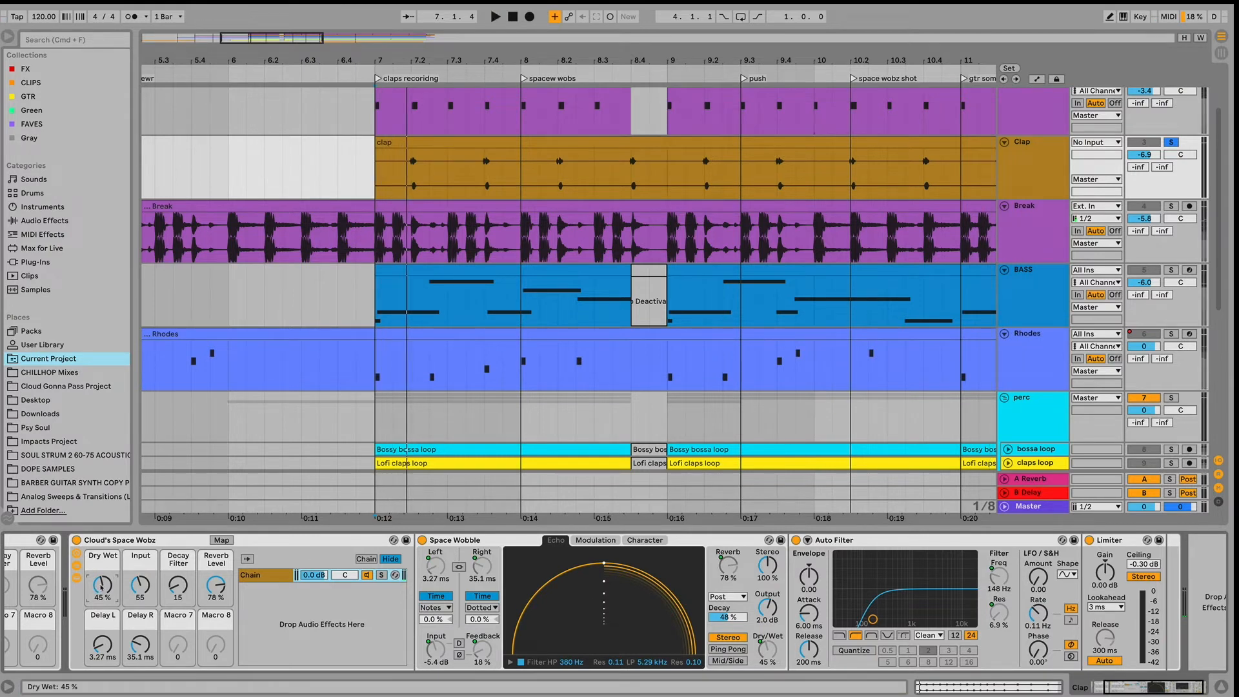
# Set the second Space Wobz rack's Dry Wet to 37 % while auditioning the claps from bar 7
pyautogui.moveTo(114, 579)
pyautogui.mouseDown()
pyautogui.moveTo(101, 513)
pyautogui.moveTo(101, 587)
pyautogui.mouseUp()
pyautogui.press('space')
pyautogui.press('space')
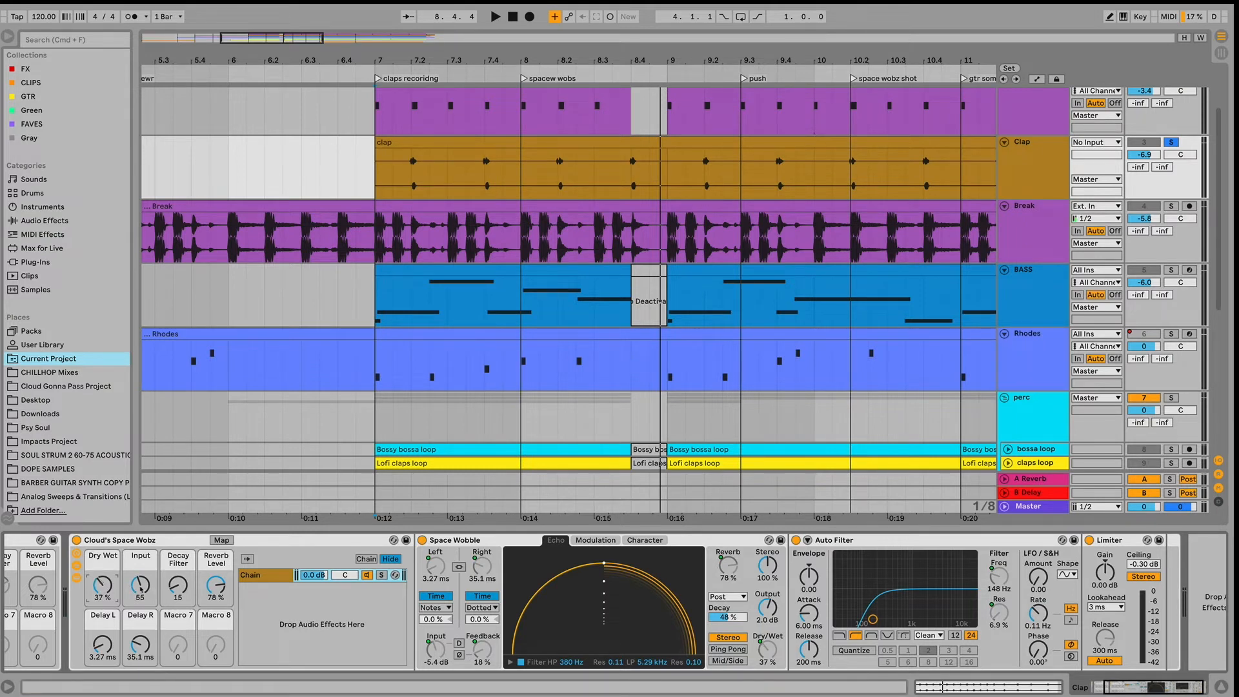
# Replay the claps from bar 7 and raise the rack's Input macro to 60, and further to 72
pyautogui.press('space')
pyautogui.moveTo(140, 589)
pyautogui.mouseDown()
pyautogui.moveTo(140, 555)
pyautogui.moveTo(140, 580)
pyautogui.mouseUp()
pyautogui.press('space')
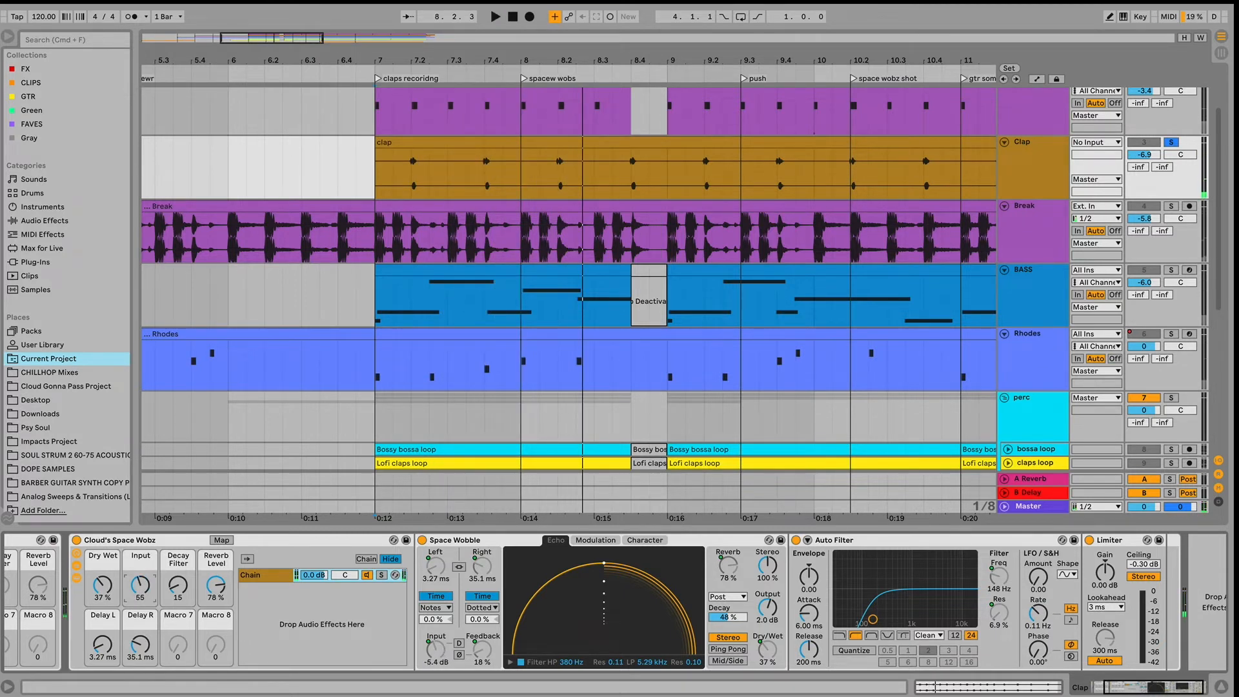
pyautogui.press('space')
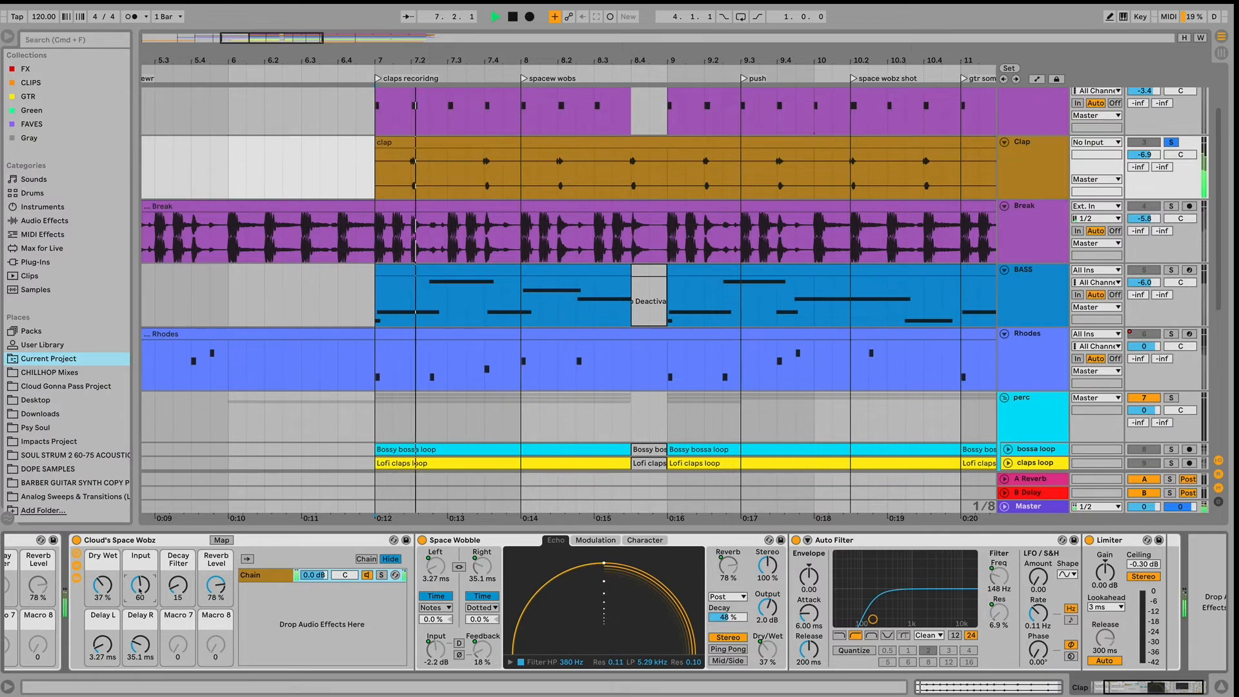
pyautogui.moveTo(140, 586); pyautogui.dragTo(140, 579)
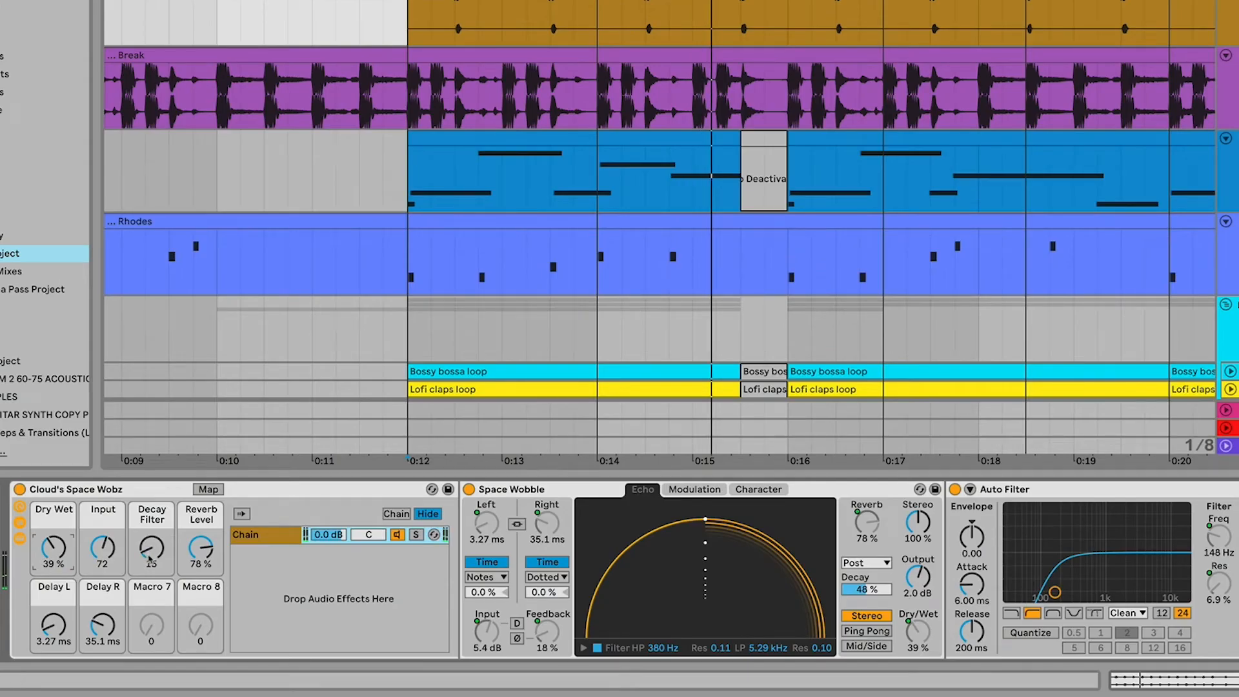
# Try the Decay Filter macro at 75, at 0 and at 11 on the claps
pyautogui.moveTo(151, 547); pyautogui.dragTo(151, 508)
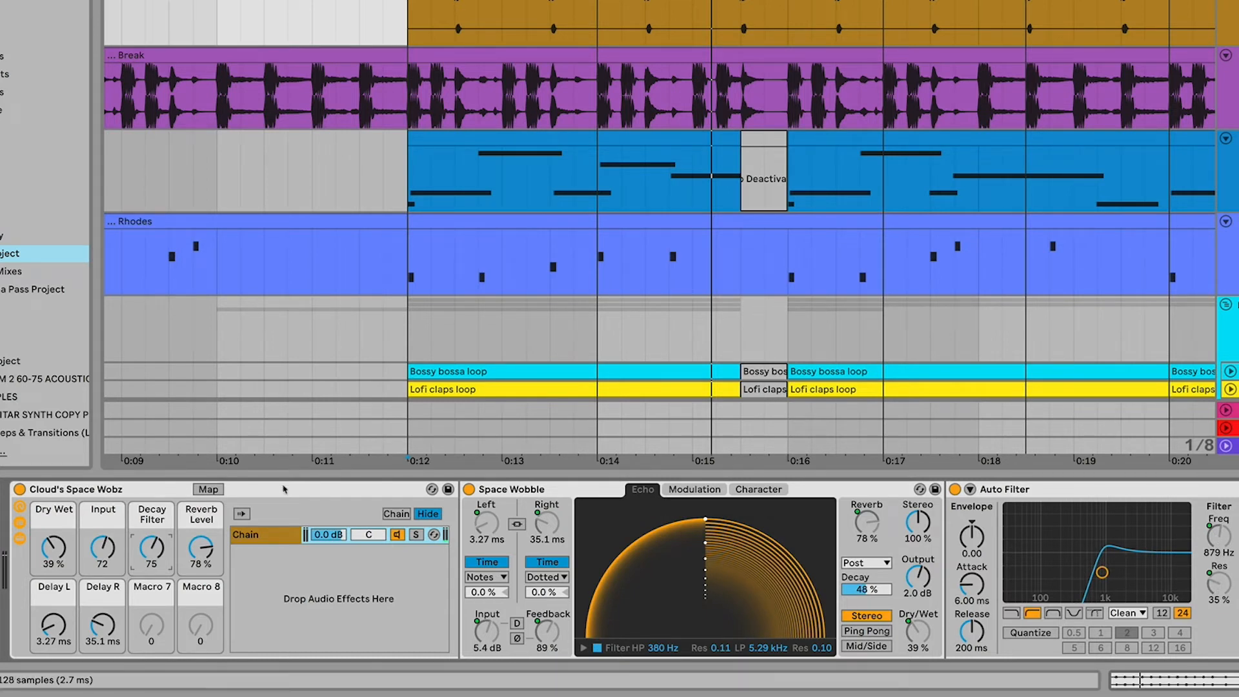
pyautogui.moveTo(155, 552); pyautogui.dragTo(155, 600)
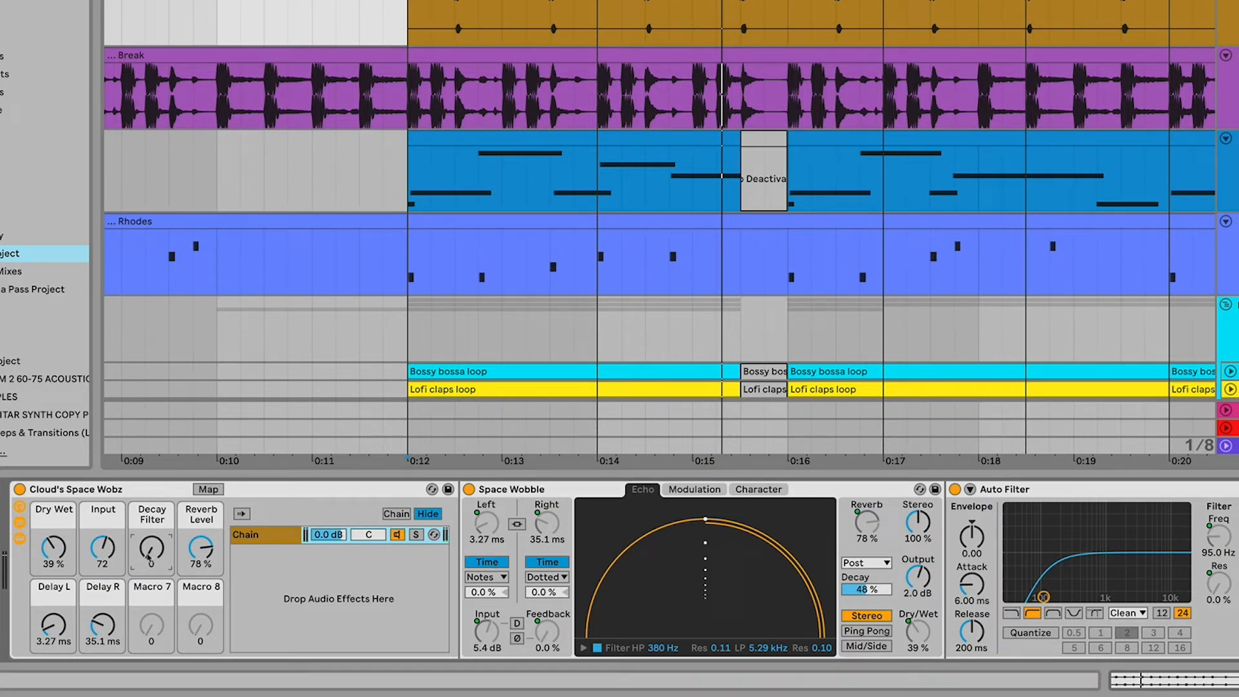
pyautogui.moveTo(153, 547); pyautogui.dragTo(152, 498)
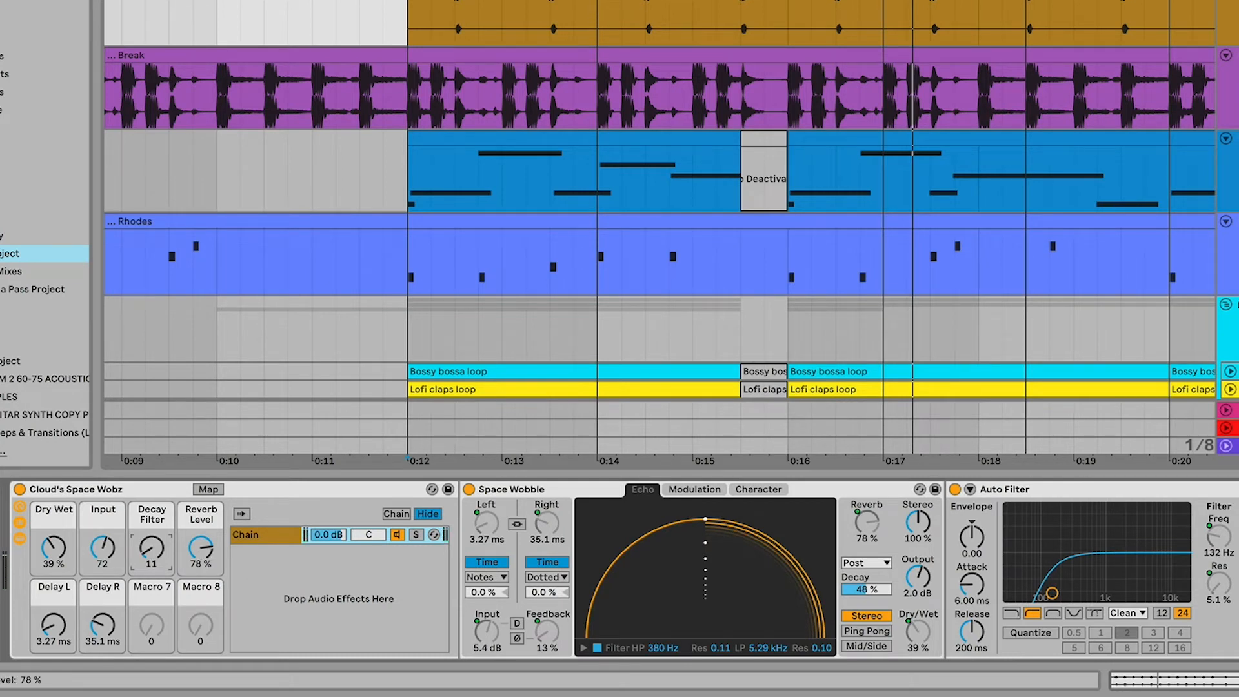
# Audition Reverb Level at 50 % and 0 % with Decay Filter at 60, and set Reverb Level to 67 %
pyautogui.moveTo(201, 547); pyautogui.dragTo(200, 555)
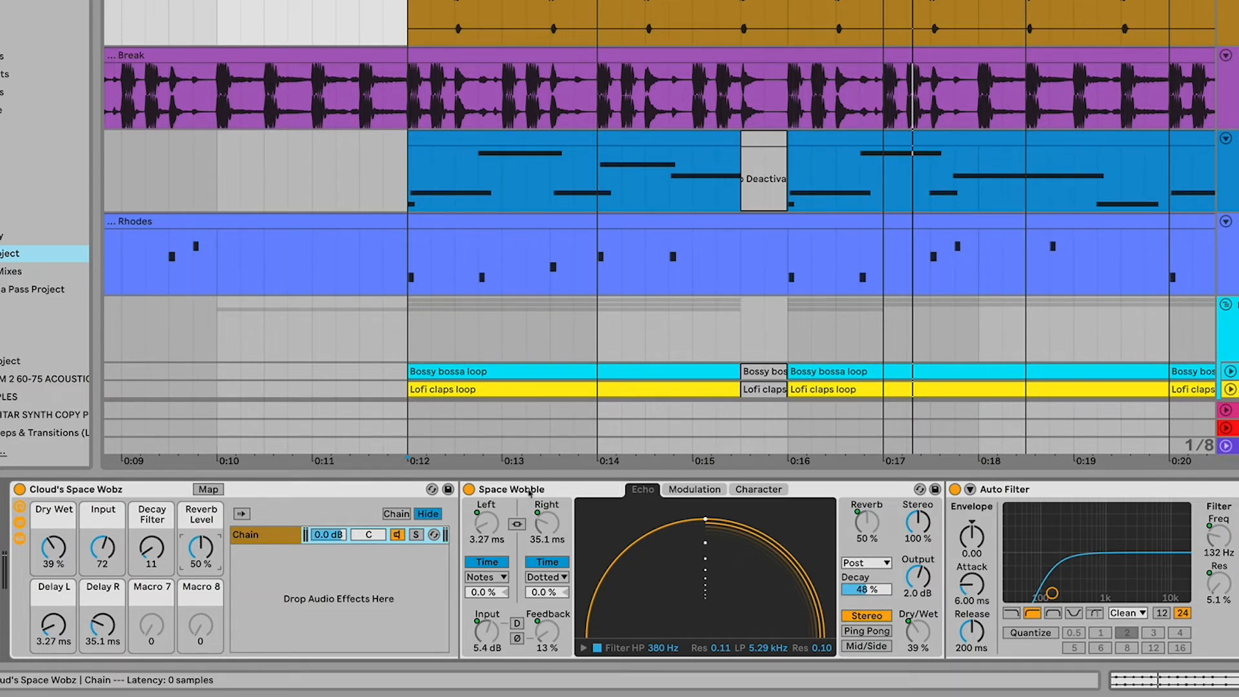
pyautogui.press('space')
pyautogui.moveTo(200, 564)
pyautogui.mouseDown()
pyautogui.moveTo(202, 548)
pyautogui.moveTo(152, 536)
pyautogui.moveTo(147, 556)
pyautogui.mouseUp()
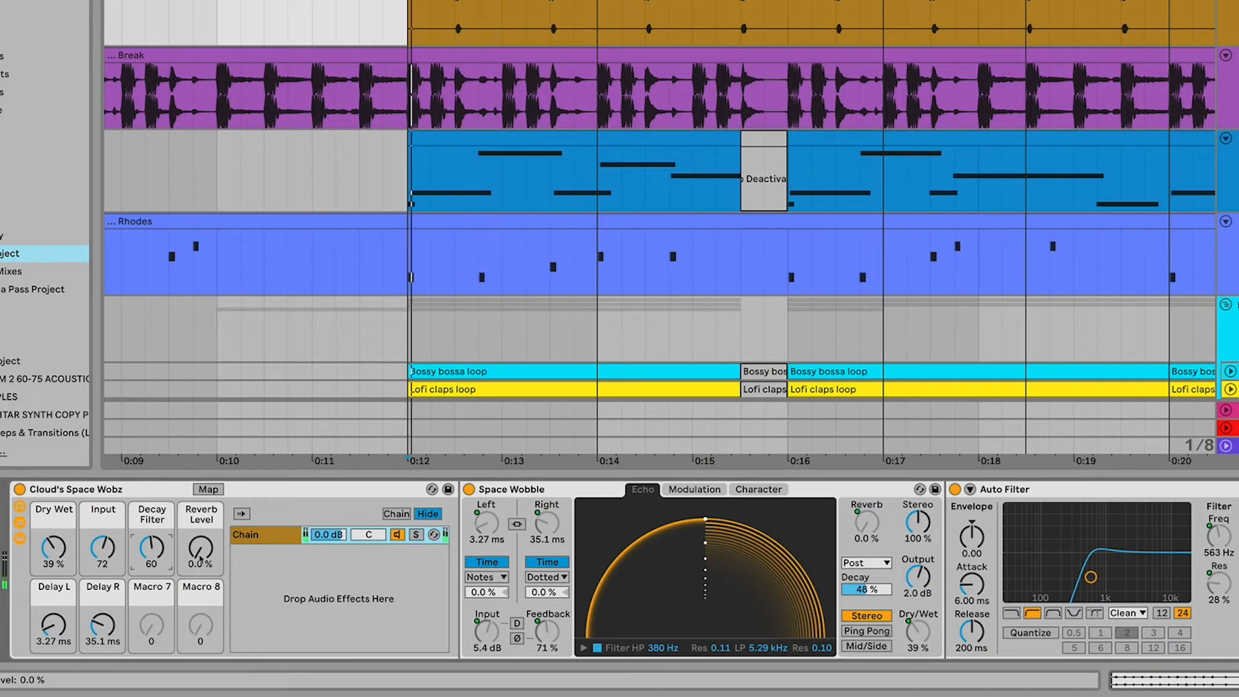
pyautogui.moveTo(200, 559); pyautogui.dragTo(199, 525)
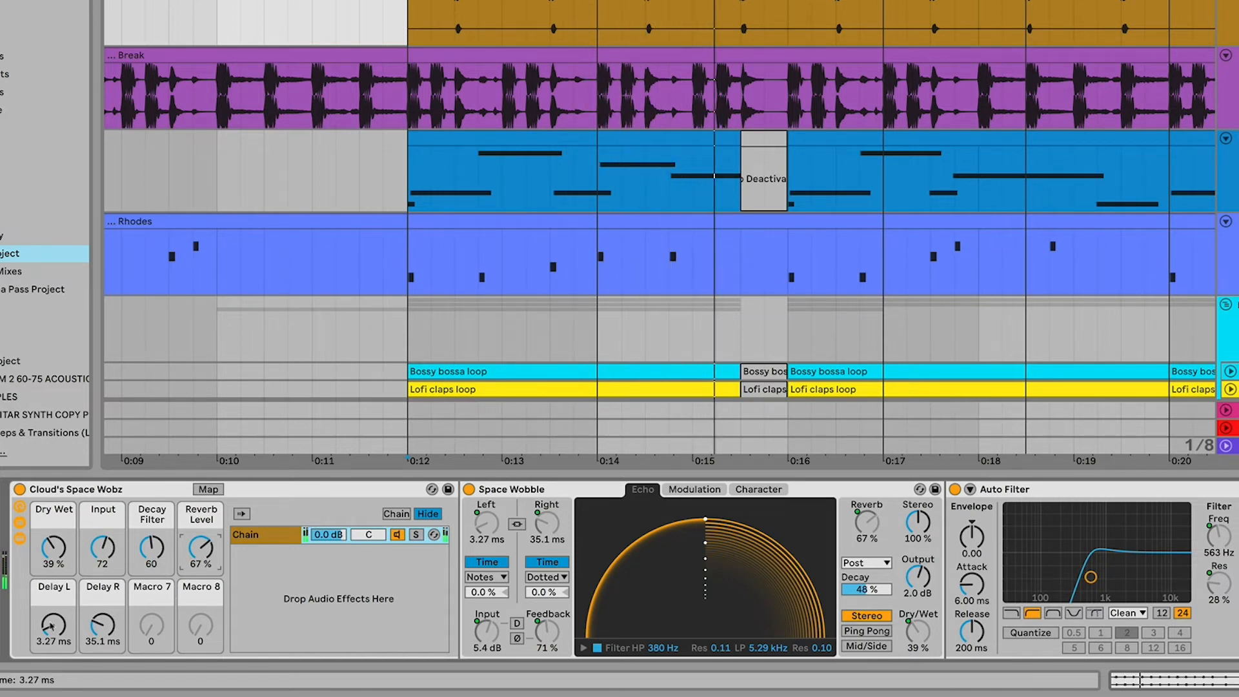
# Set Delay L to 35.2 ms and Delay R to 137 ms, and lower Decay Filter to 23
pyautogui.moveTo(54, 624); pyautogui.dragTo(91, 624)
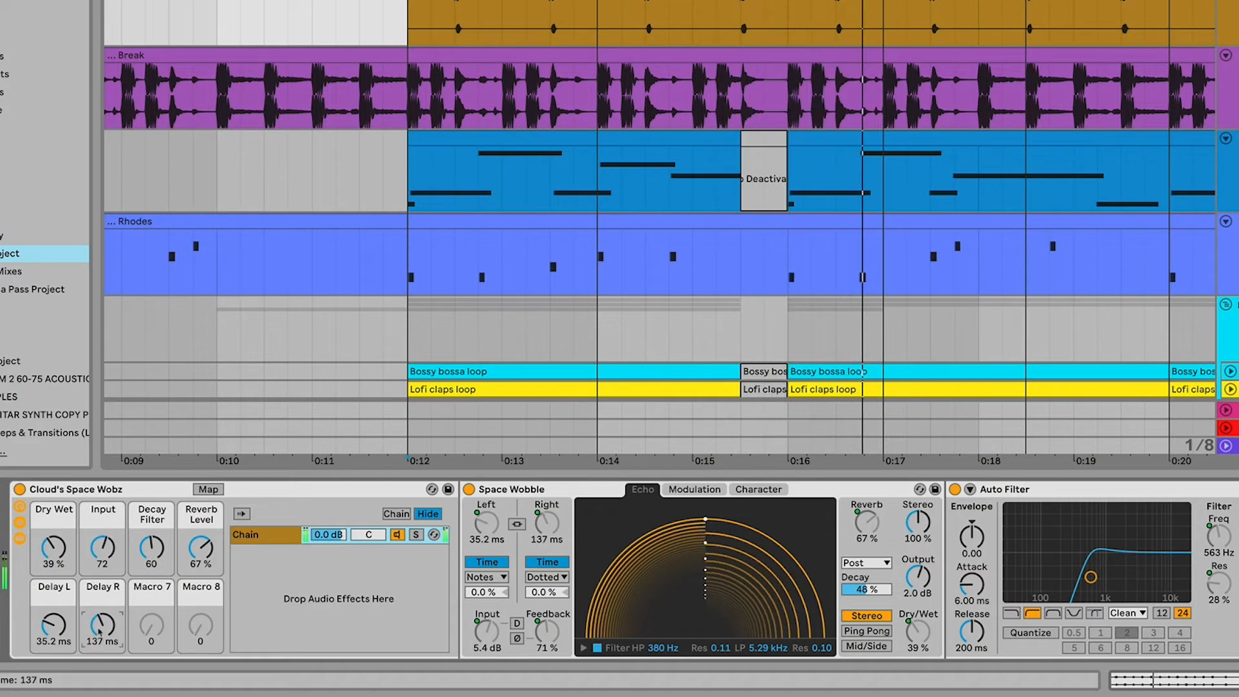
pyautogui.moveTo(151, 547)
pyautogui.mouseDown()
pyautogui.moveTo(151, 521)
pyautogui.moveTo(147, 559)
pyautogui.mouseUp()
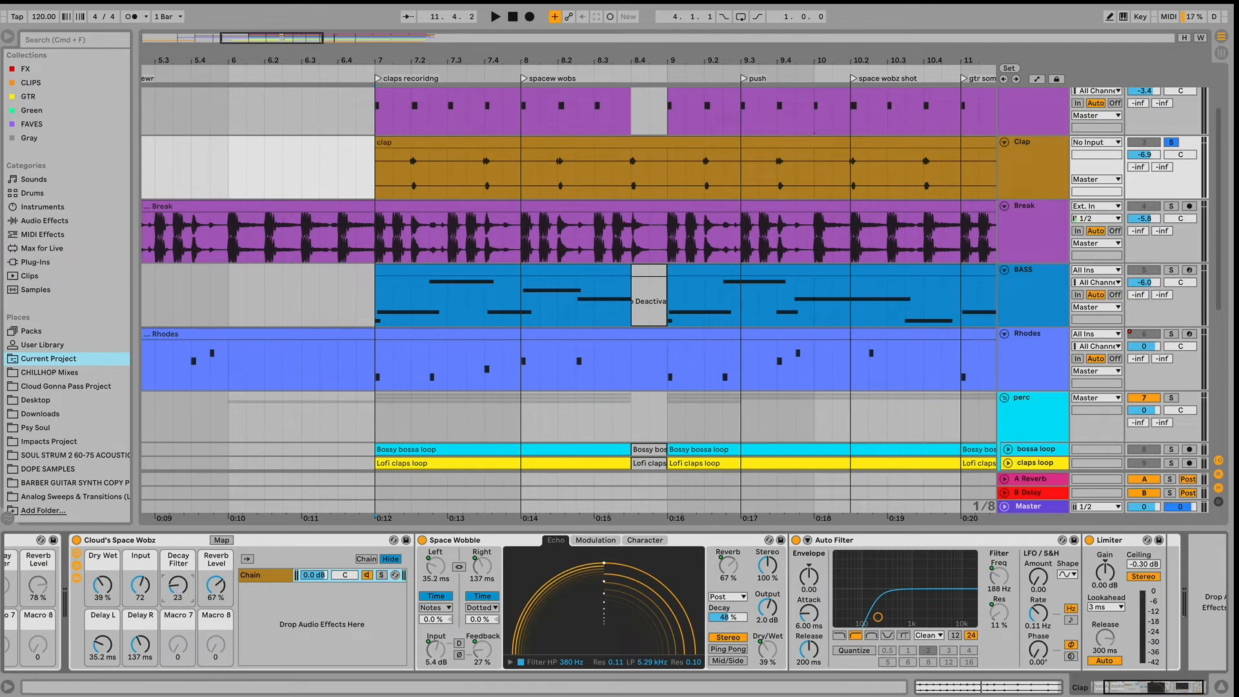
pyautogui.click(150, 540)
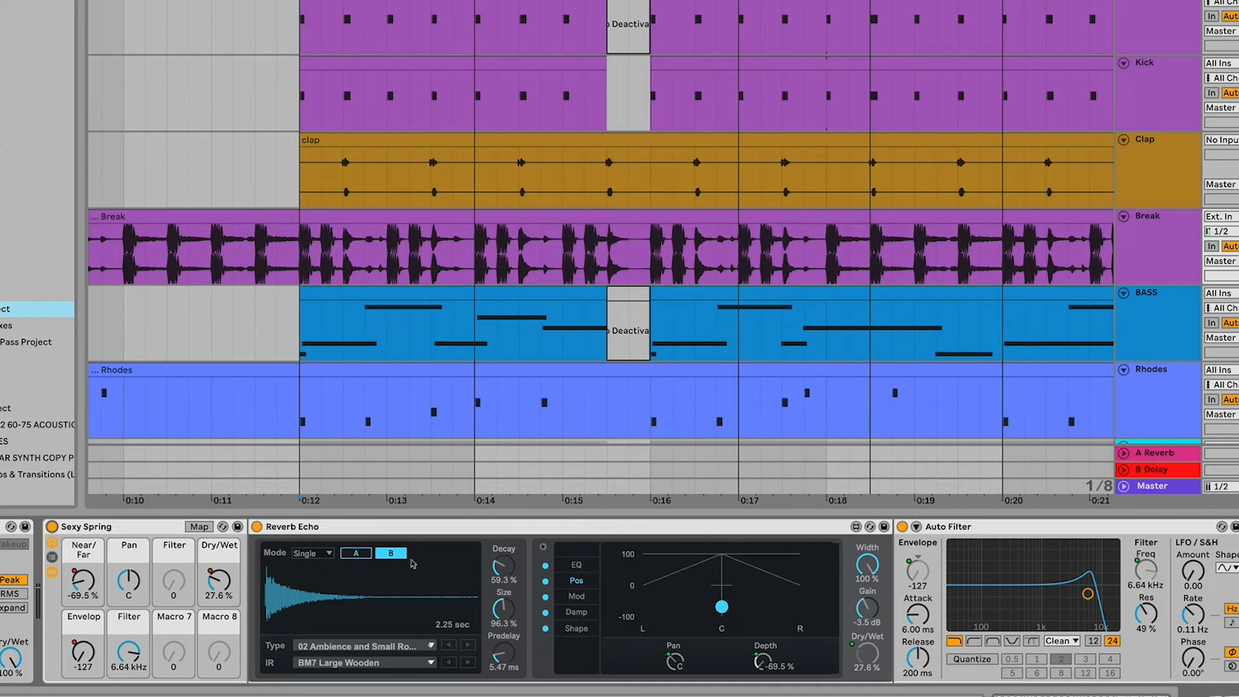
# Show the Sexy Spring rack on the Break track, switch it off and play the dry break from bar 7
pyautogui.hscroll(2, 410, 561)
pyautogui.hscroll(2, 413, 564)
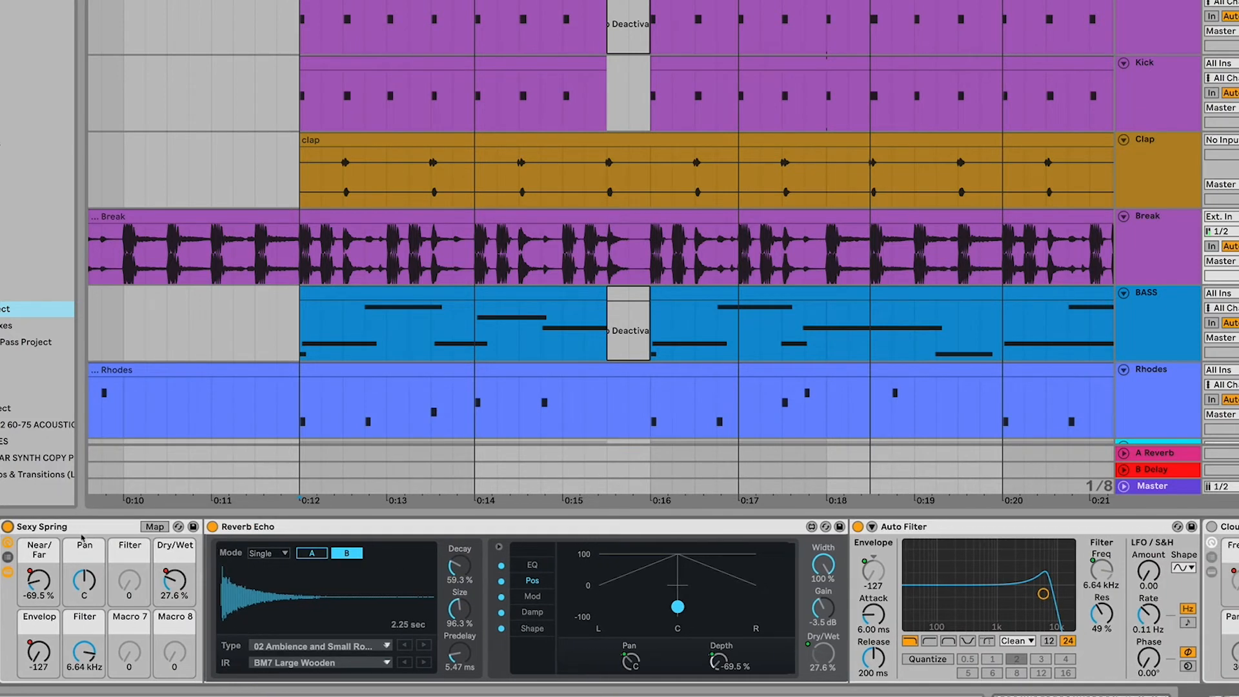
pyautogui.click(7, 527)
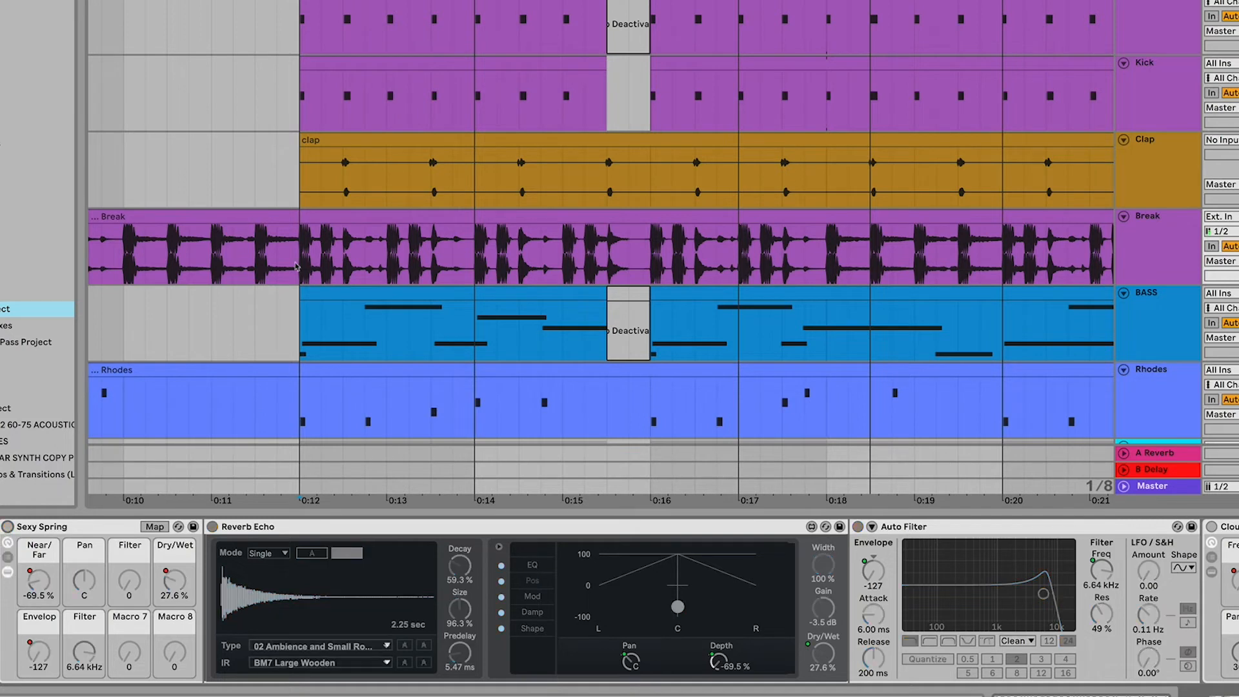
pyautogui.press('space')
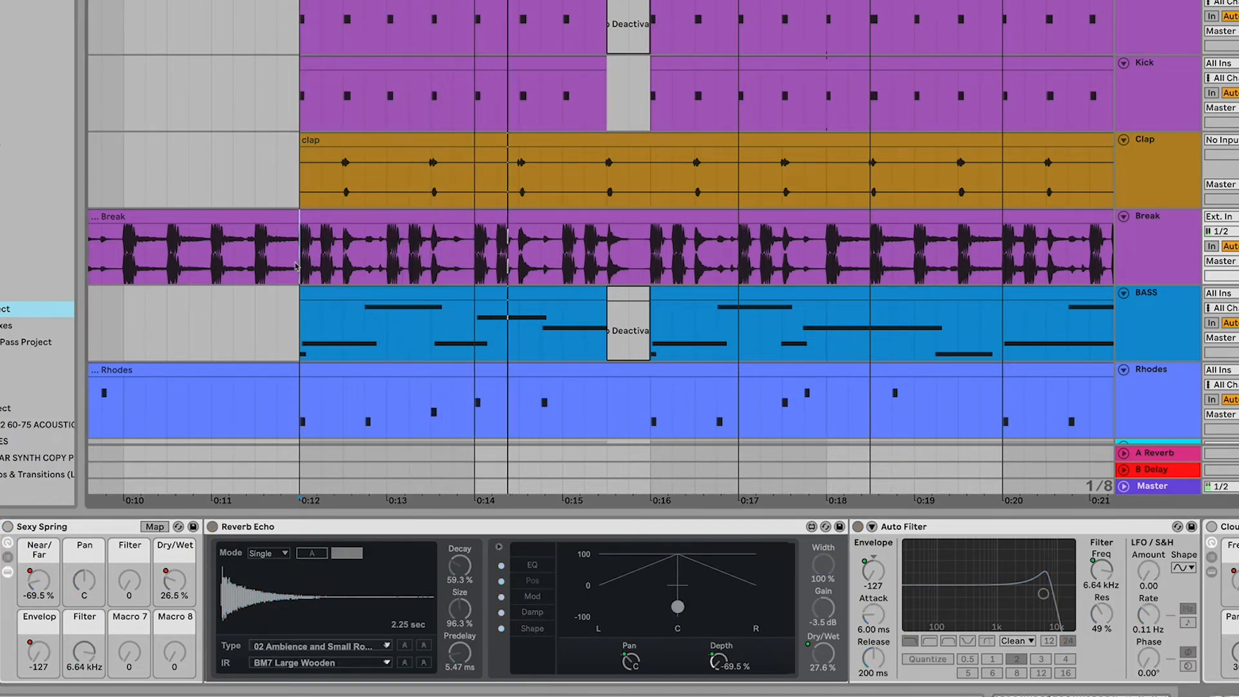
pyautogui.press('space')
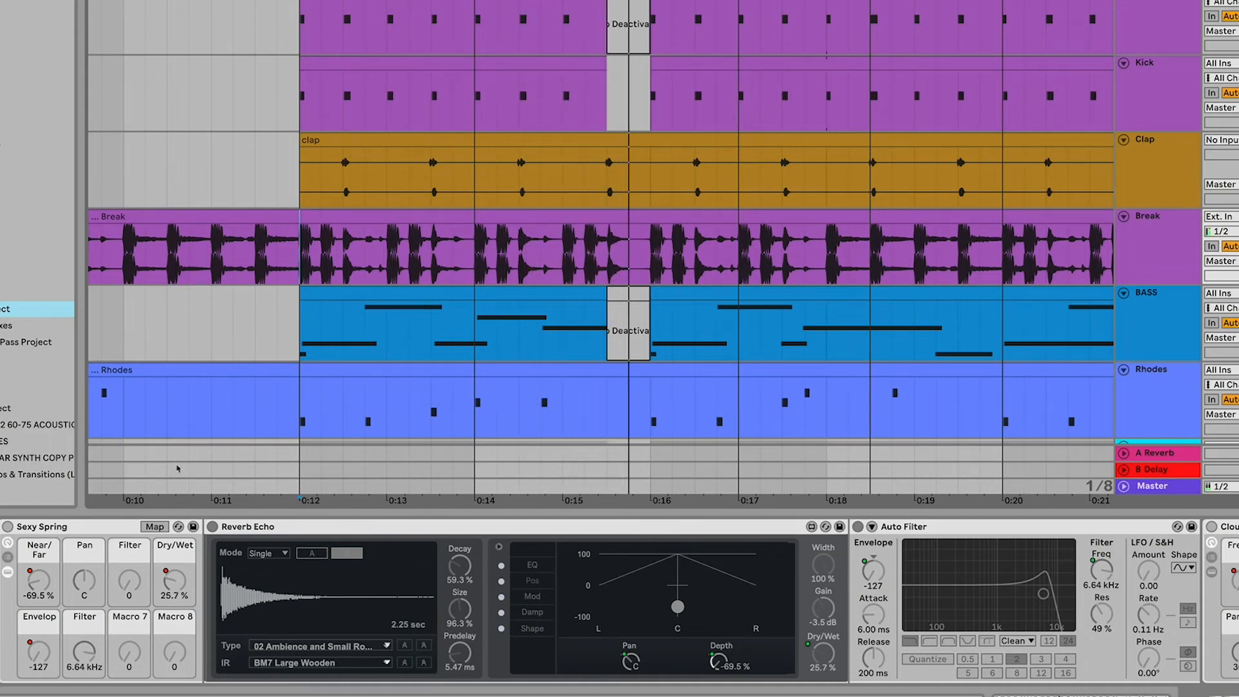
# Switch the Sexy Spring rack back on and replay the break from bar 7
pyautogui.click(6, 527)
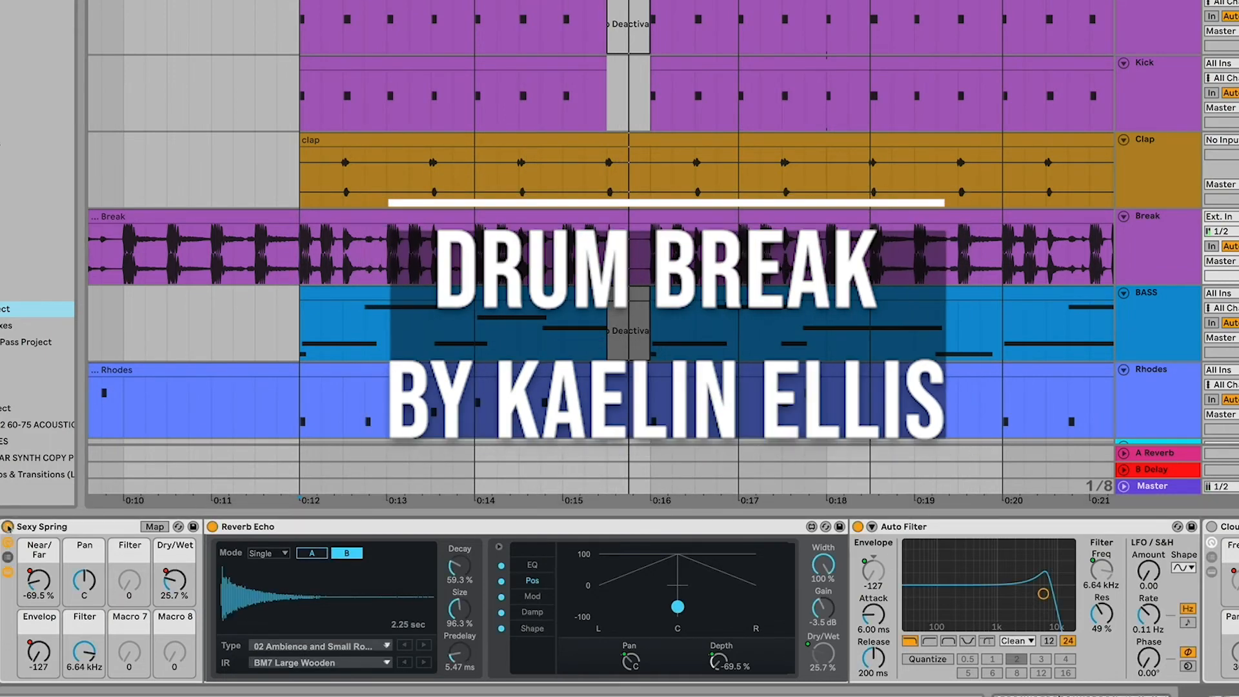
pyautogui.click(301, 260)
pyautogui.press('space')
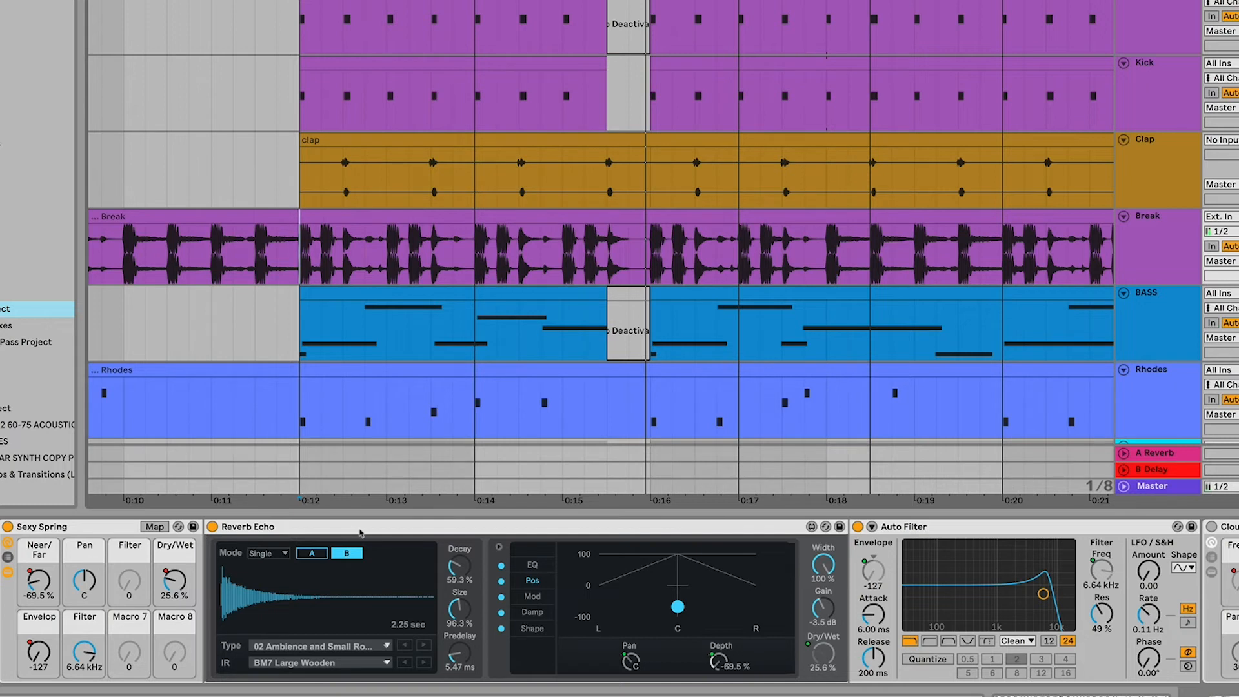
# Switch off the Auto Filter after Reverb Echo and set Sexy Spring's Dry/Wet to 26.8 %
pyautogui.click(376, 532)
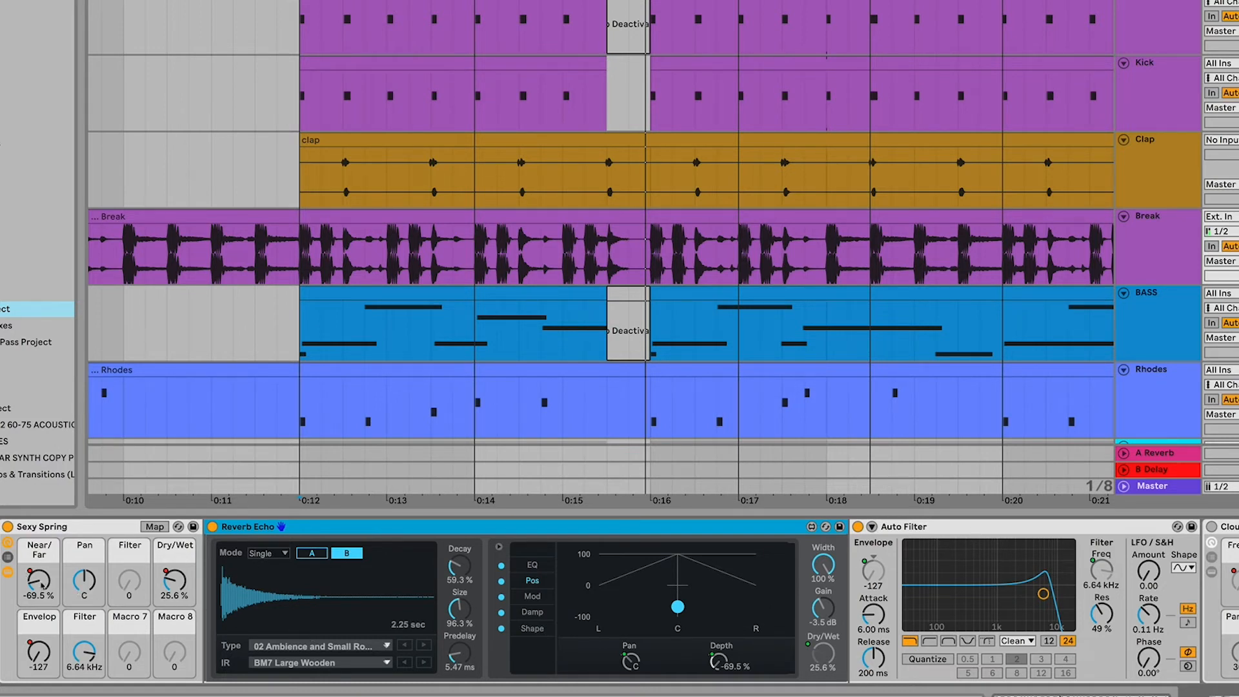
pyautogui.click(858, 527)
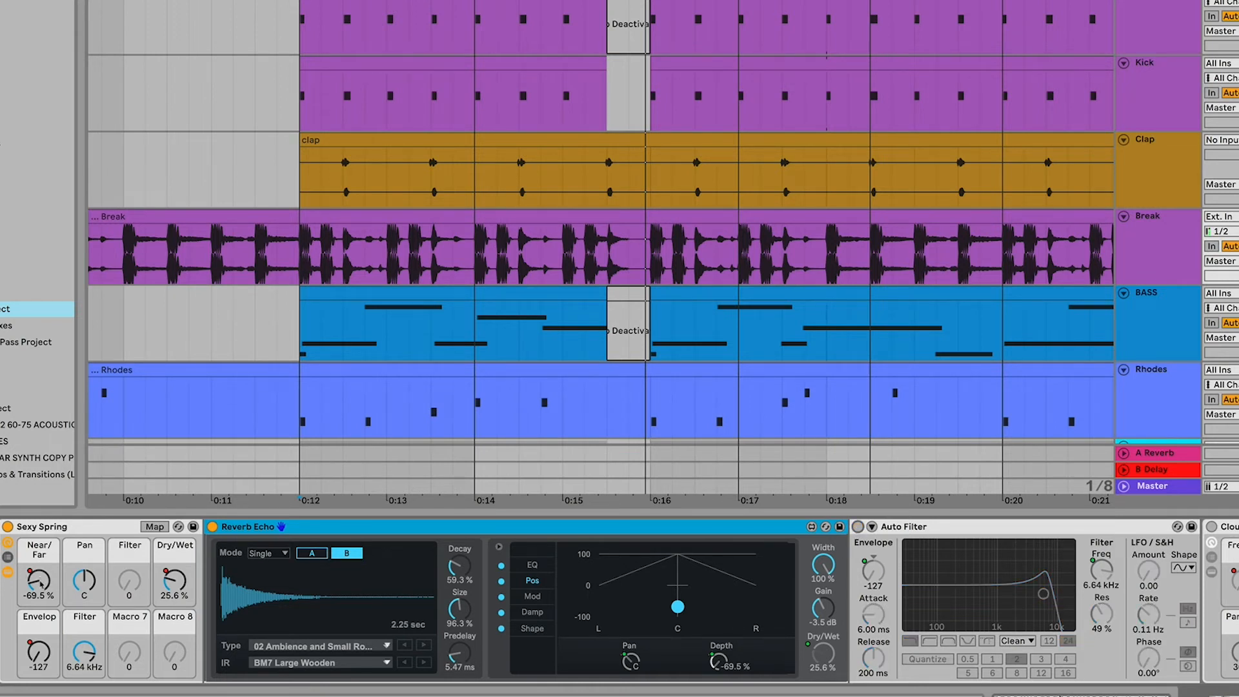
pyautogui.moveTo(169, 585)
pyautogui.mouseDown()
pyautogui.moveTo(169, 537)
pyautogui.moveTo(169, 578)
pyautogui.mouseUp()
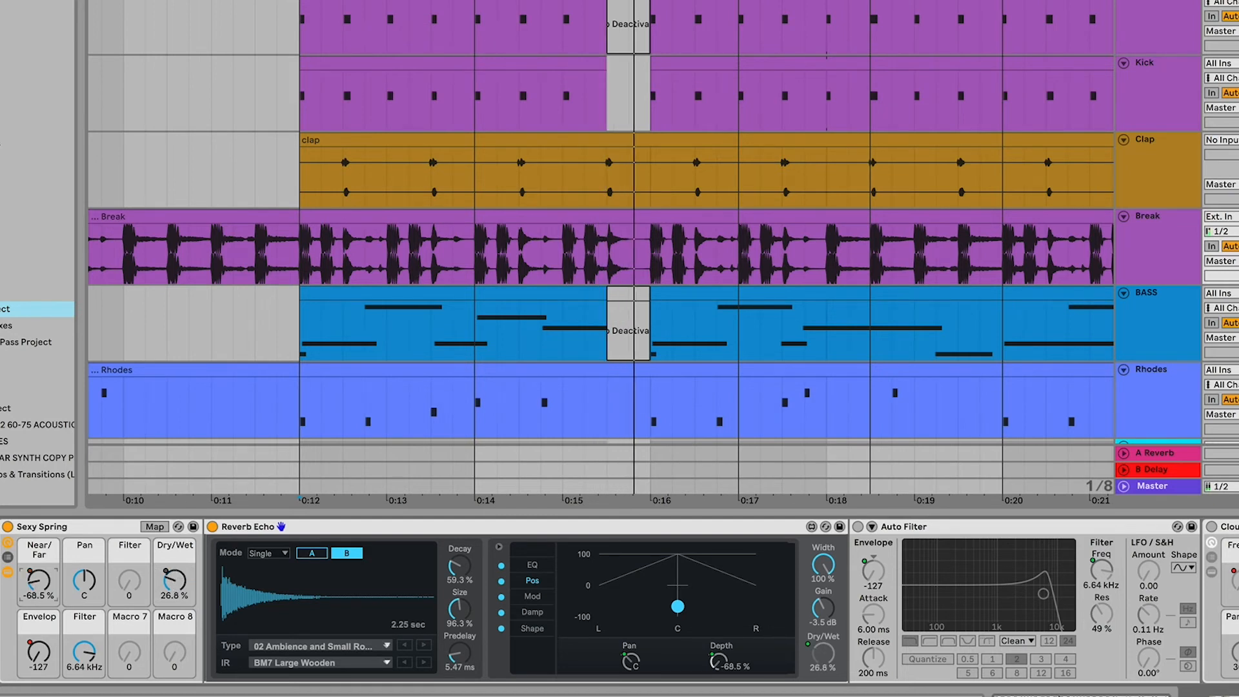
# Raise Sexy Spring's Dry/Wet to 99.2 % and compare Near/Far at 100 % and -100 %, leaving Pan centred
pyautogui.moveTo(39, 580); pyautogui.dragTo(39, 525)
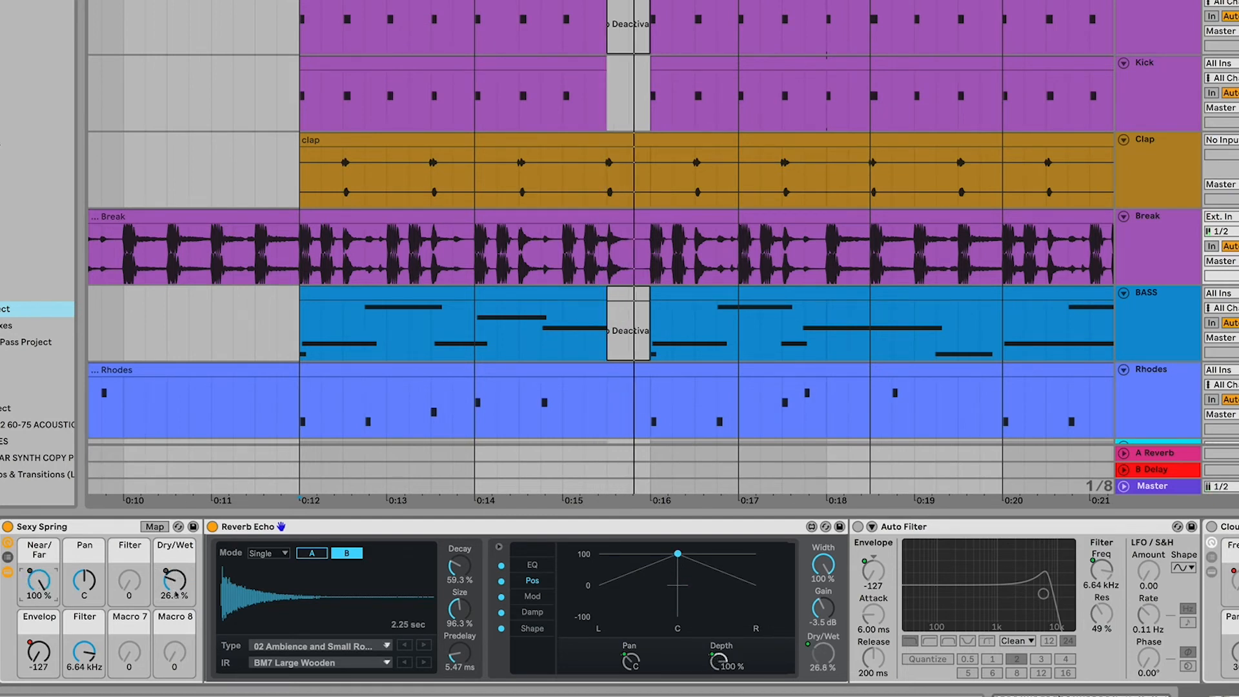
pyautogui.moveTo(174, 579)
pyautogui.mouseDown()
pyautogui.moveTo(174, 532)
pyautogui.moveTo(174, 589)
pyautogui.mouseUp()
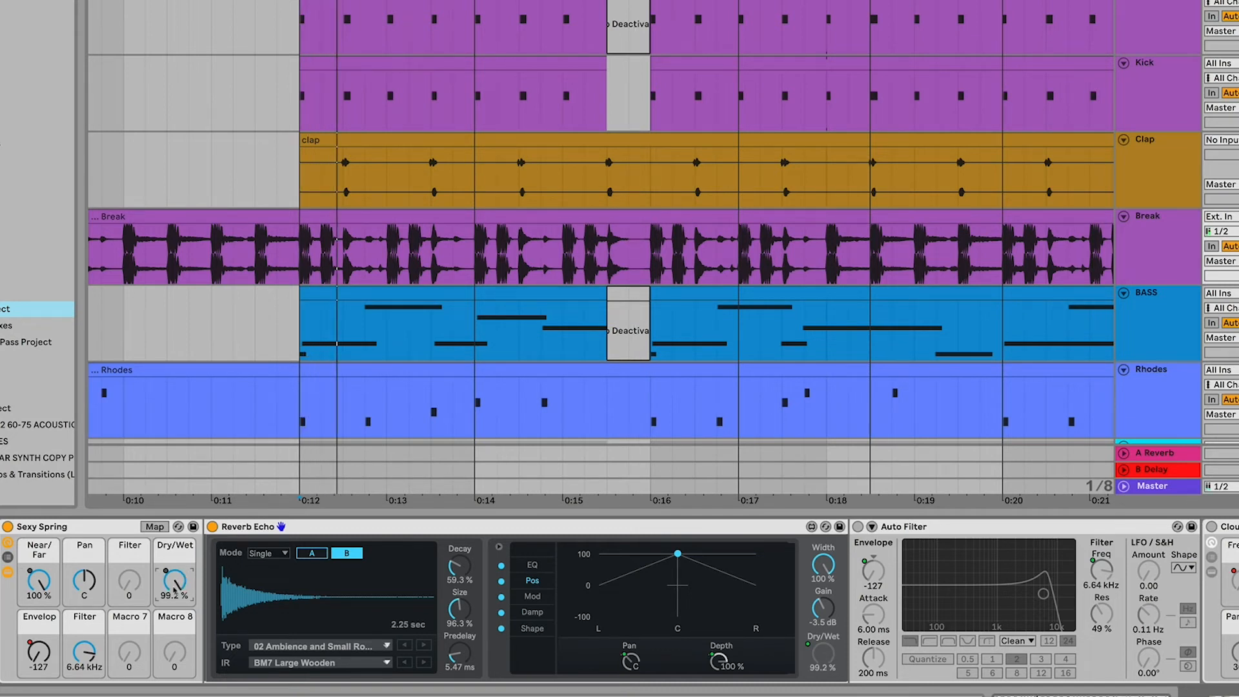
pyautogui.moveTo(39, 582); pyautogui.dragTo(40, 645)
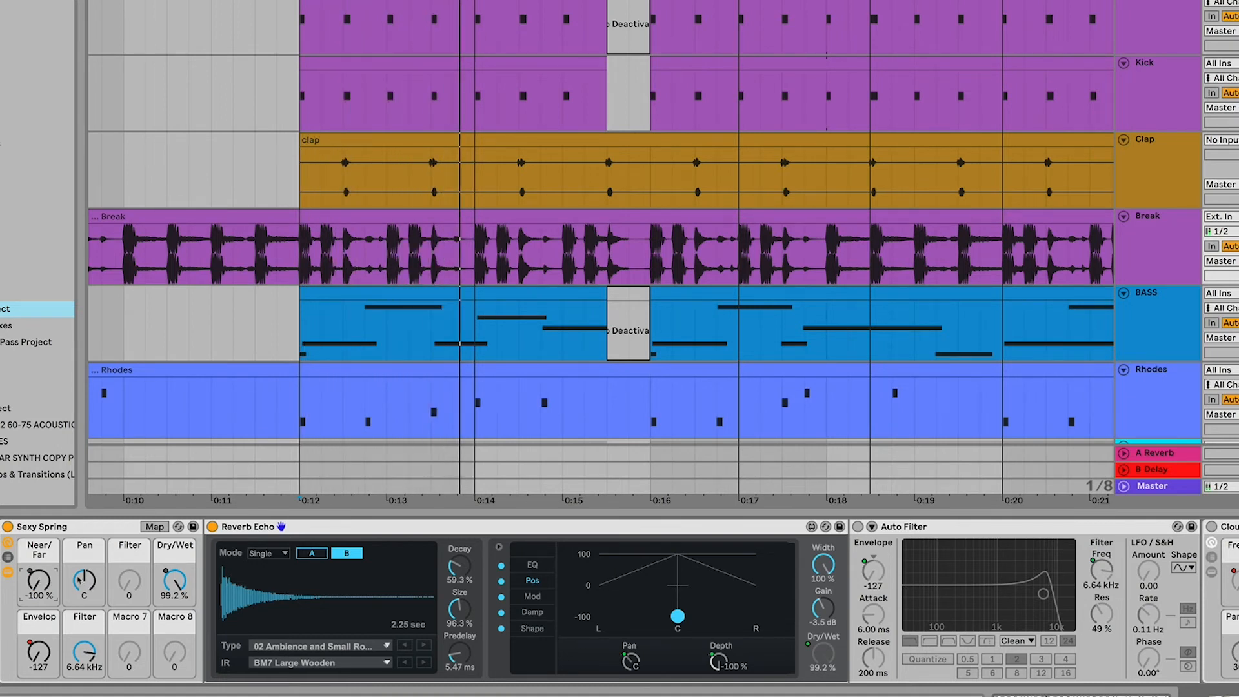
pyautogui.moveTo(84, 581)
pyautogui.mouseDown()
pyautogui.moveTo(84, 605)
pyautogui.moveTo(84, 529)
pyautogui.moveTo(84, 576)
pyautogui.mouseUp()
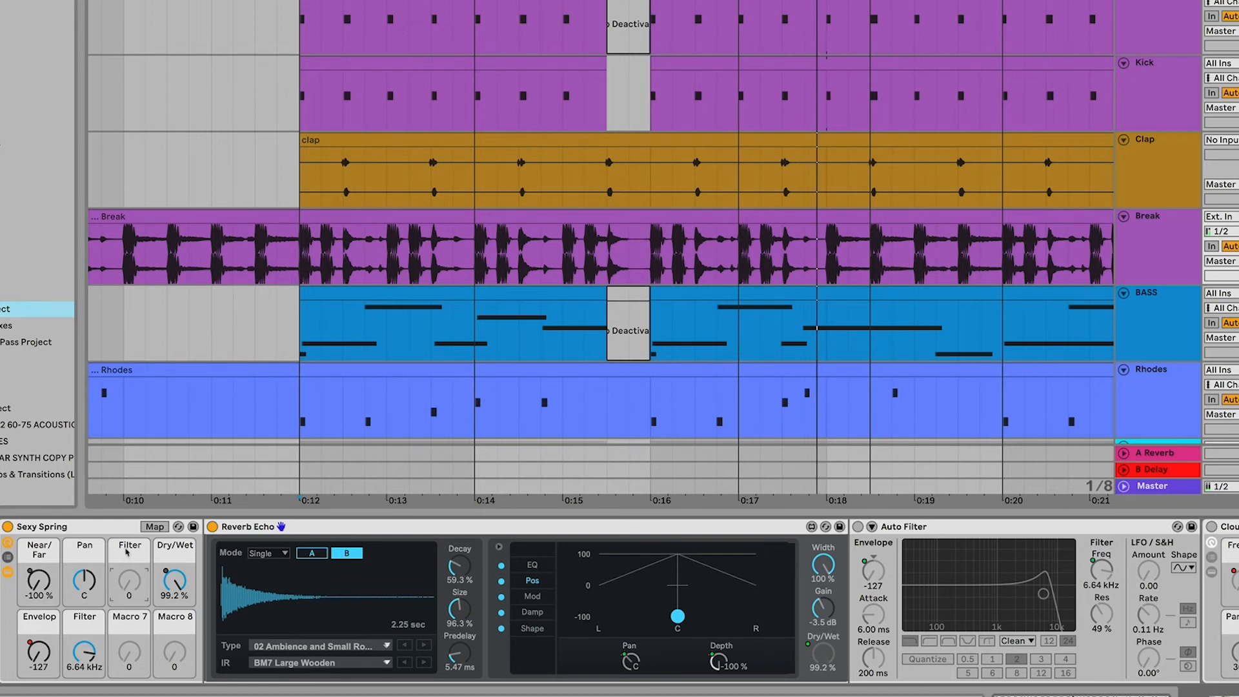
# Show Reverb Echo's Mod settings and switch the Auto Filter back on
pyautogui.click(534, 597)
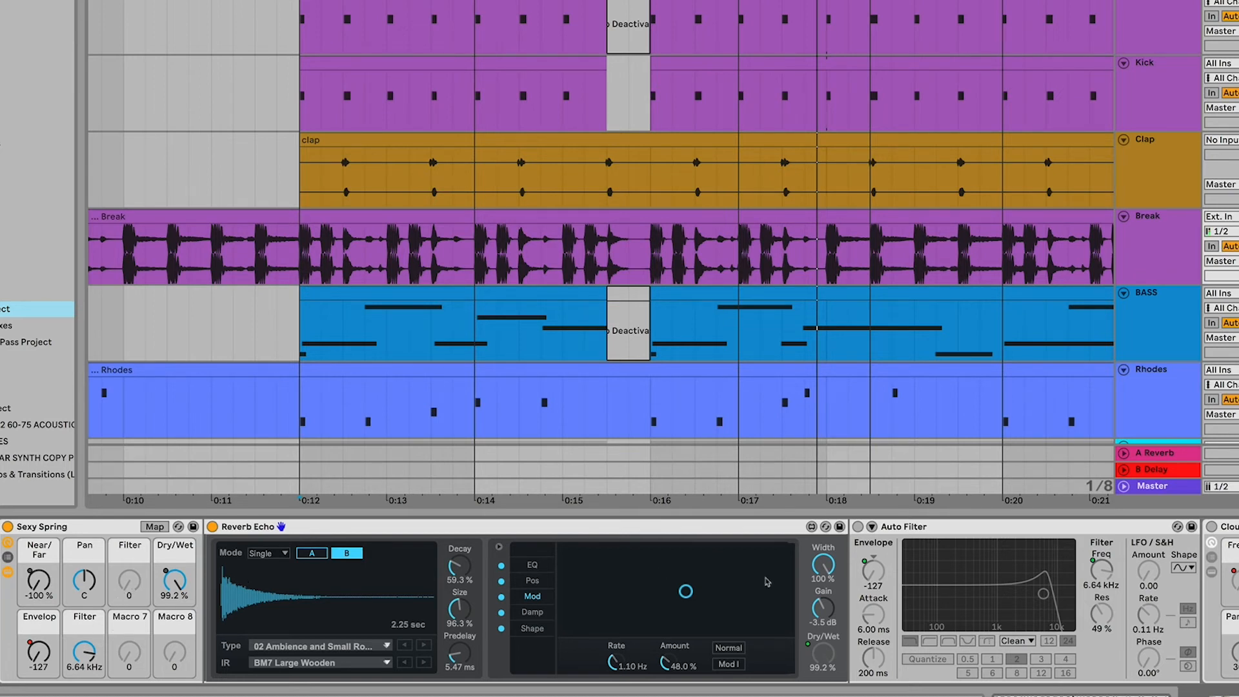
pyautogui.click(857, 526)
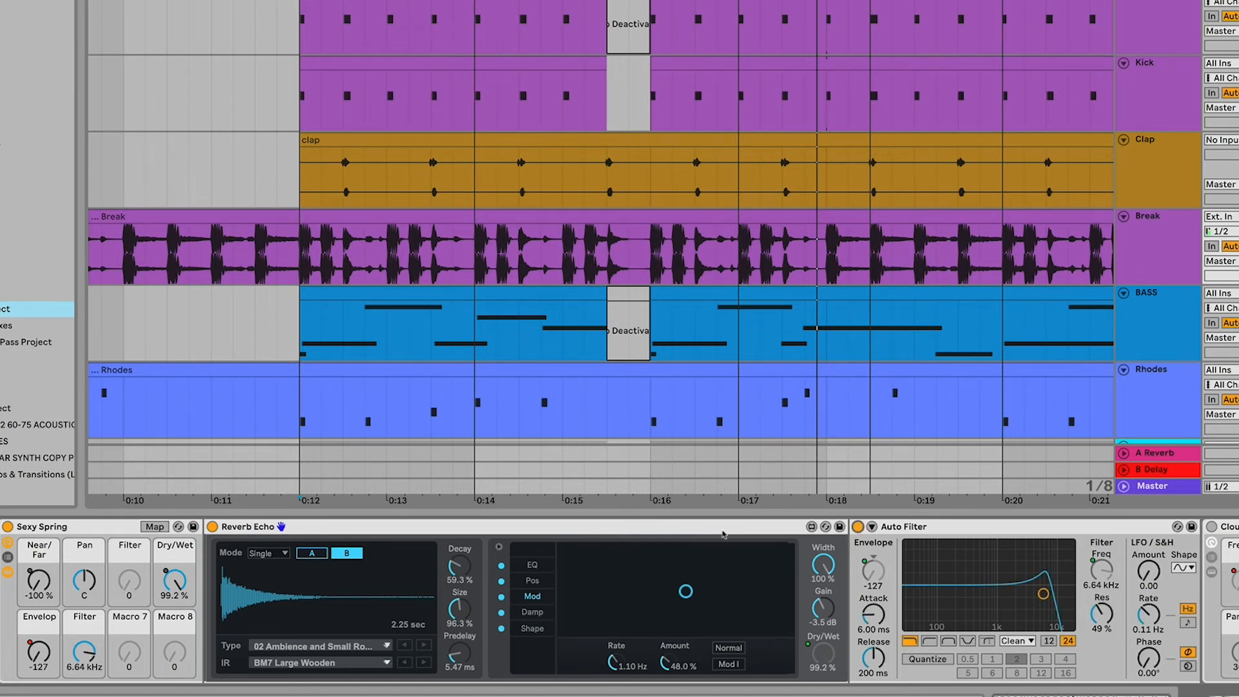
# Try Sexy Spring's Envelop at -23.0 with Filter at 1.46 kHz, and raise them to 73.0 and 4.60 kHz
pyautogui.moveTo(81, 661); pyautogui.dragTo(38, 637)
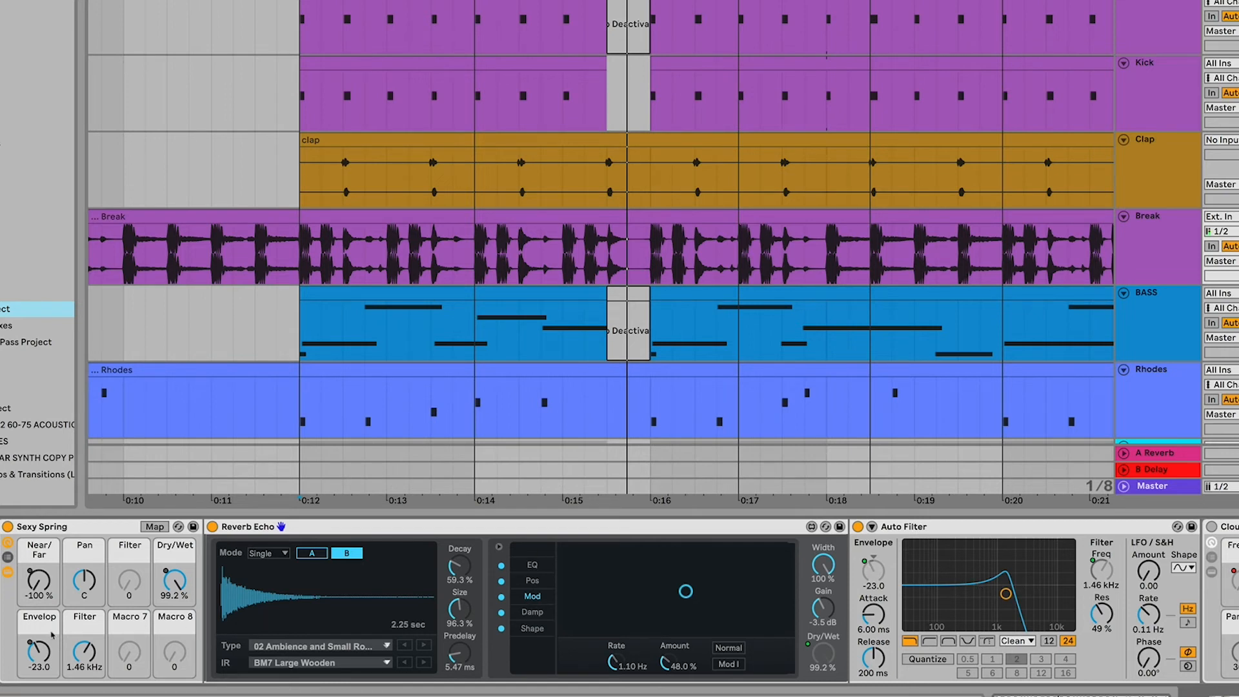
pyautogui.moveTo(36, 646); pyautogui.dragTo(37, 667)
pyautogui.moveTo(1005, 594); pyautogui.dragTo(1006, 593)
pyautogui.moveTo(75, 653)
pyautogui.mouseDown()
pyautogui.moveTo(76, 687)
pyautogui.moveTo(75, 654)
pyautogui.moveTo(60, 661)
pyautogui.moveTo(39, 642)
pyautogui.moveTo(39, 620)
pyautogui.moveTo(39, 638)
pyautogui.moveTo(84, 677)
pyautogui.moveTo(84, 639)
pyautogui.moveTo(85, 652)
pyautogui.mouseUp()
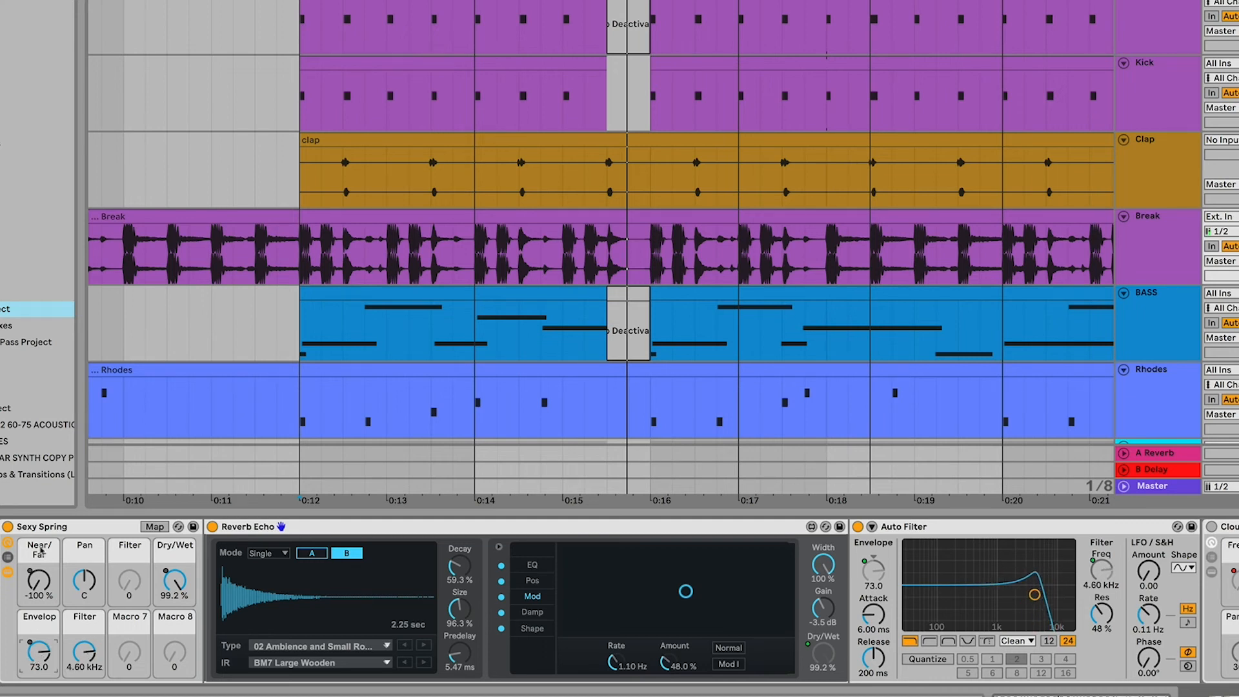
# Replay the break from 0:12 with Sexy Spring's Near/Far at -69.5 % and Envelop at -127, and lower Dry/Wet to 15.4 %
pyautogui.click(300, 261)
pyautogui.click(509, 1)
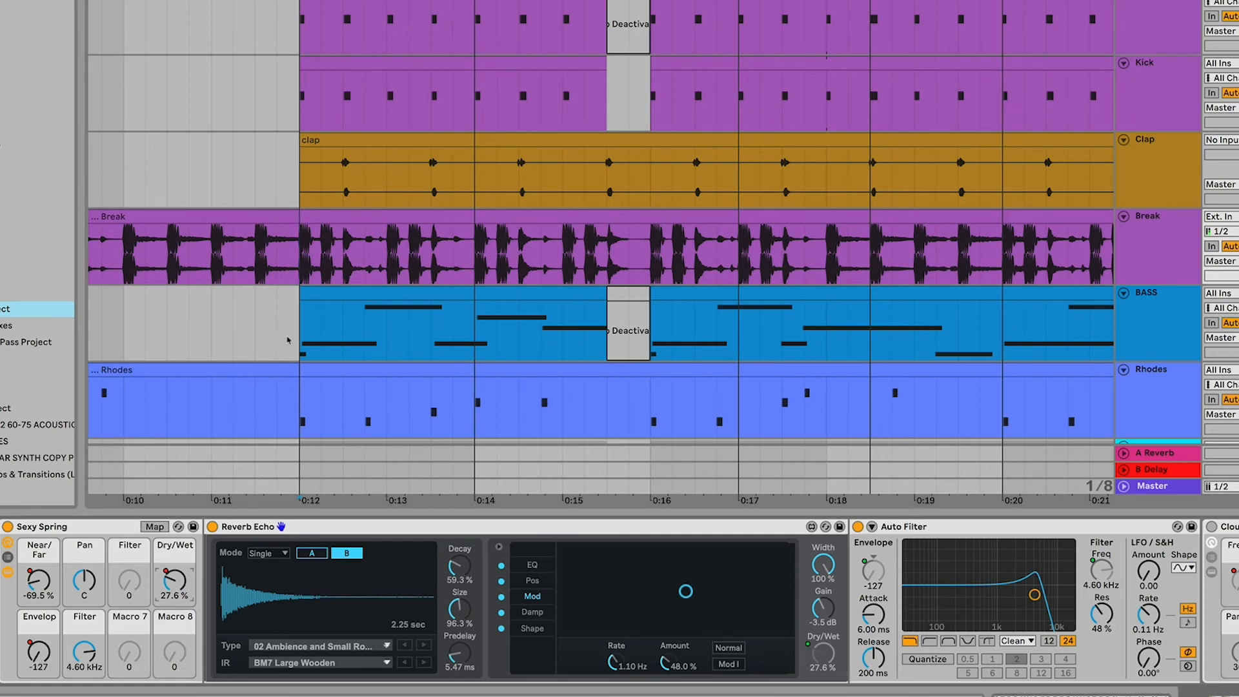
pyautogui.press('space')
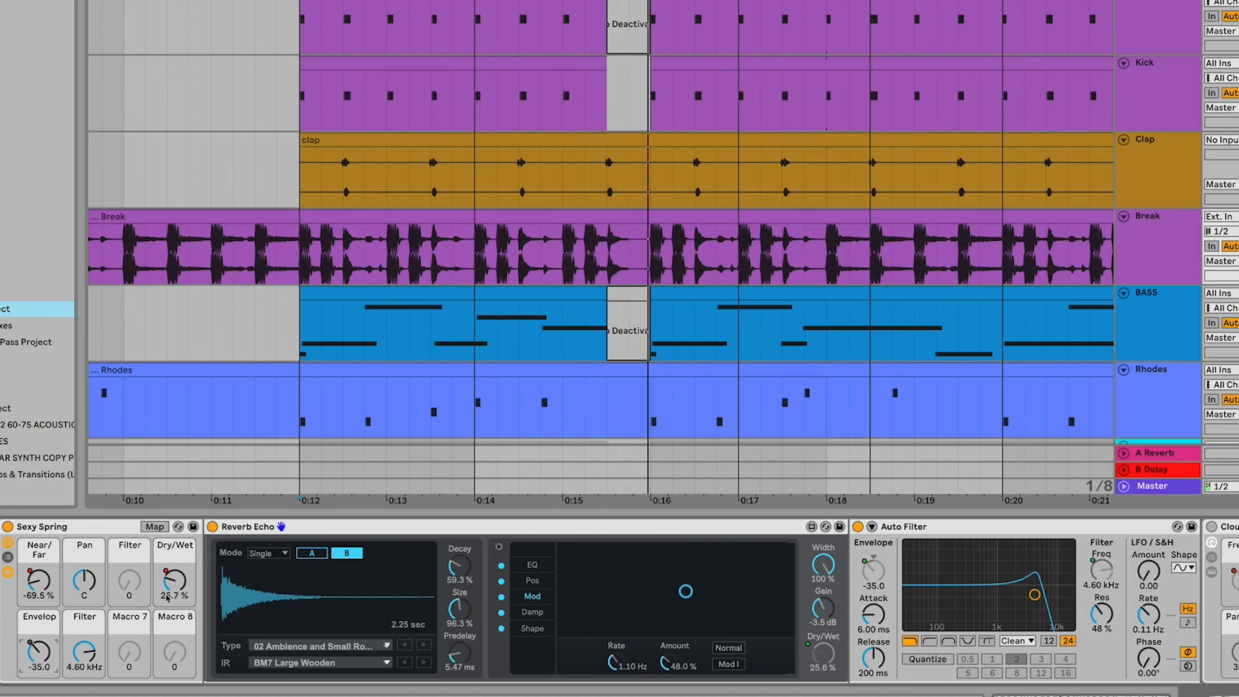
pyautogui.moveTo(172, 583); pyautogui.dragTo(172, 520)
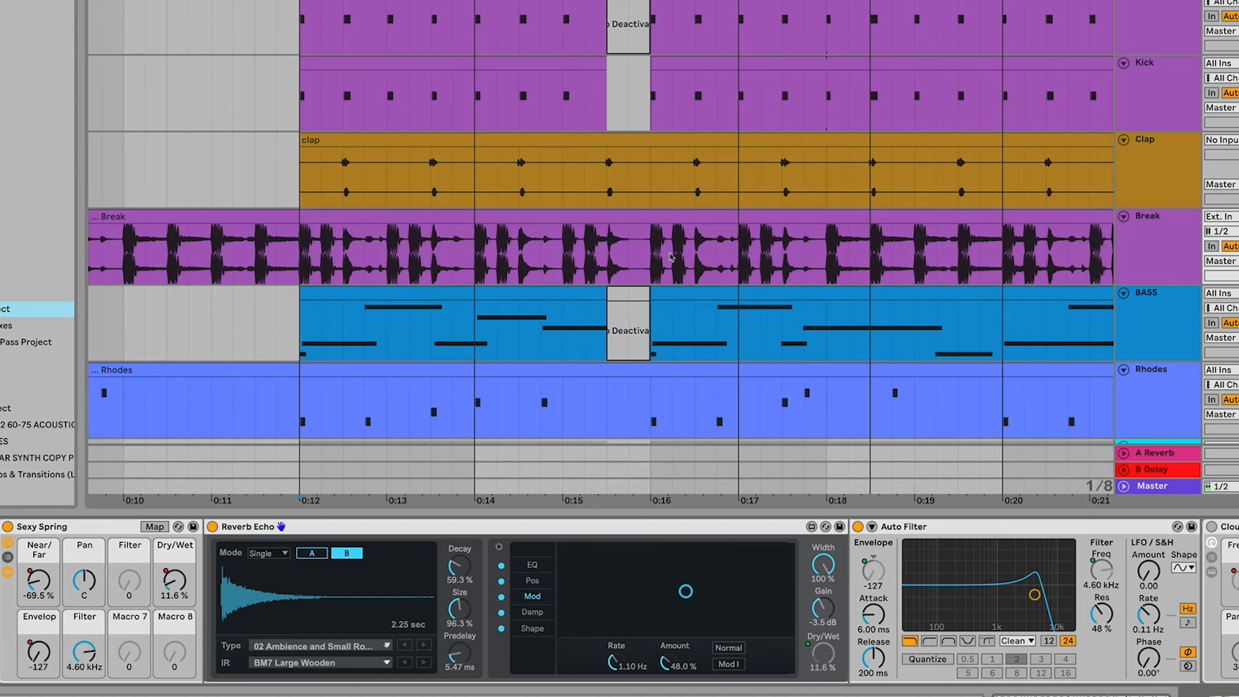
pyautogui.scroll(-5, 671, 258)
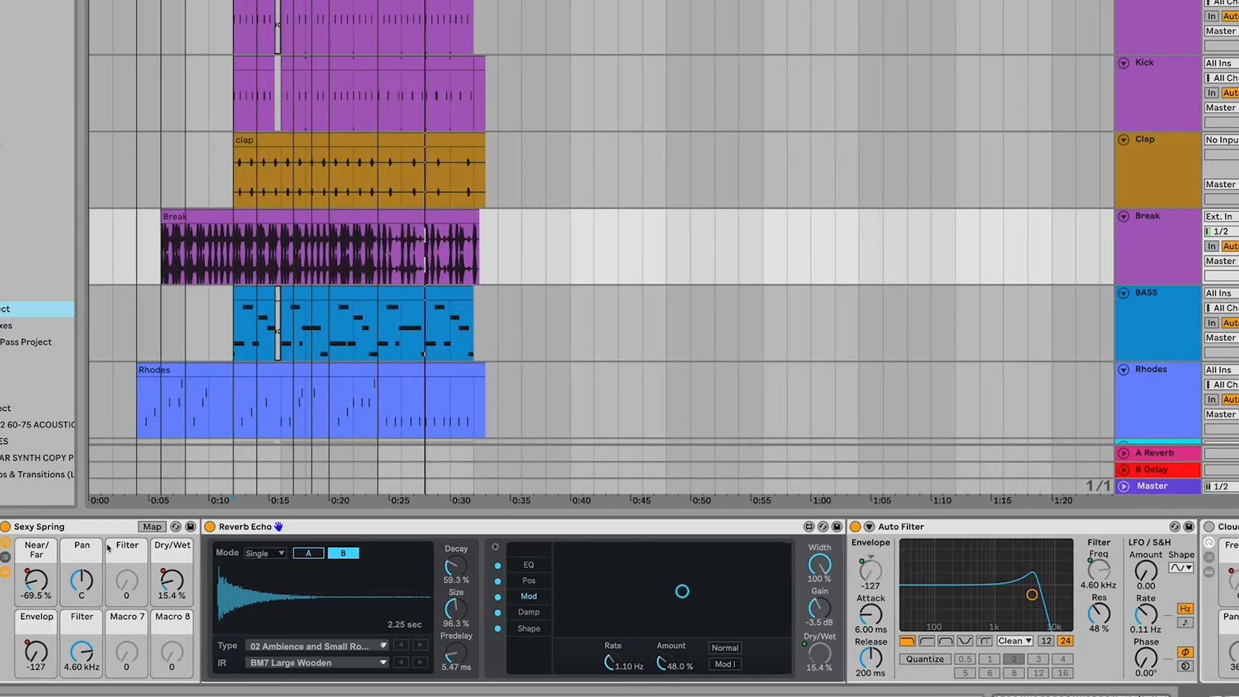
# Show the claps loop's ValhallaSupermassive plug-in and move its window clear of the first Lofi claps clips
pyautogui.hscroll(1, 243, 608)
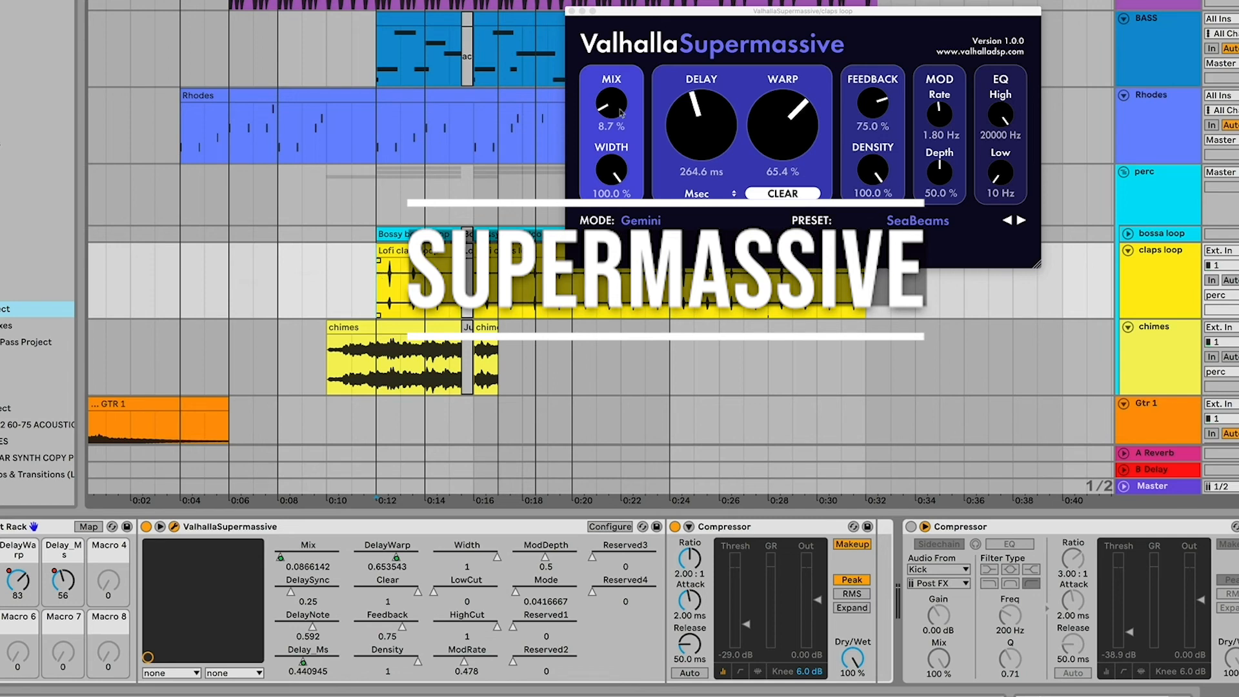
pyautogui.moveTo(736, 10); pyautogui.dragTo(497, 0)
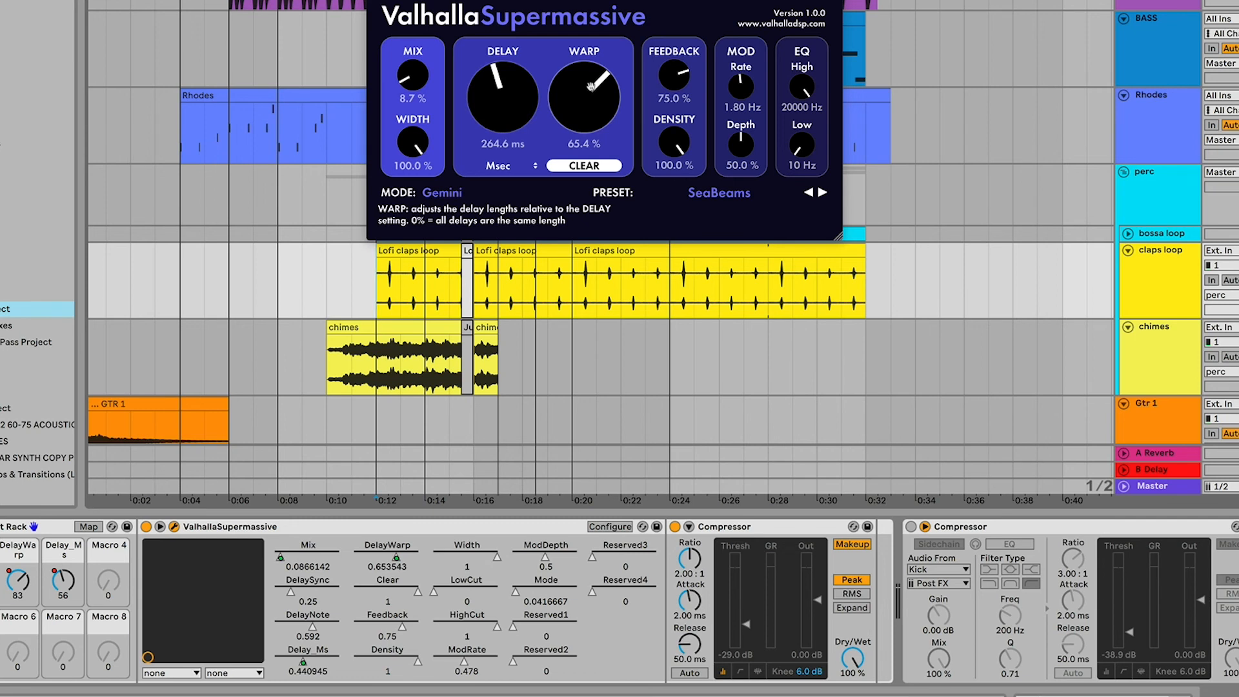
pyautogui.moveTo(504, 32); pyautogui.dragTo(726, 35)
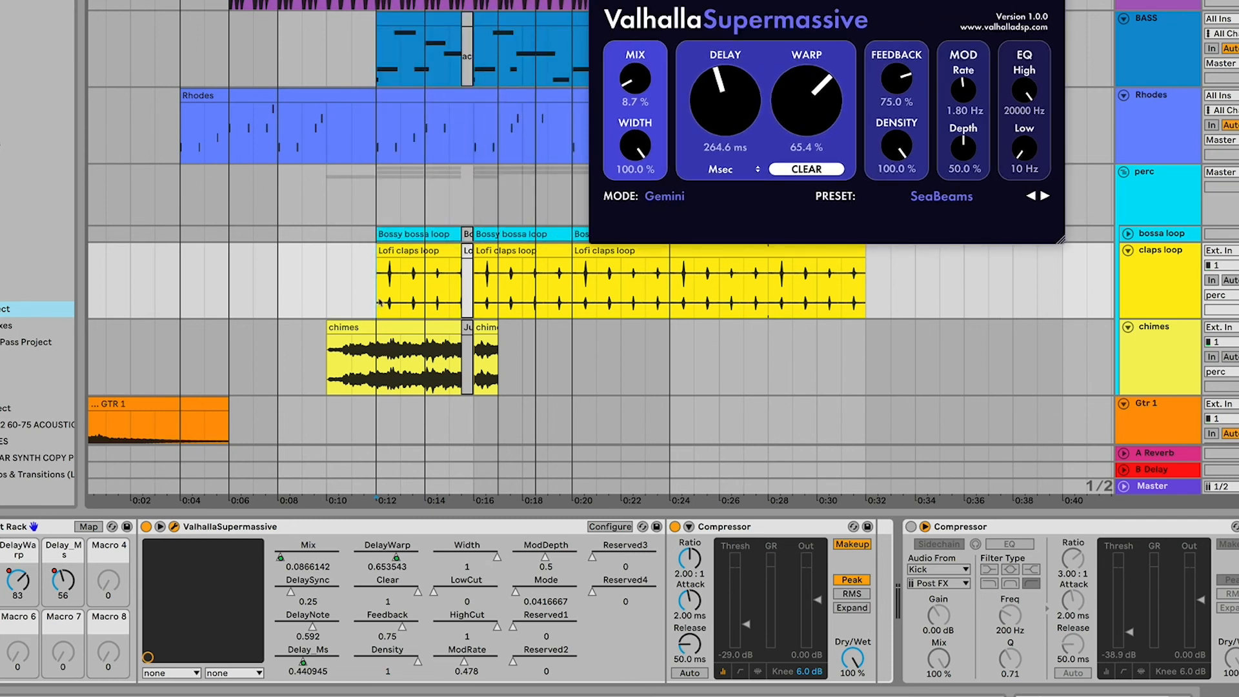
# Play the claps loop with the Supermassive rack switched off, and switch the rack back on to compare
pyautogui.press('0')
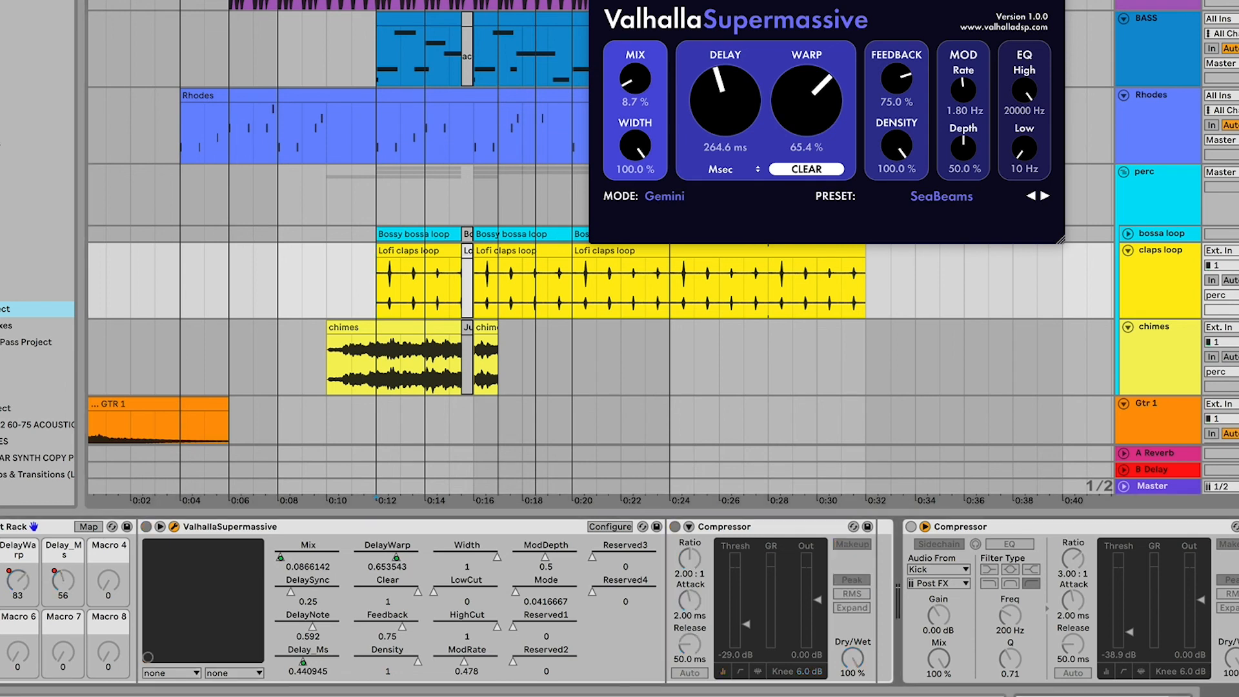
pyautogui.press('space')
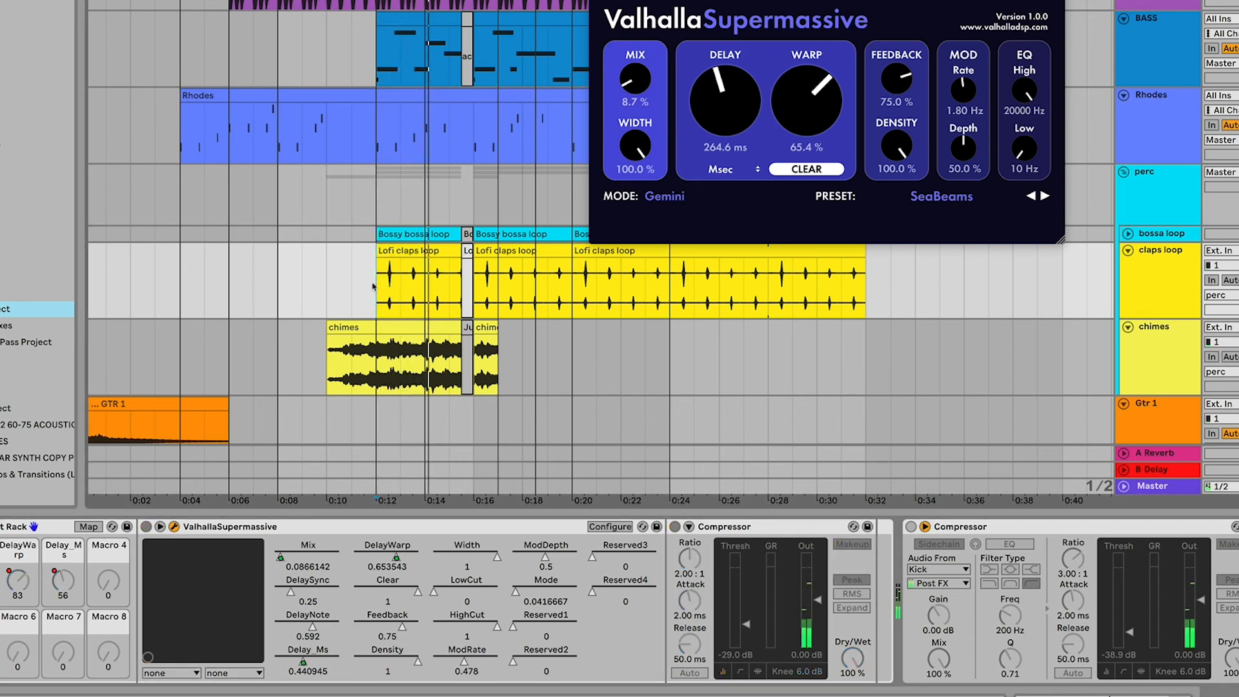
pyautogui.press('0')
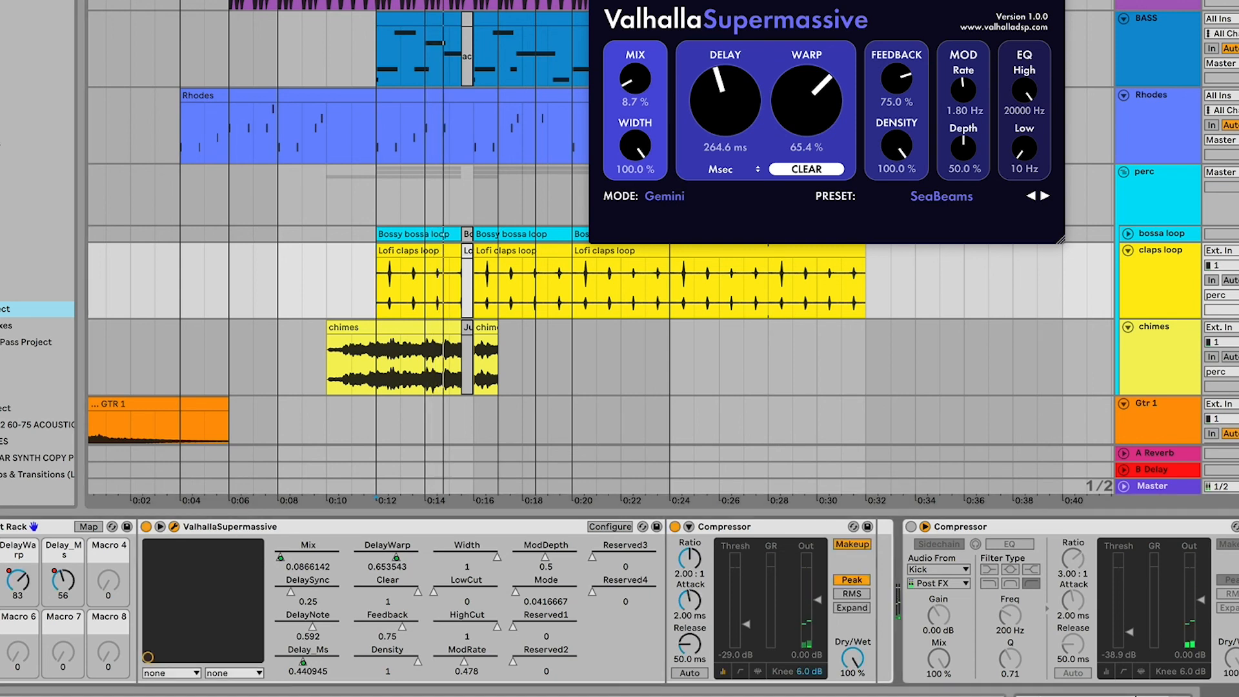
# Replay the claps with Supermassive's Mix at 30.7 %, and lower the rack's DelayWarp macro to 56 and Delay_Ms to 20
pyautogui.press('space')
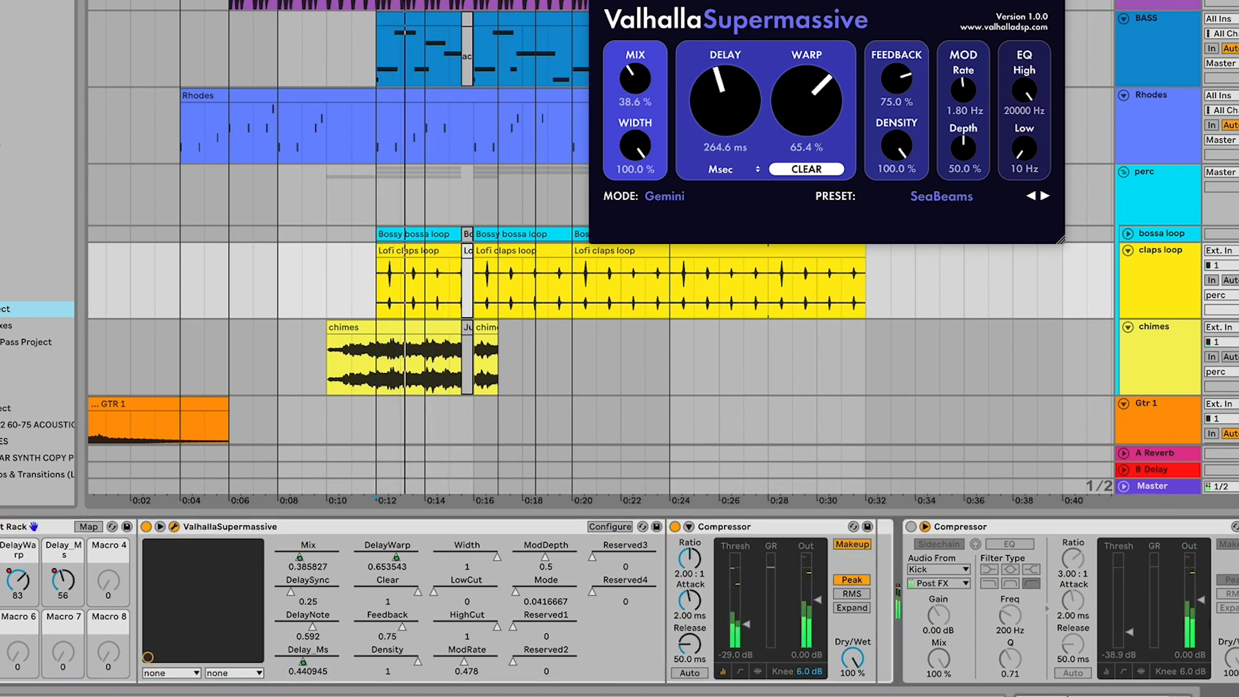
pyautogui.moveTo(18, 584); pyautogui.dragTo(63, 613)
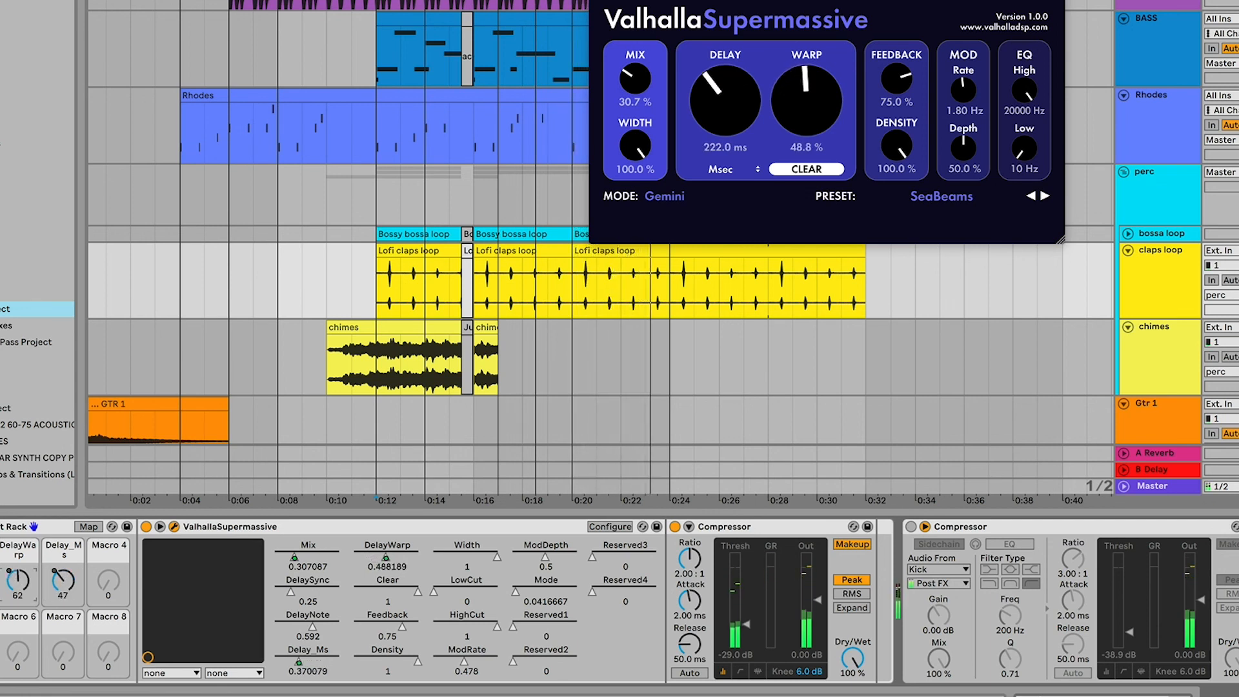
pyautogui.moveTo(18, 560); pyautogui.dragTo(63, 615)
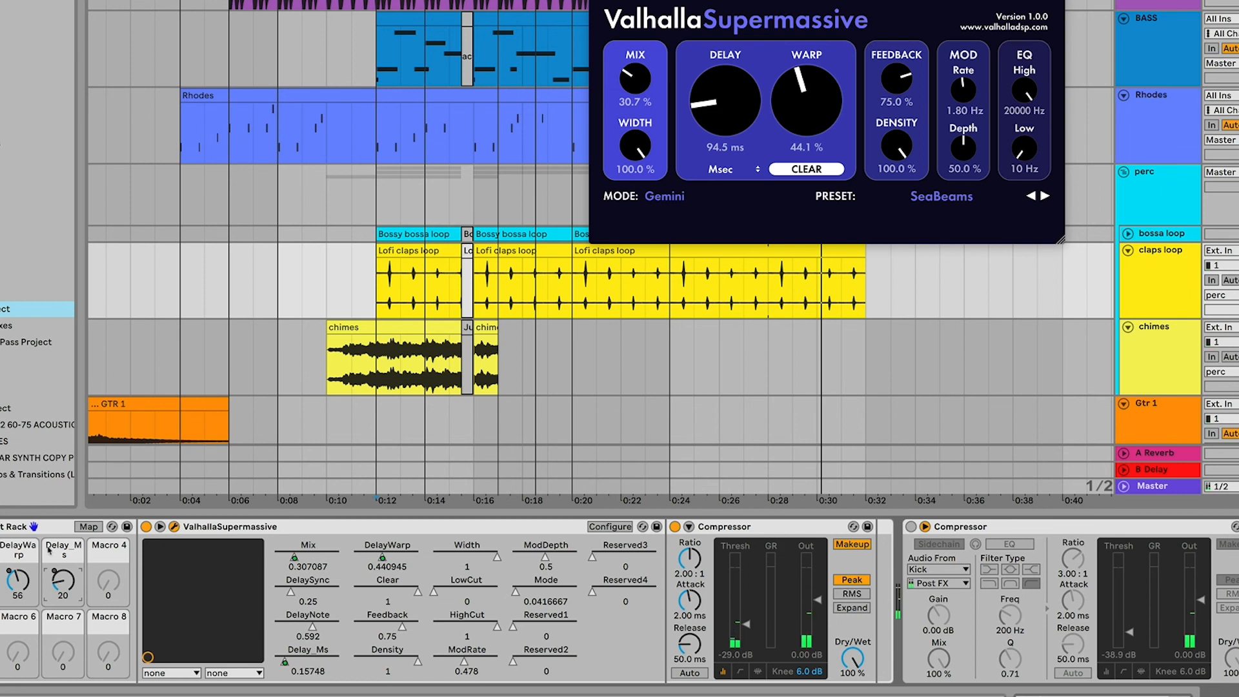